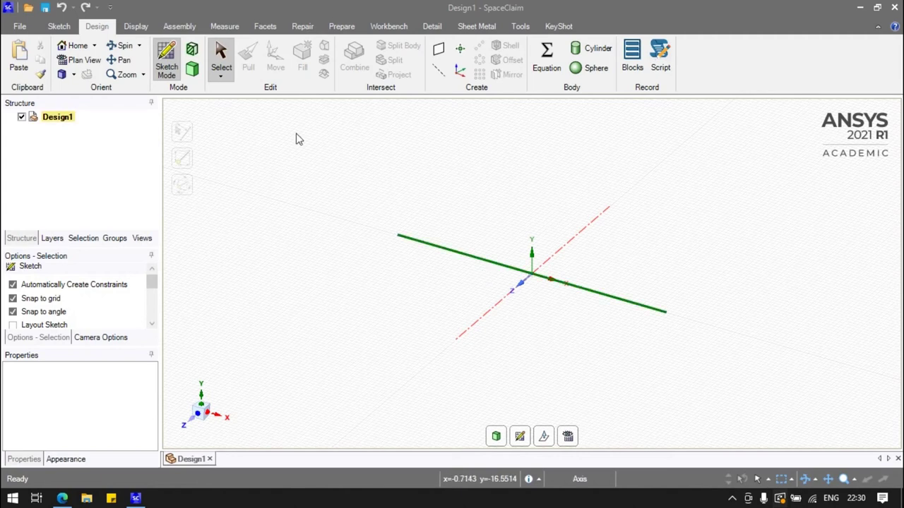
Start a sketch on the plane, viewed head-on in plan view.
click(537, 318)
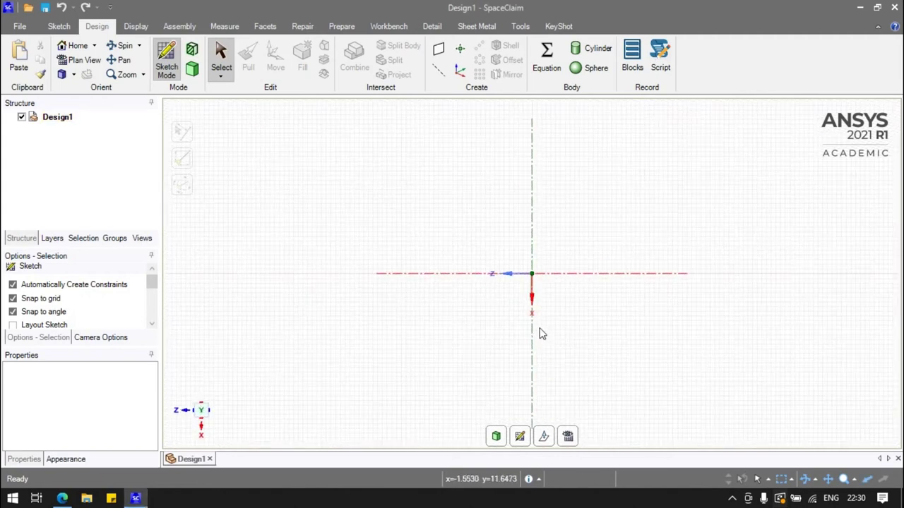
click(158, 56)
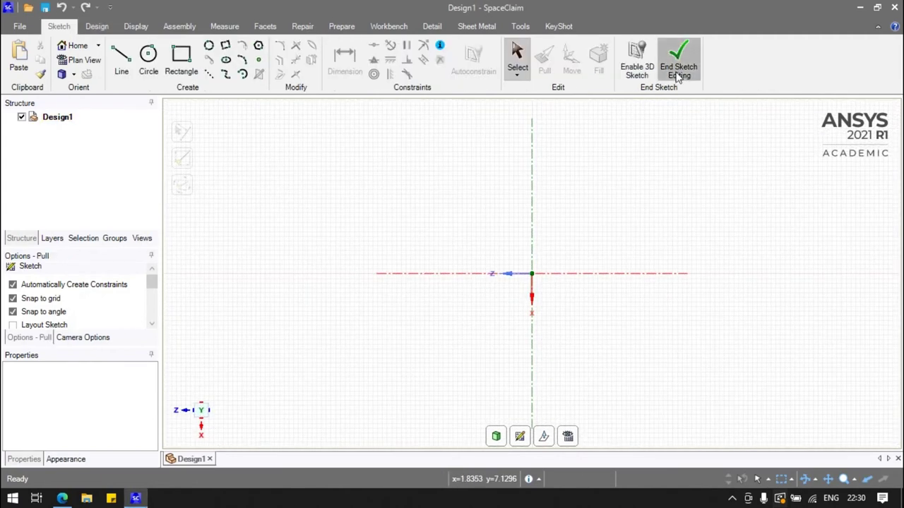
key(d)
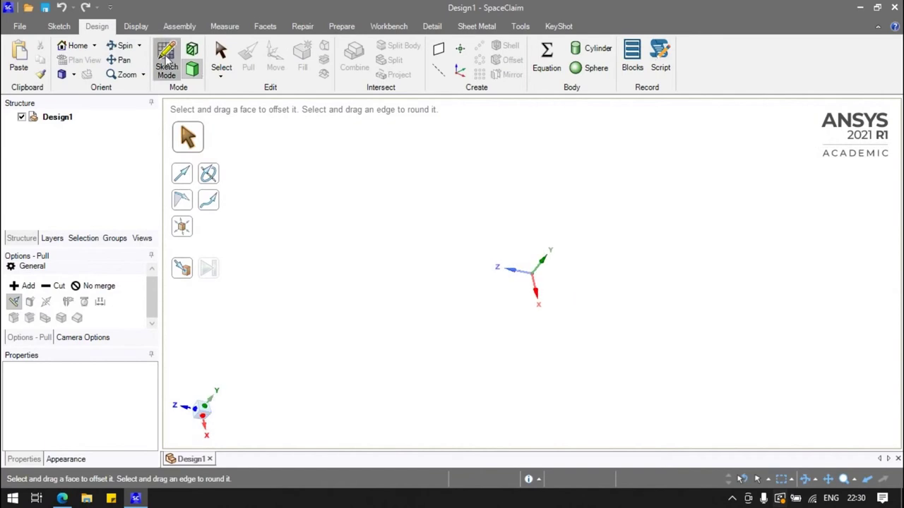
click(167, 64)
click(568, 436)
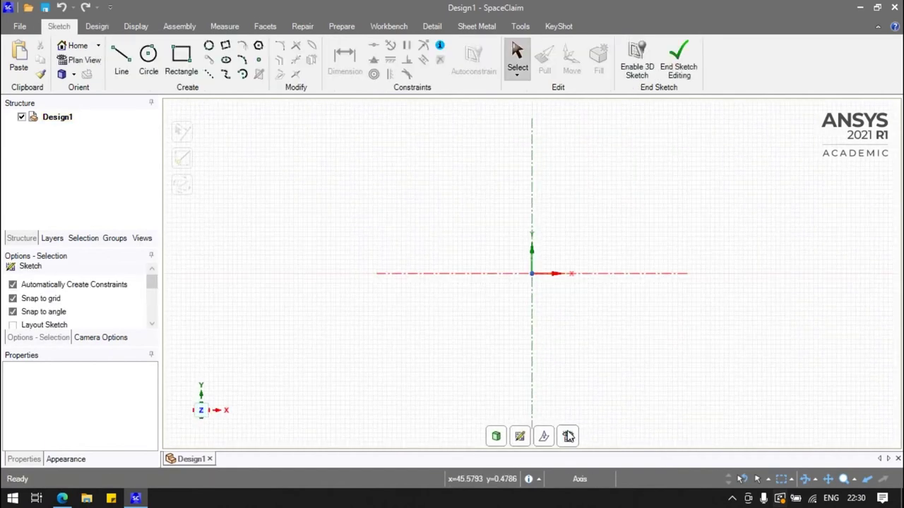
Draw a circle centred on the origin and dimension its diameter to 100 mm.
click(149, 63)
click(531, 273)
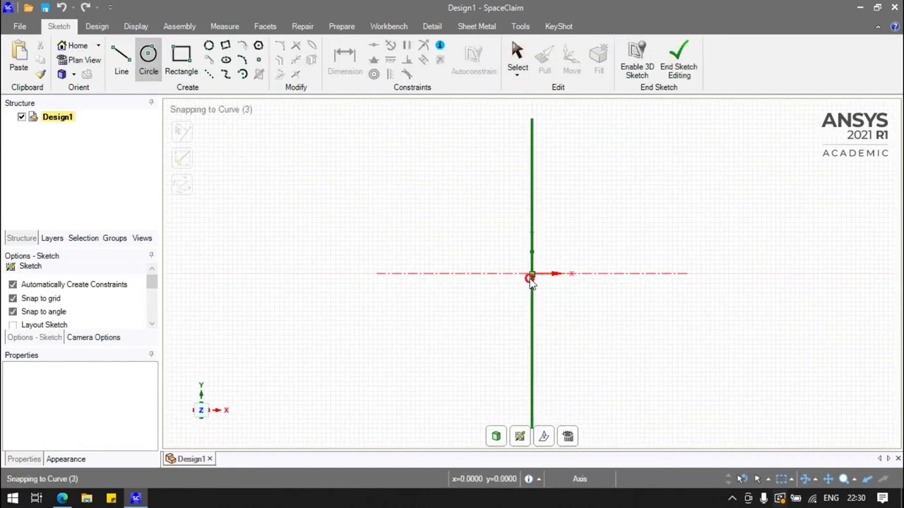
click(531, 219)
click(333, 63)
click(569, 238)
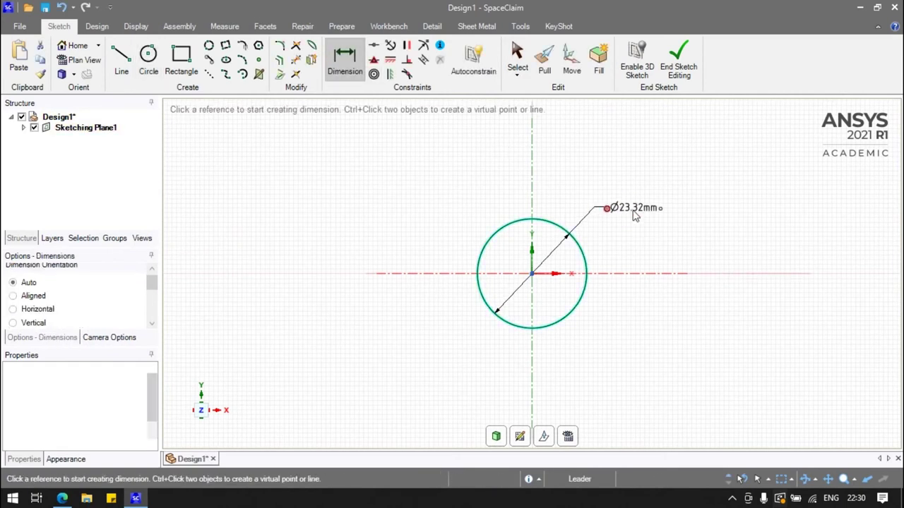
click(633, 215)
key(Return)
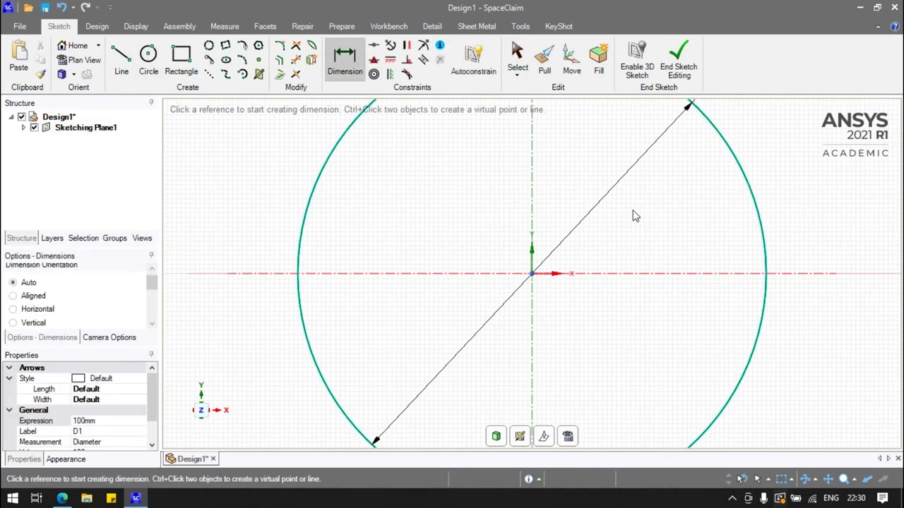
scroll(492, 238, down, 5)
scroll(466, 269, up, 1)
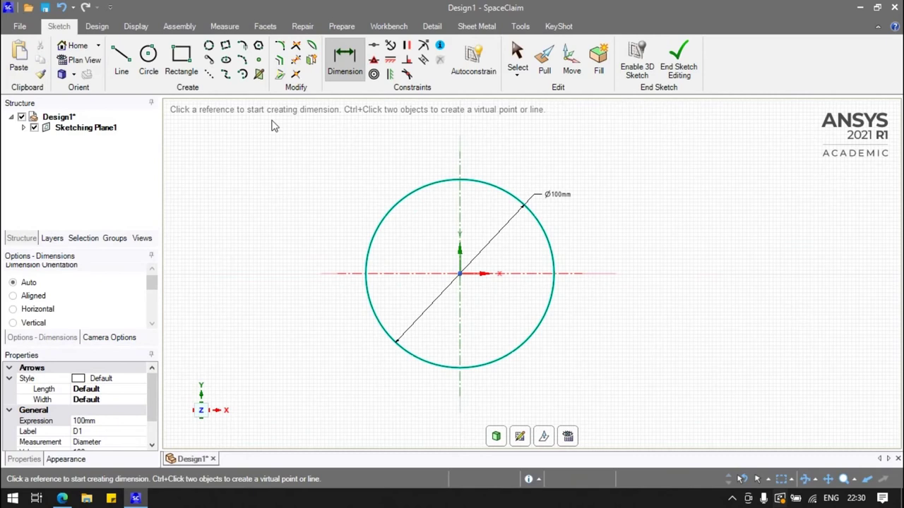
Add a small Ø10 mm circle at the top of the big circle.
click(148, 63)
click(460, 180)
click(443, 178)
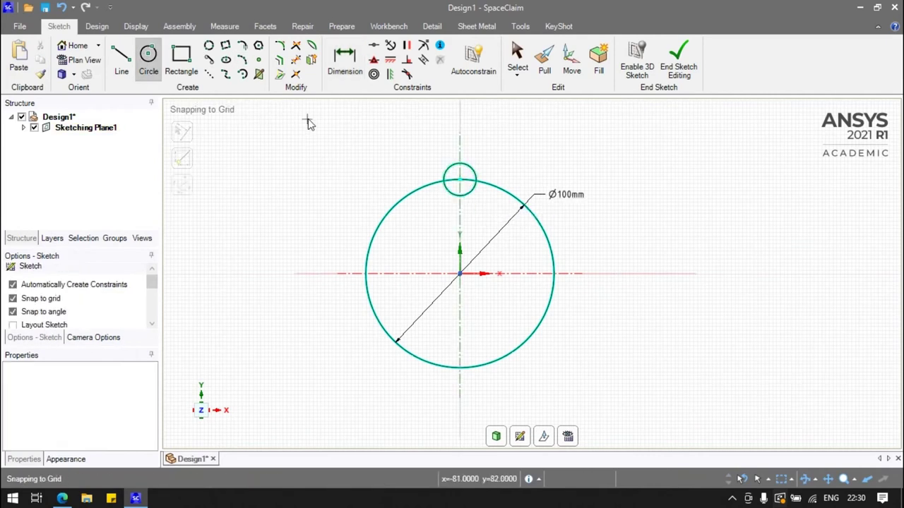
key(Escape)
click(460, 274)
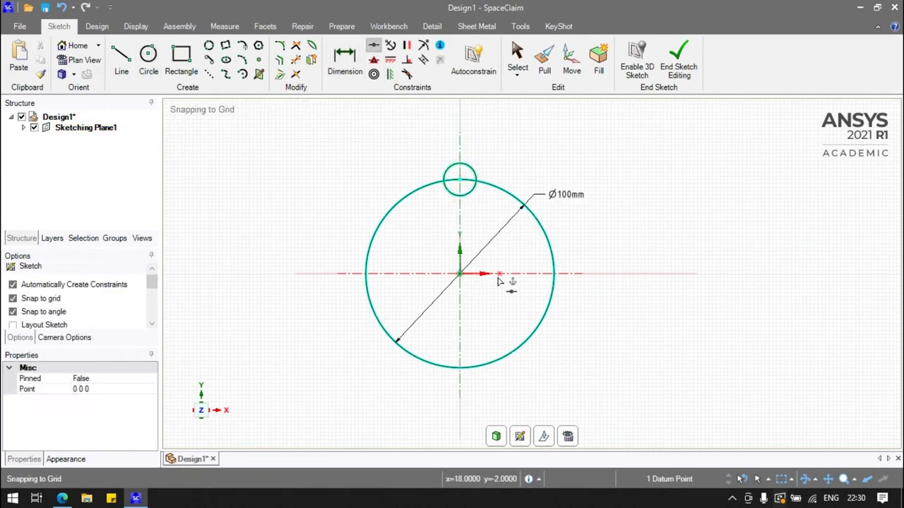
click(346, 57)
click(472, 173)
click(550, 151)
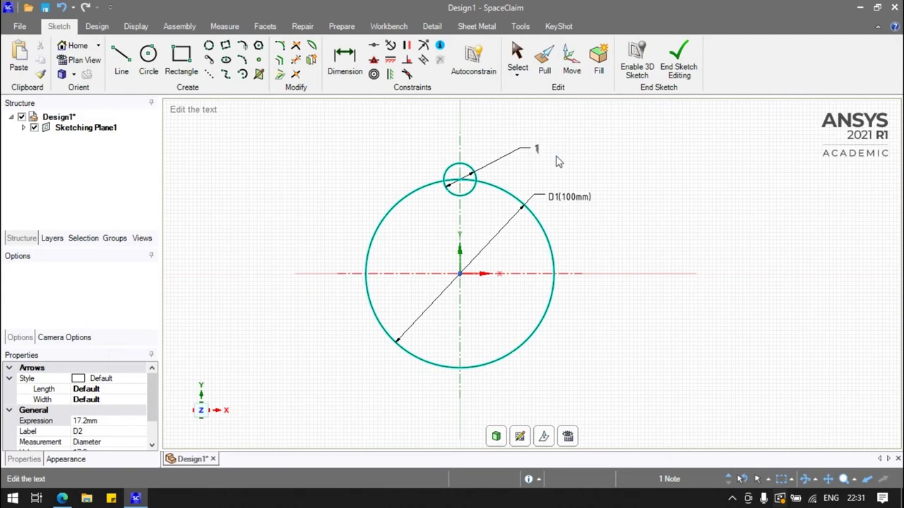
text(10)
key(Return)
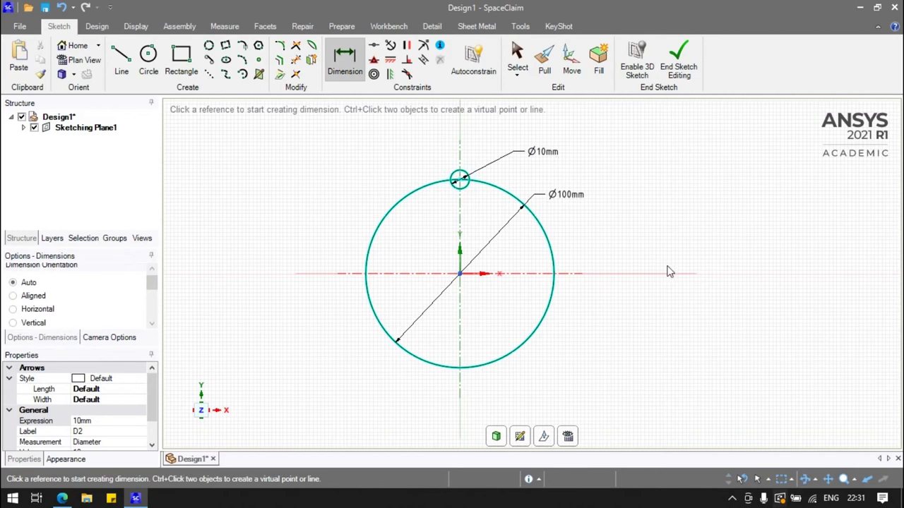
Trim away the small circle and finish the sketch as a flat surface.
click(295, 60)
click(460, 173)
click(460, 182)
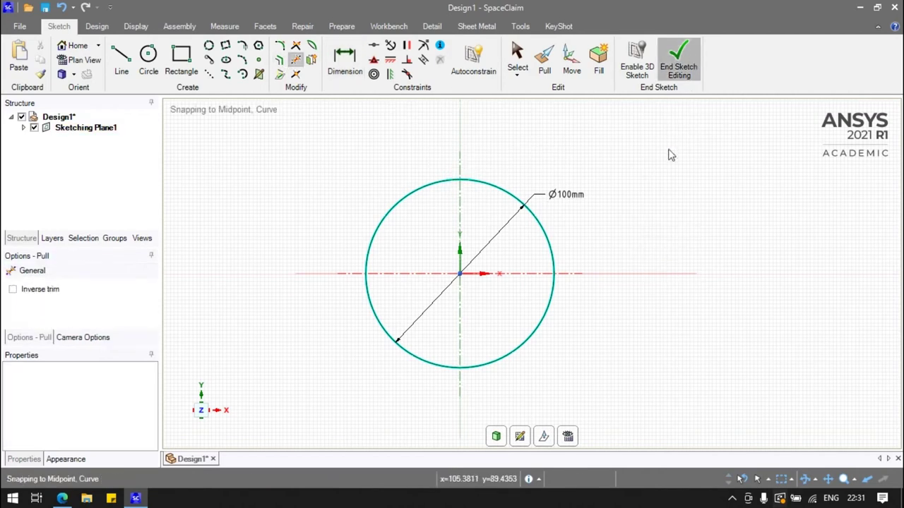
click(669, 150)
Pull the surface into a 2 mm solid disc and sketch a small circle at its top edge.
click(459, 237)
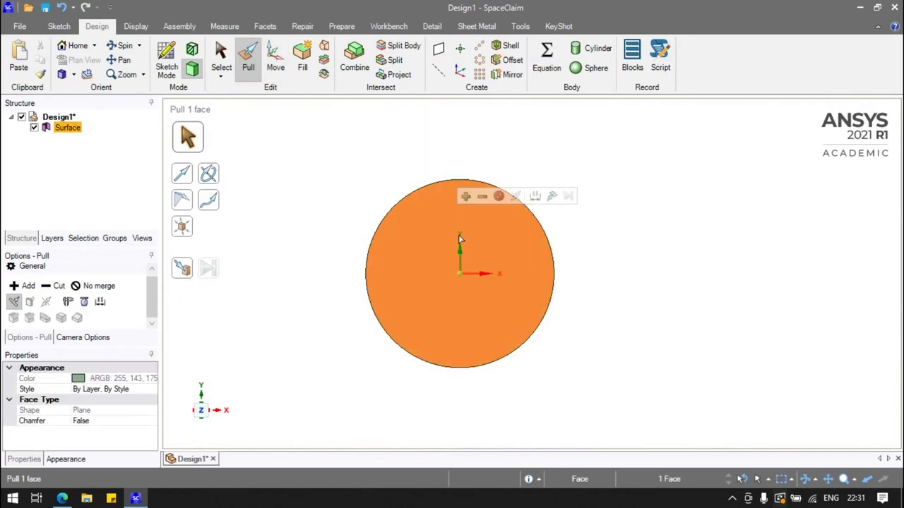
click(514, 201)
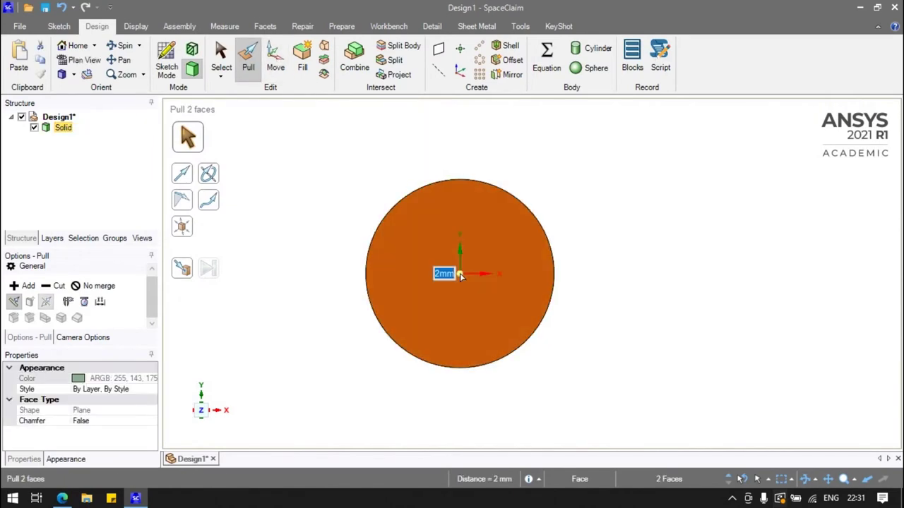
click(167, 62)
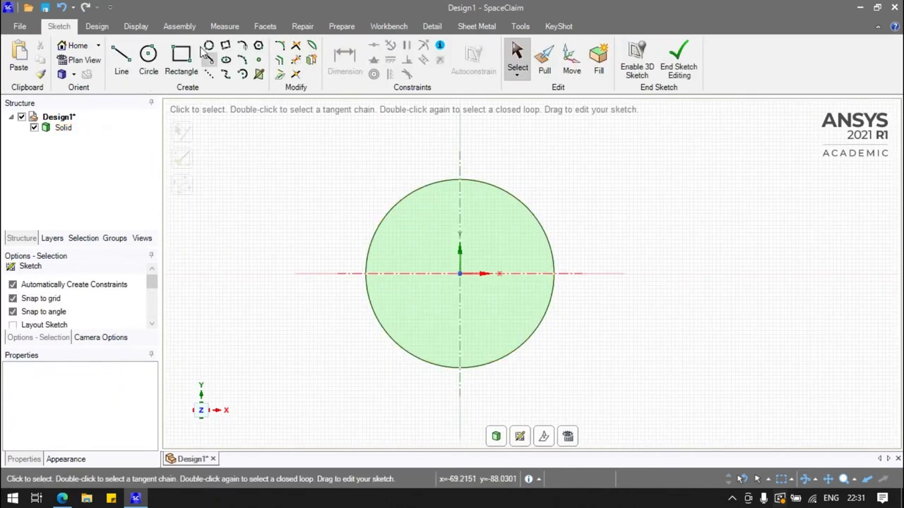
click(148, 58)
click(459, 169)
click(470, 186)
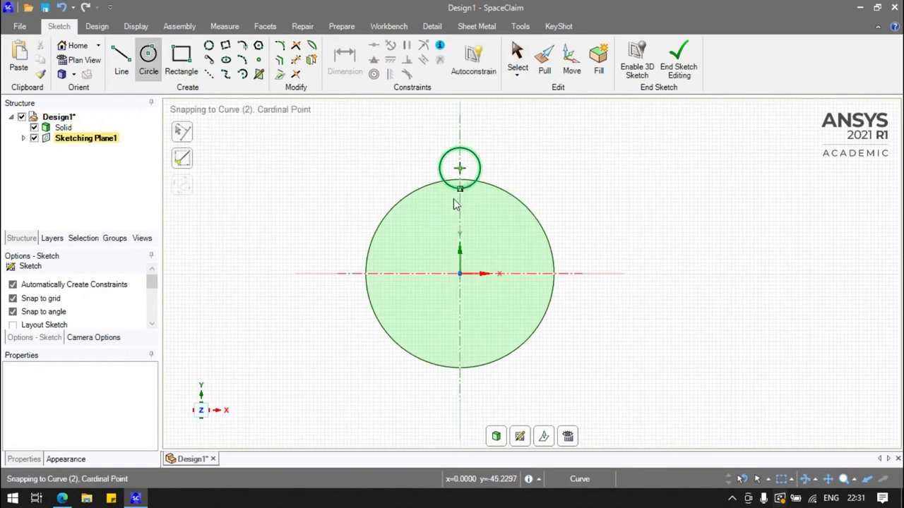
Place the small circle's centre 50 mm from the axis and give it a 10 mm diameter.
key(d)
click(460, 168)
click(536, 273)
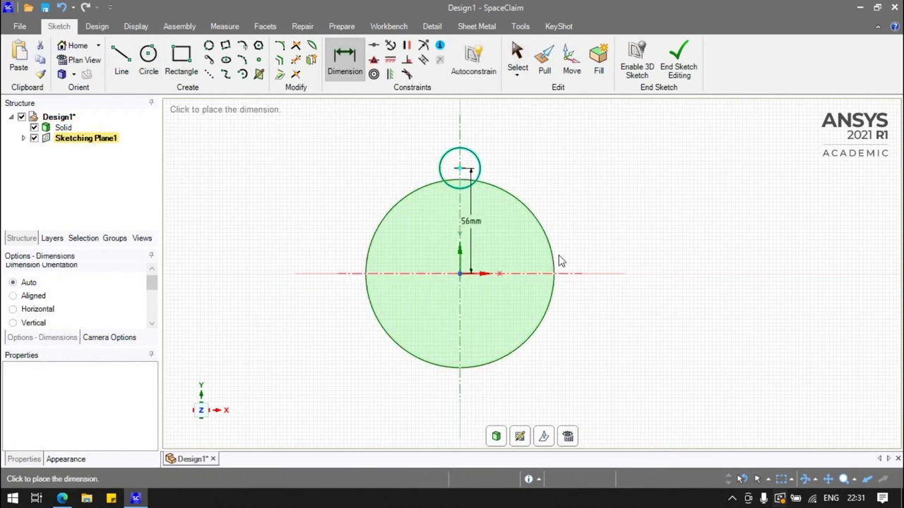
click(587, 251)
click(588, 247)
text(50)
key(Return)
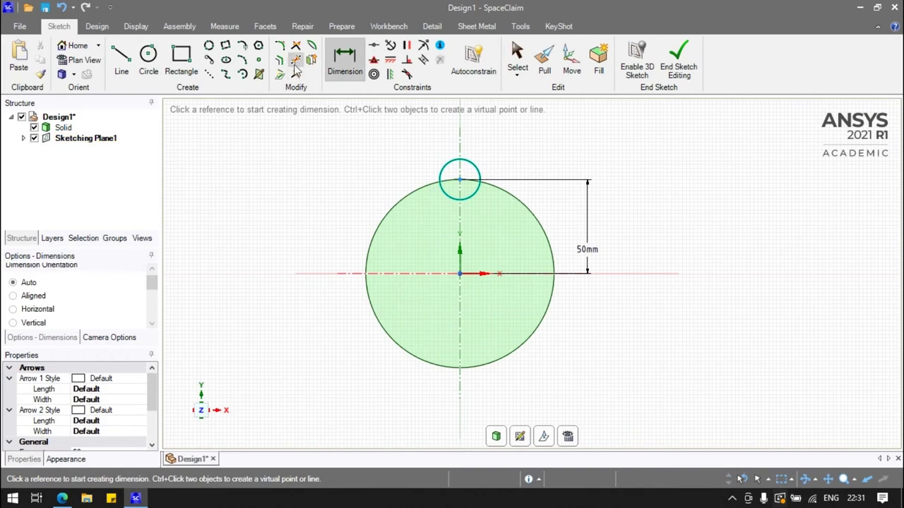
click(456, 157)
click(494, 158)
text(10)
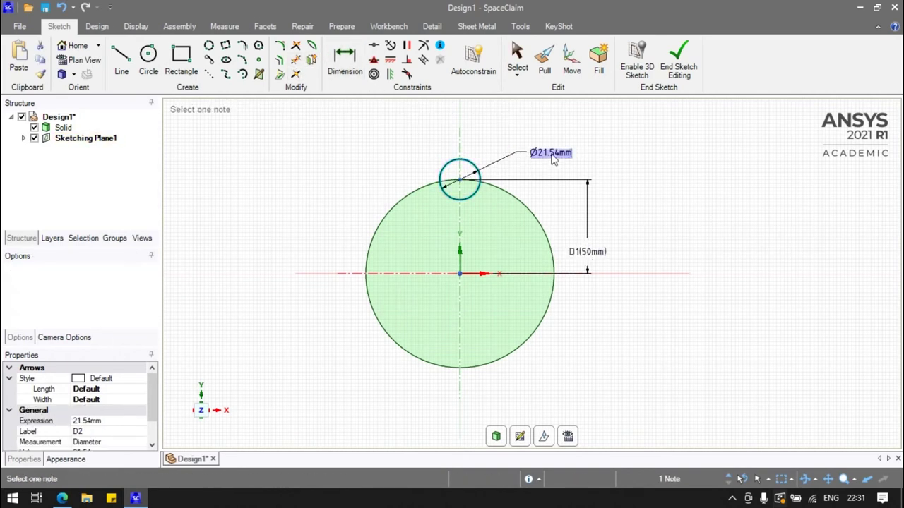
key(Return)
Draw a circle matching the disc's edge, trim the outside part, and end the sketch.
click(148, 57)
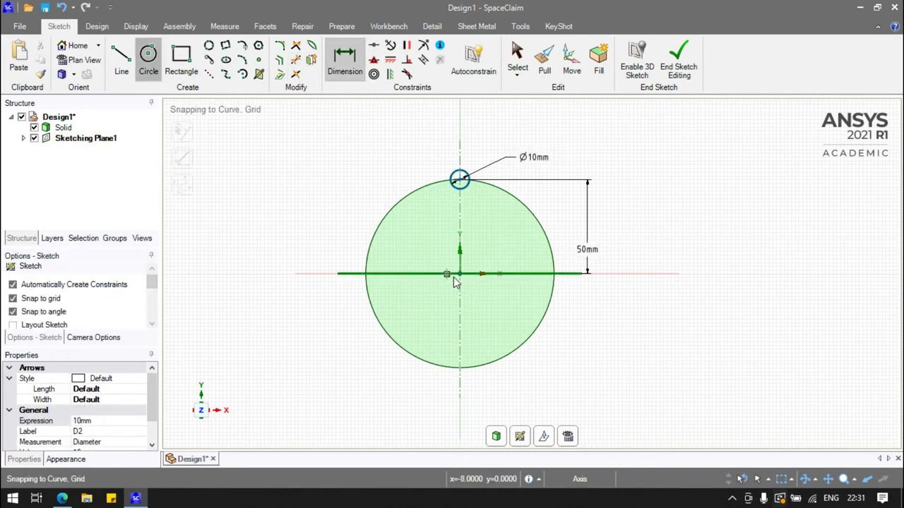
click(460, 273)
click(459, 180)
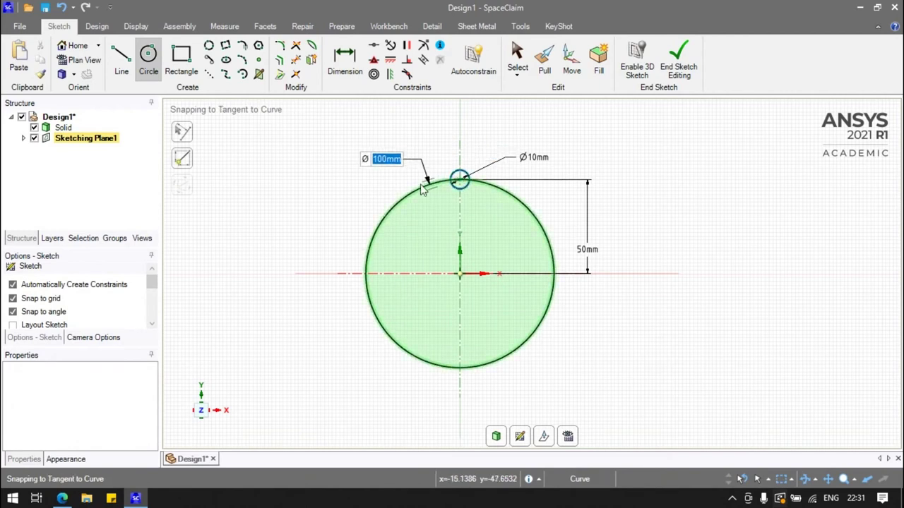
click(295, 59)
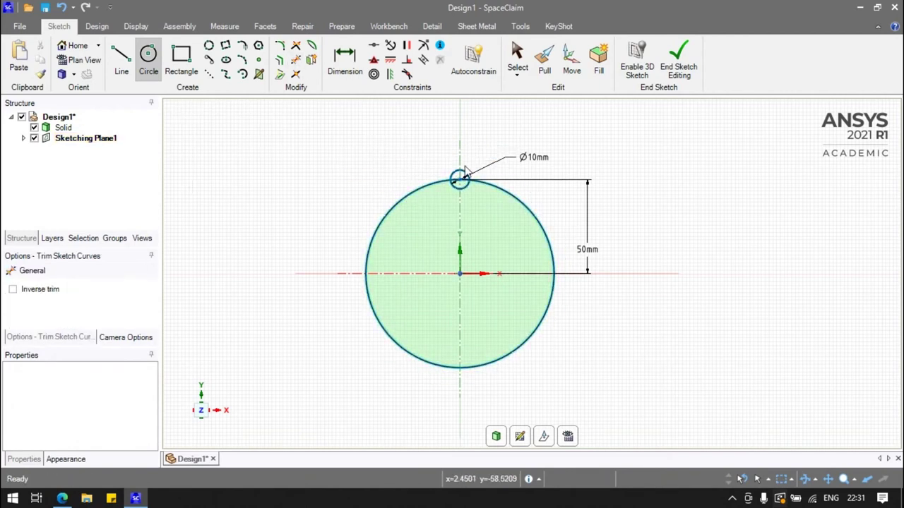
click(460, 172)
click(678, 65)
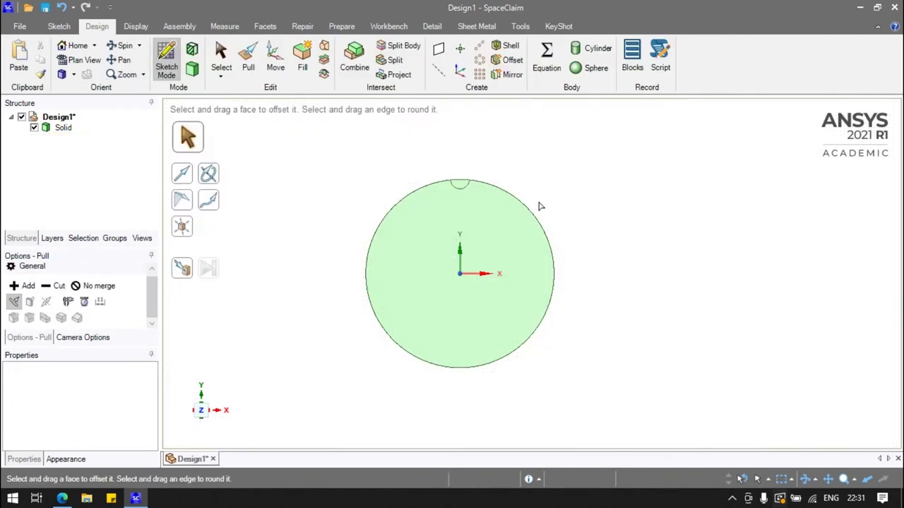
Delete the half-circle notch face so the notch cuts into the disc.
scroll(464, 197, up, 5)
click(466, 227)
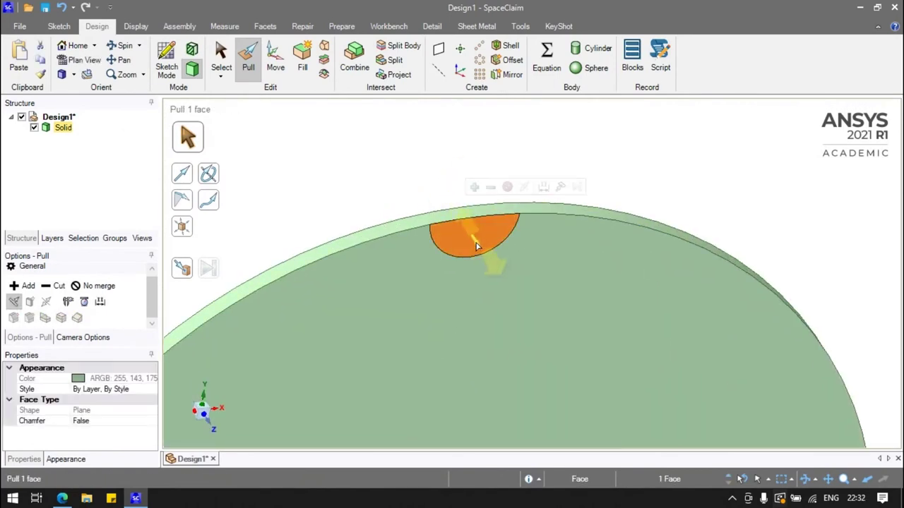
key(Delete)
scroll(424, 135, down, 2)
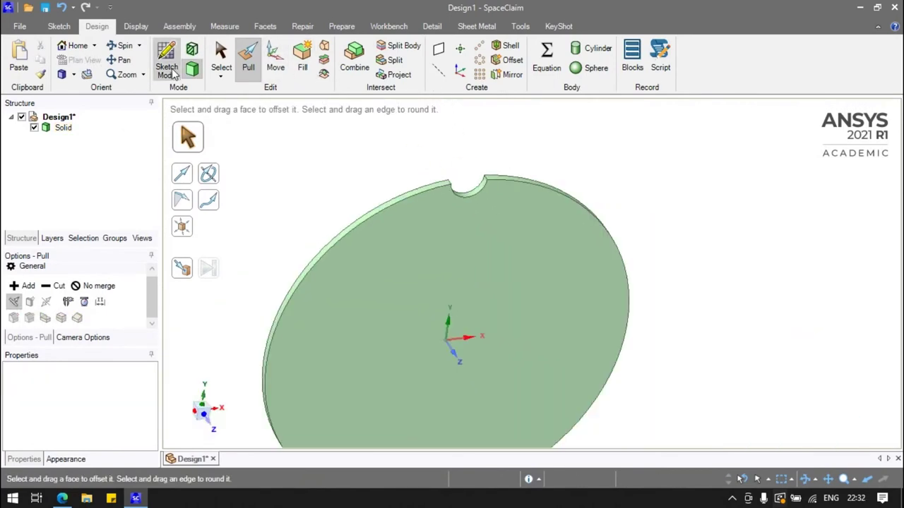
Circularly pattern the notch 18 times around the disc's Z axis.
click(480, 60)
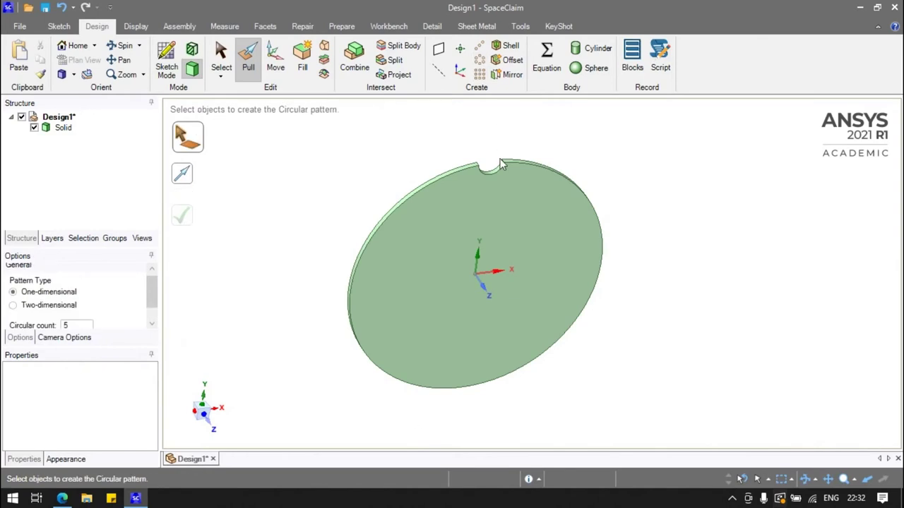
click(485, 176)
click(489, 277)
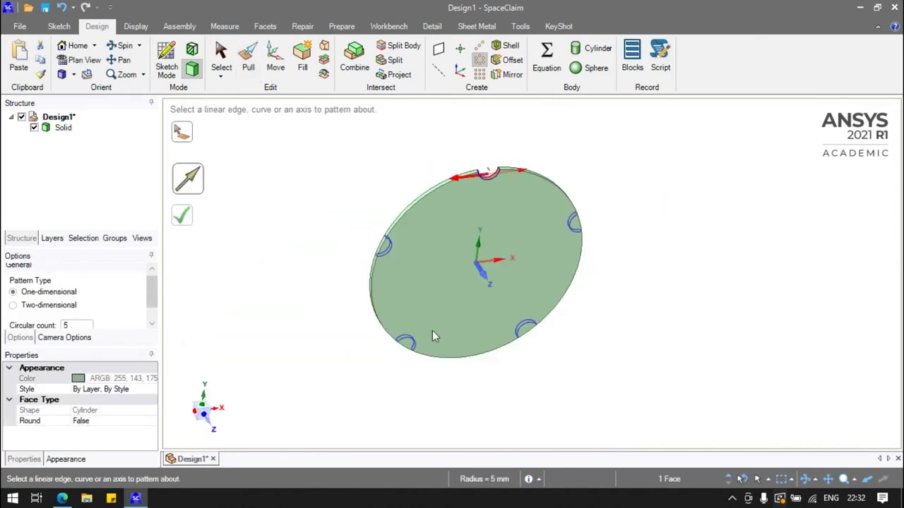
double_click(71, 327)
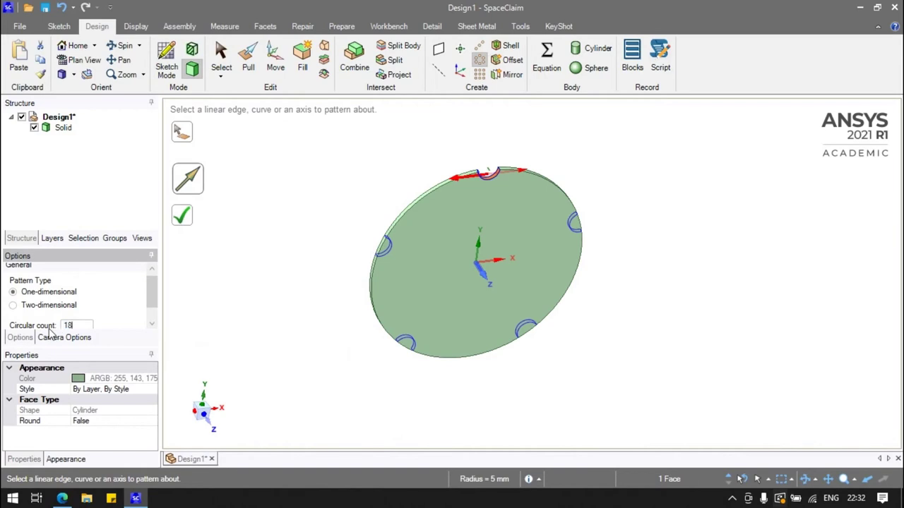
key(Return)
click(482, 277)
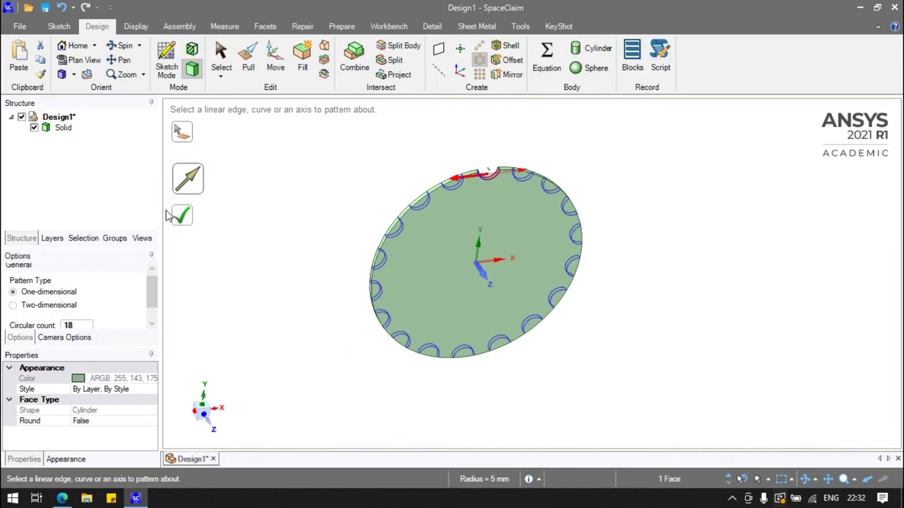
click(173, 214)
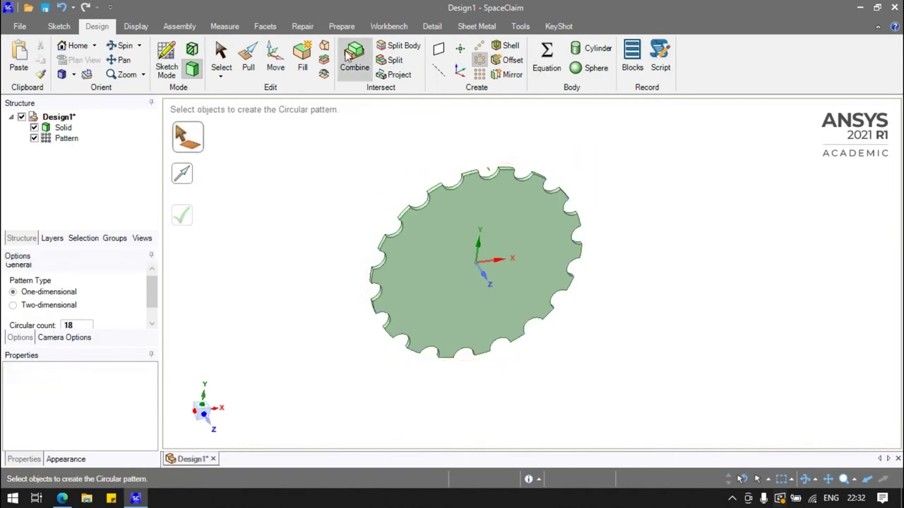
Select all 36 notch edges of equal length on the rim.
scroll(442, 189, up, 5)
click(431, 189)
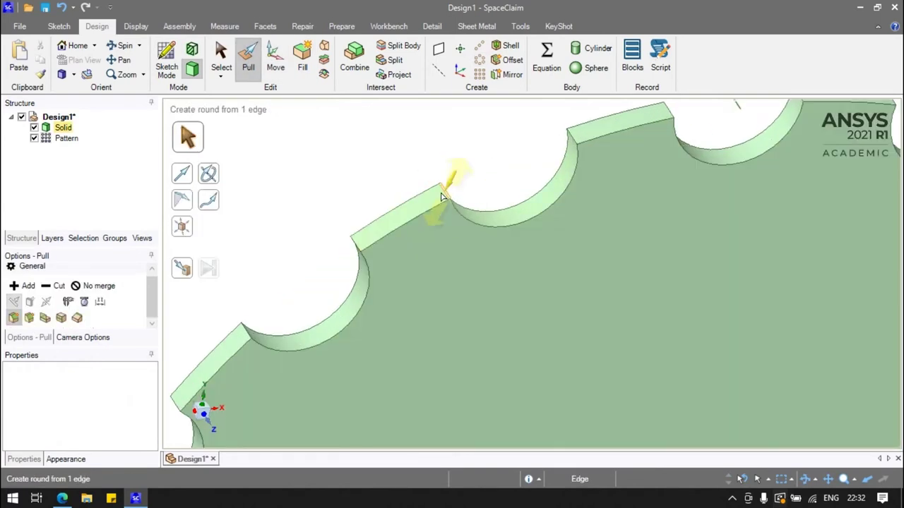
scroll(427, 185, down, 3)
click(83, 238)
click(74, 180)
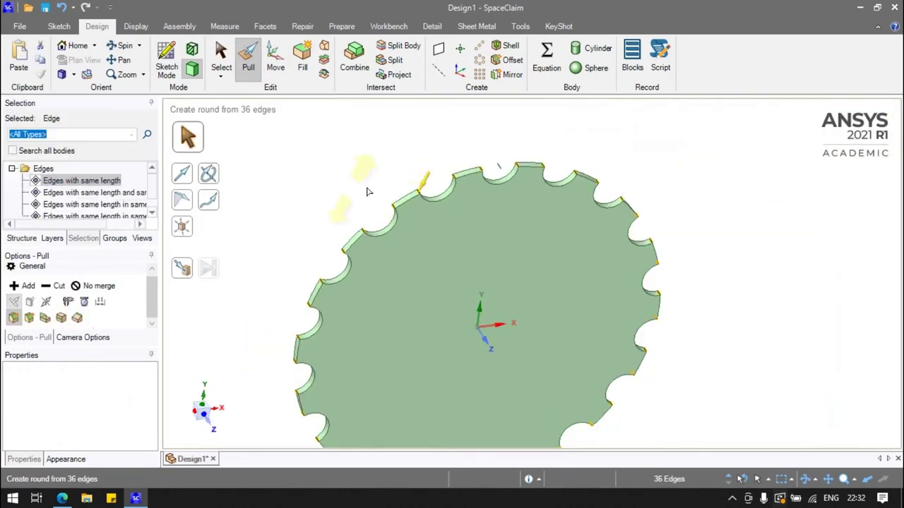
Round the selected notch edges with a 2 mm radius.
text(1.25)
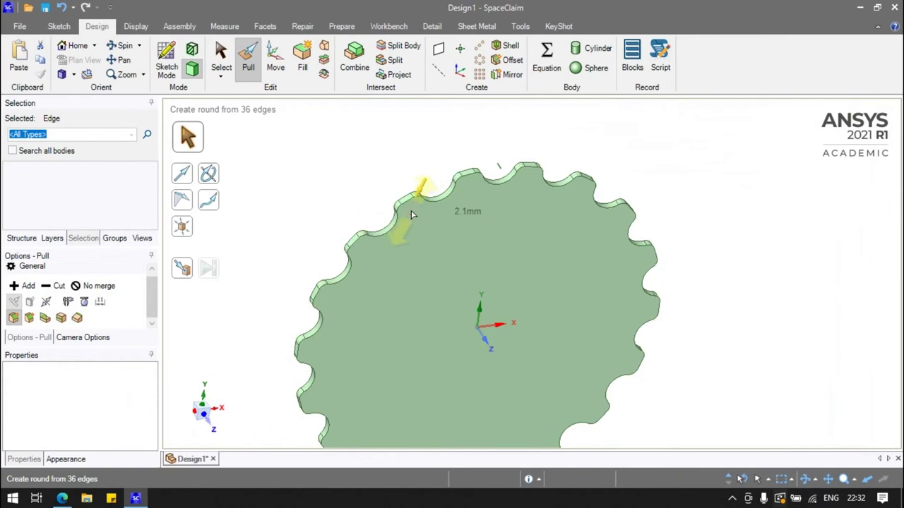
drag(412, 215, 413, 215)
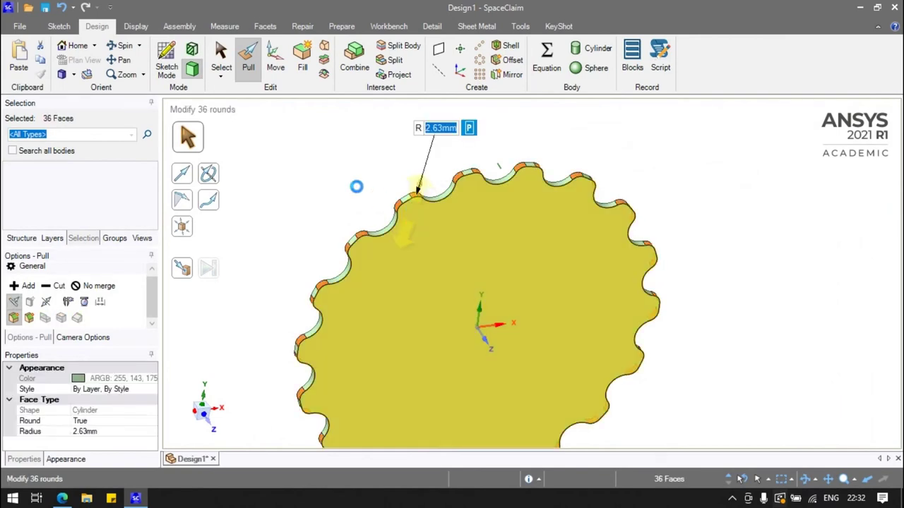
text(2)
key(Return)
key(Escape)
scroll(348, 186, down, 3)
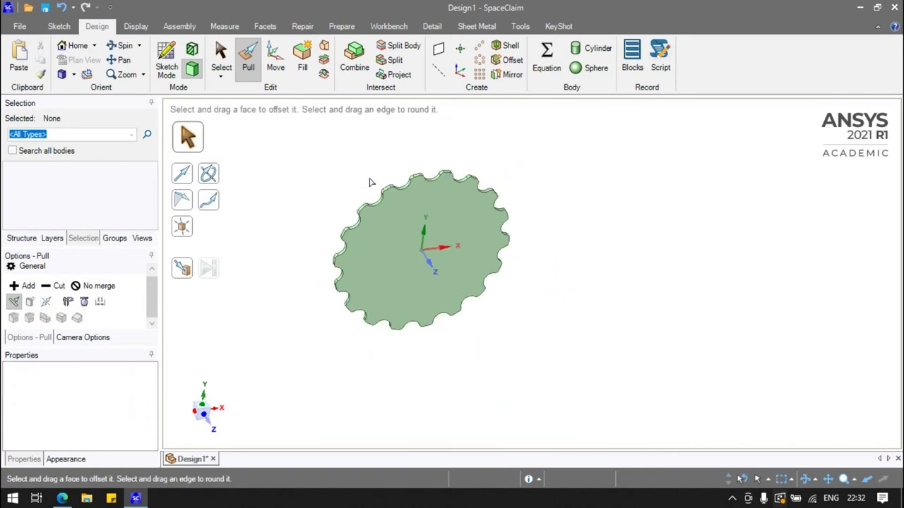
click(31, 240)
Sketch on the gear face in plan view and draw two lines from the centre.
key(k)
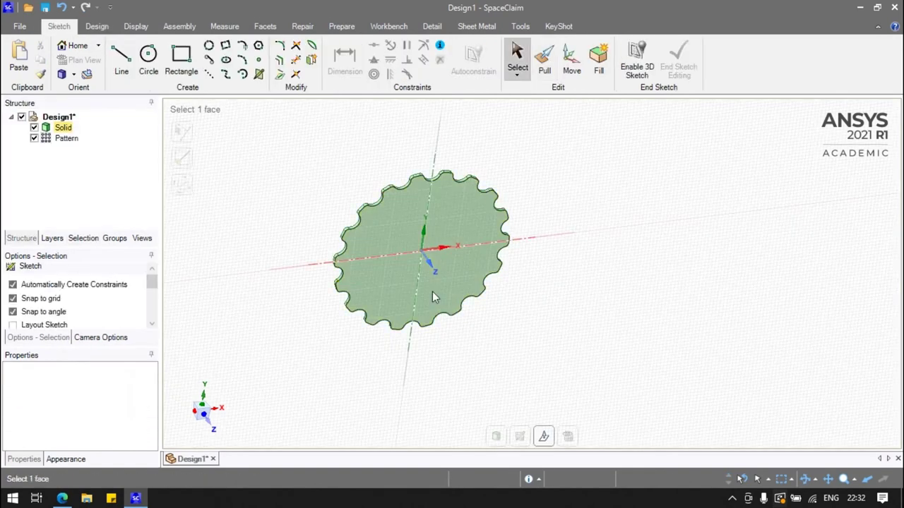
click(567, 438)
key(l)
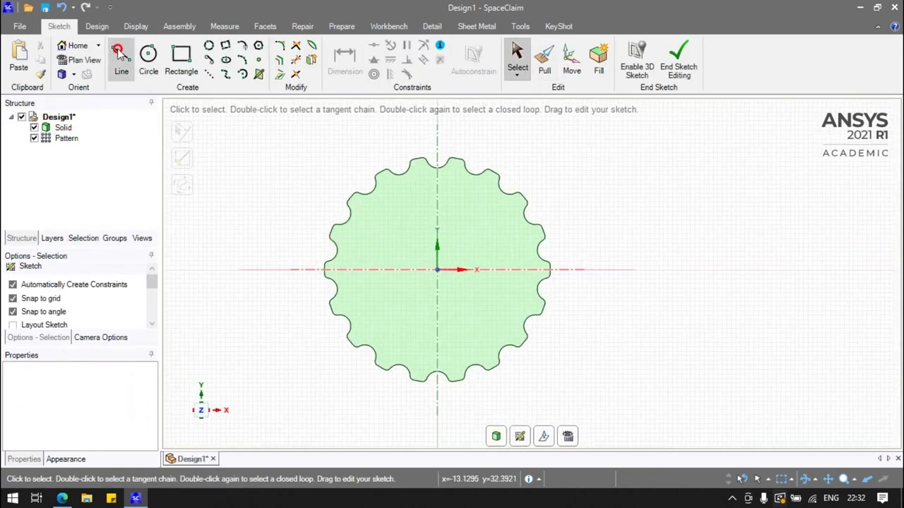
click(437, 269)
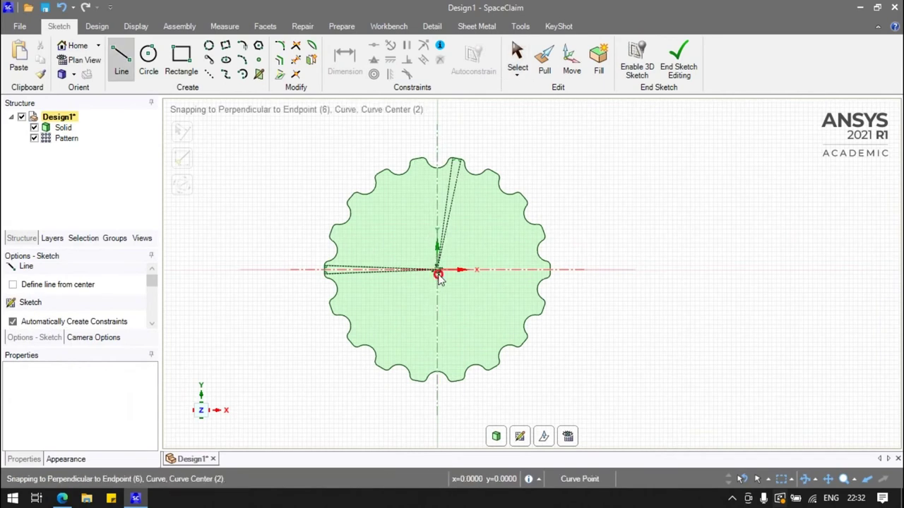
click(386, 167)
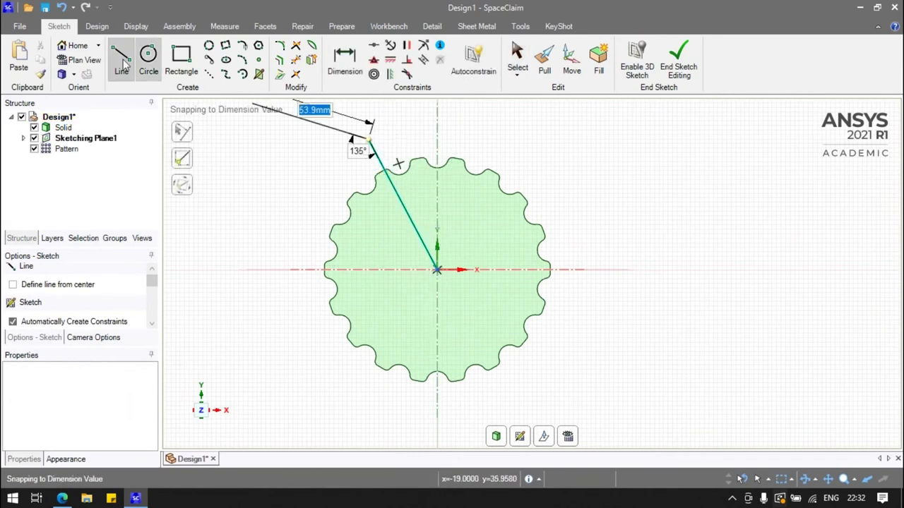
click(436, 268)
click(405, 129)
Dimension the angle between the two lines to 360/36, giving 10°.
click(345, 60)
scroll(435, 99, up, 2)
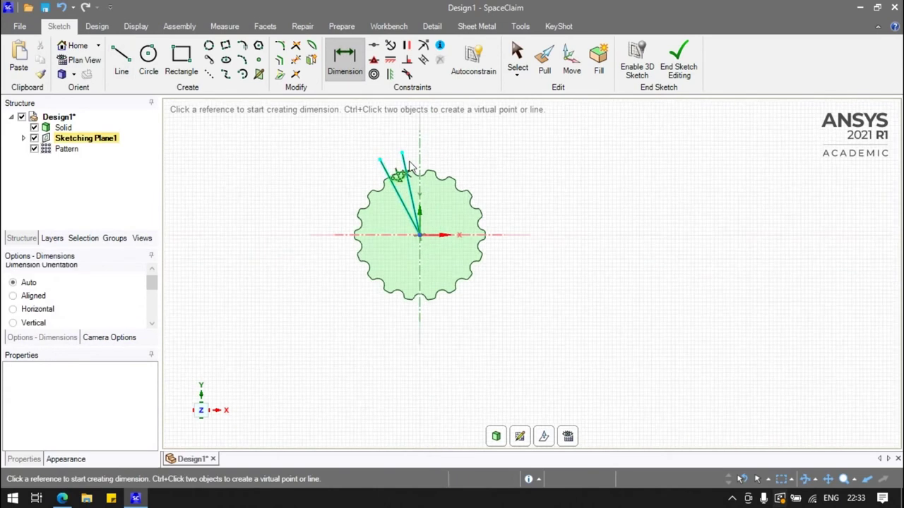
click(399, 176)
click(416, 173)
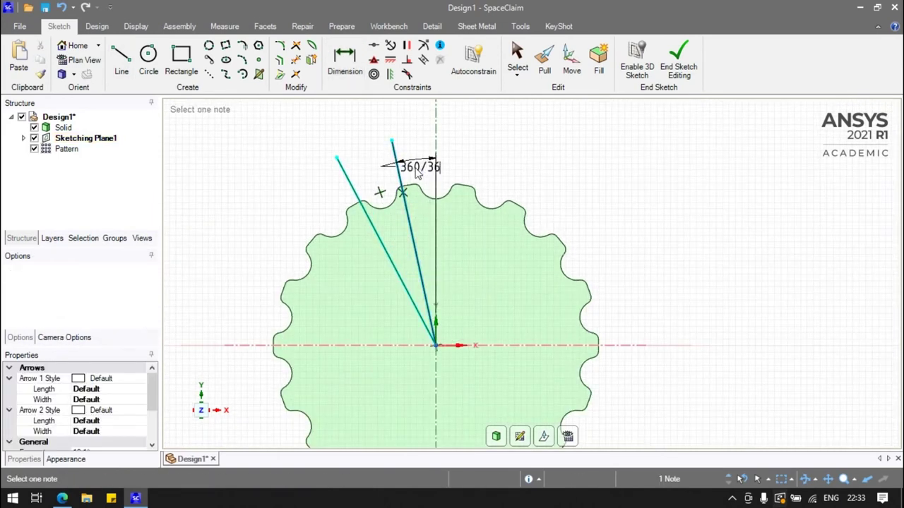
key(Return)
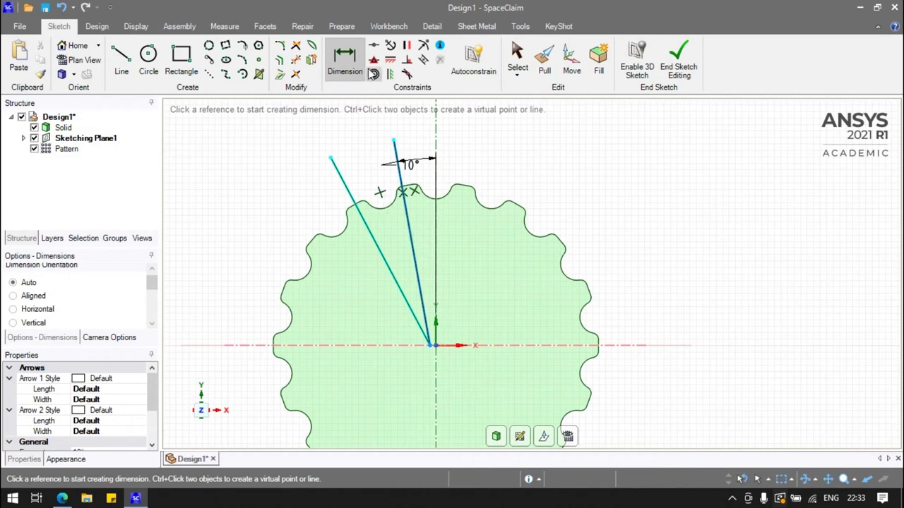
key(Escape)
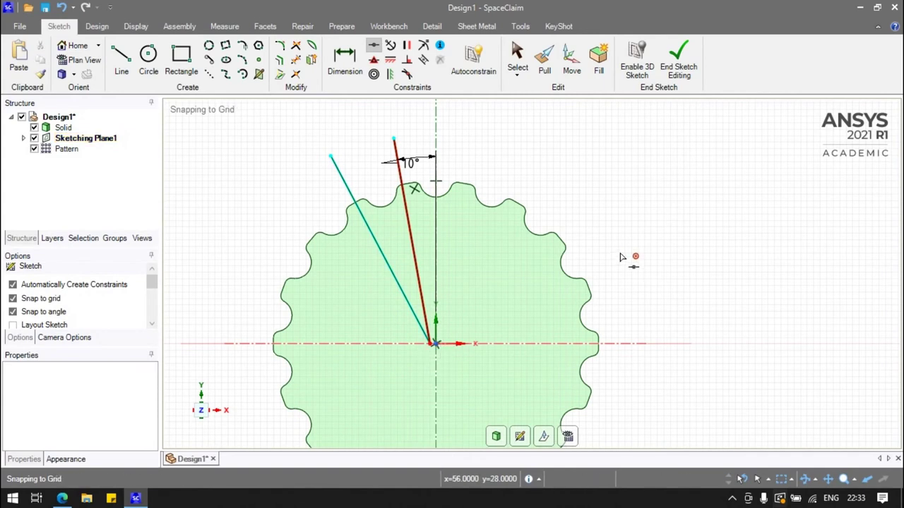
Undo the two lines and draw a single new line from the gear centre.
key(d)
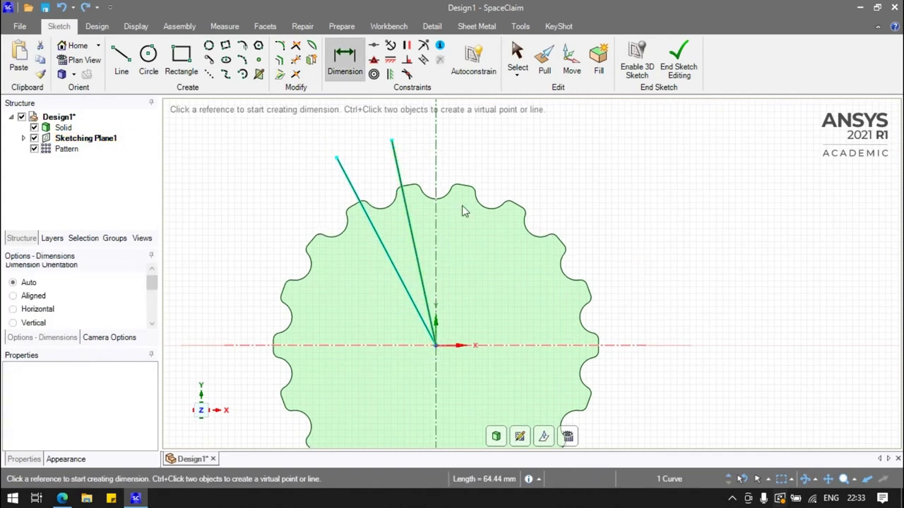
key(ctrl+z)
key(ctrl+z)
click(437, 269)
click(409, 134)
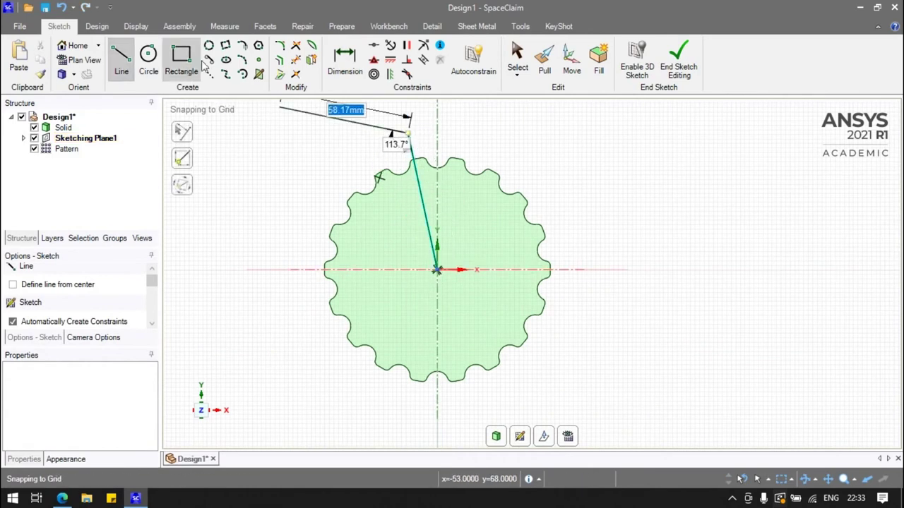
Dimension the line's angle from vertical, first 20° and then 10°.
click(344, 60)
click(412, 156)
click(427, 151)
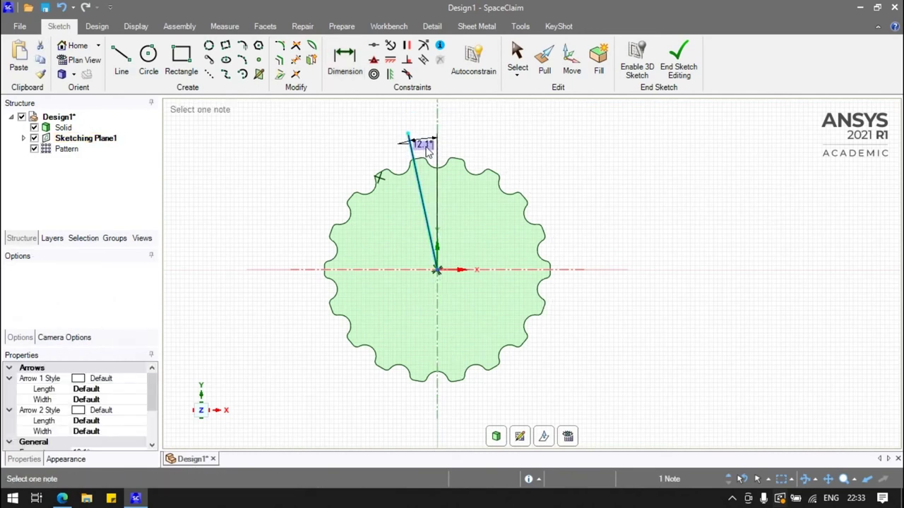
text(20)
key(Return)
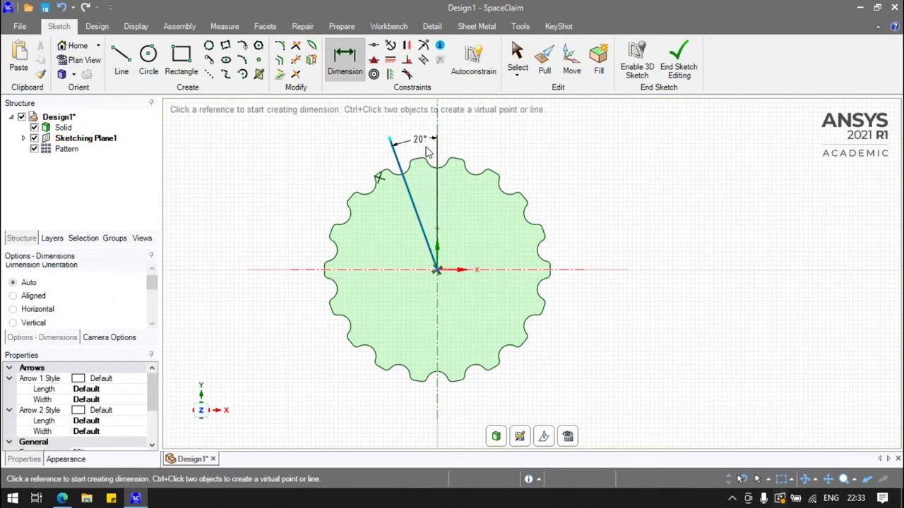
scroll(406, 201, up, 2)
click(397, 163)
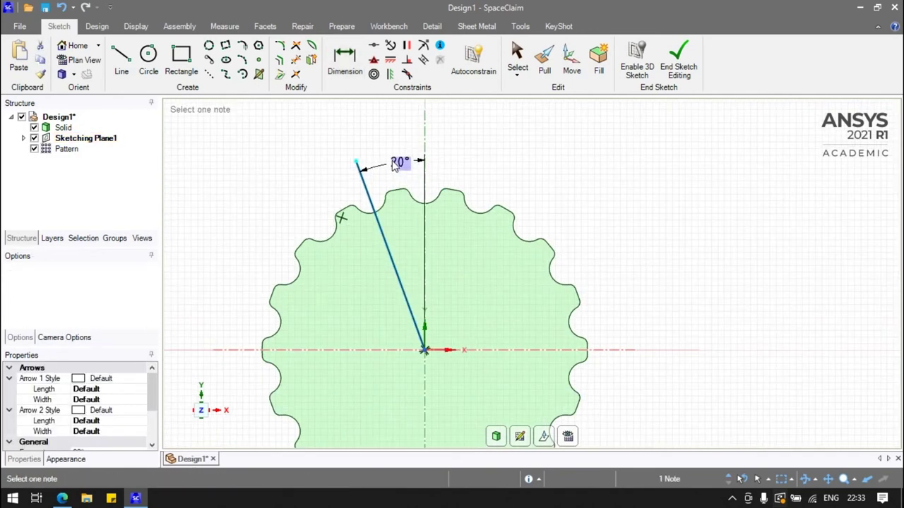
text(10)
key(Return)
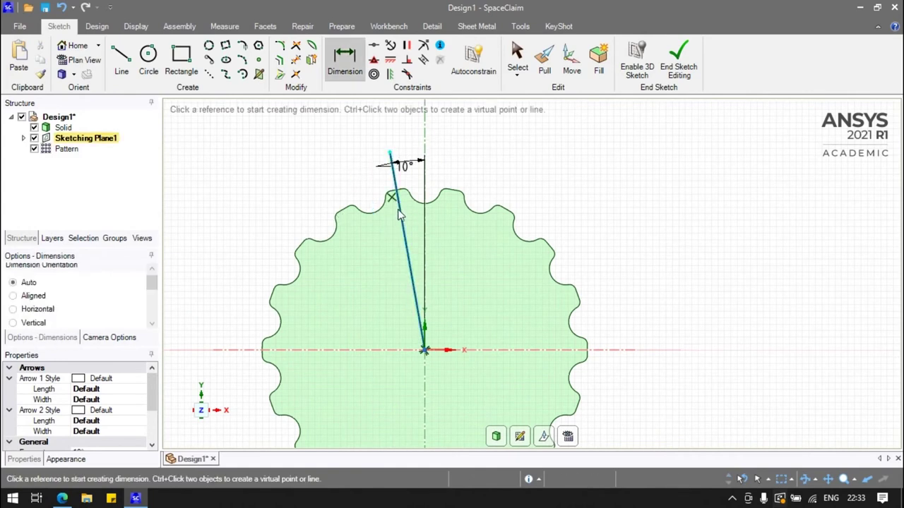
click(158, 57)
click(423, 349)
Draw two concentric circles centred on the gear centre.
click(451, 242)
click(424, 350)
click(474, 295)
Dimension the outer circle to Ø90 mm and the inner circle to Ø75 mm.
click(344, 61)
click(466, 247)
click(584, 185)
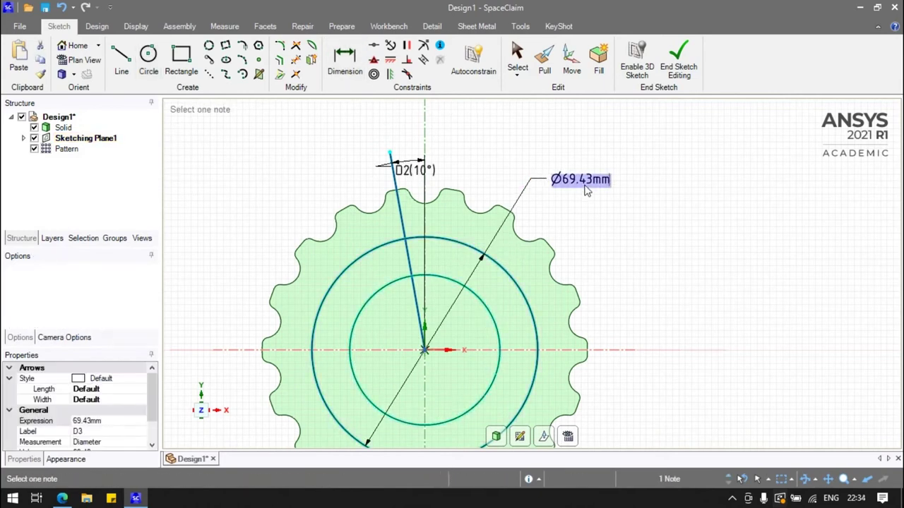
key(Return)
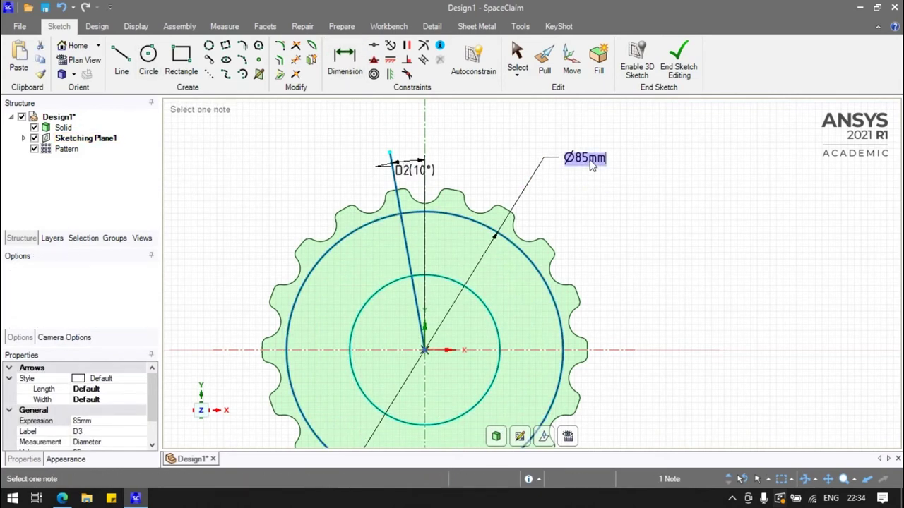
key(Return)
click(482, 303)
click(657, 221)
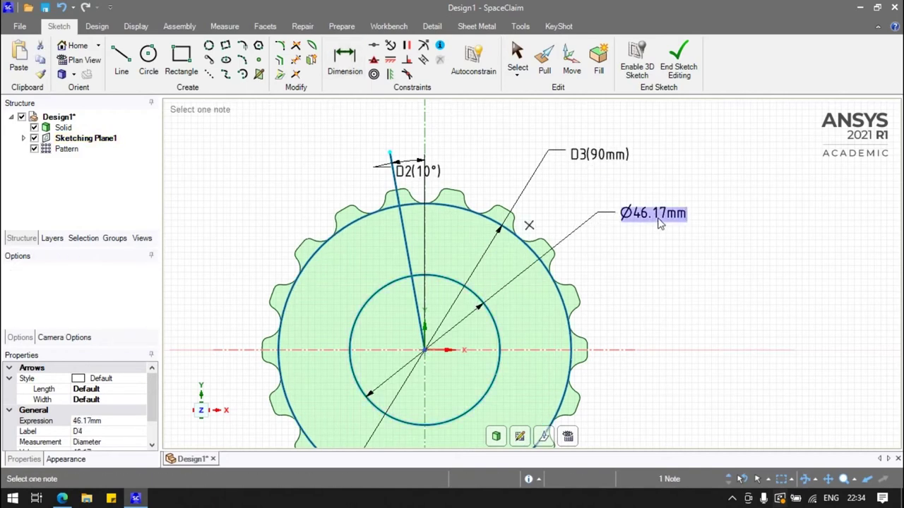
key(Return)
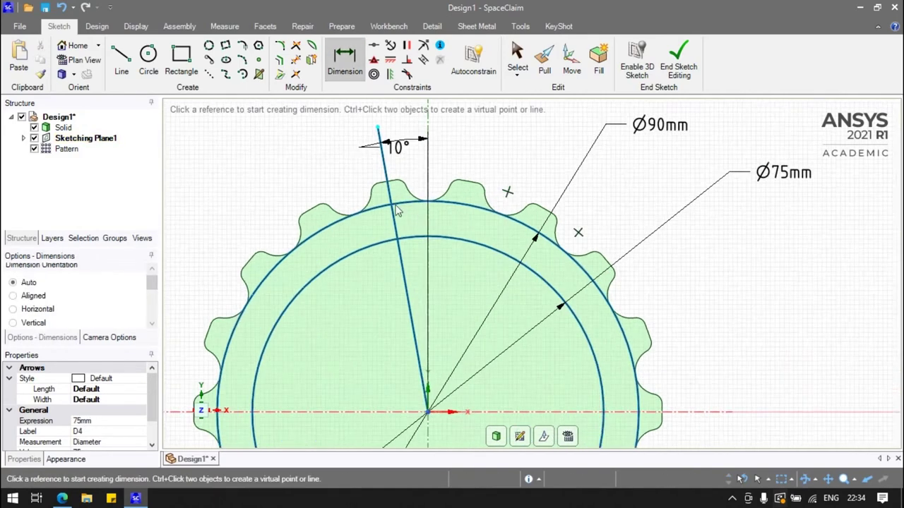
scroll(399, 208, up, 4)
click(148, 56)
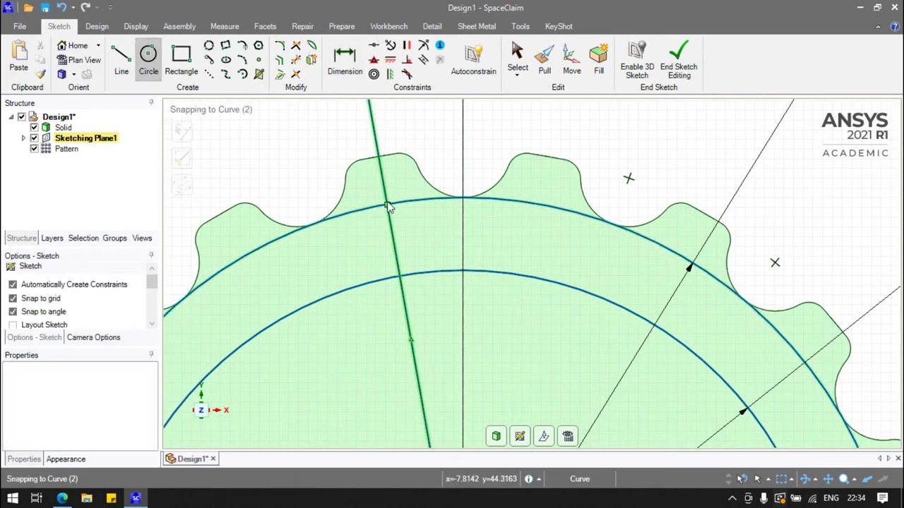
scroll(395, 205, down, 4)
Draw a circle at the top end of the 10° line and a smaller circle below it.
click(421, 135)
click(345, 164)
click(319, 184)
click(329, 191)
Dimension the upper circle Ø5 mm and the lower circle Ø3 mm.
click(348, 67)
click(320, 136)
click(247, 147)
text(5)
key(Return)
click(311, 198)
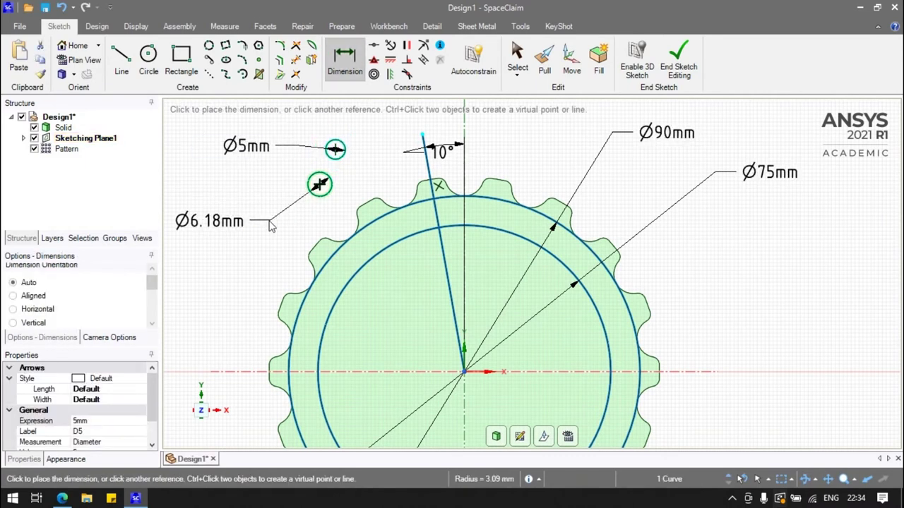
click(209, 224)
text(3)
key(Return)
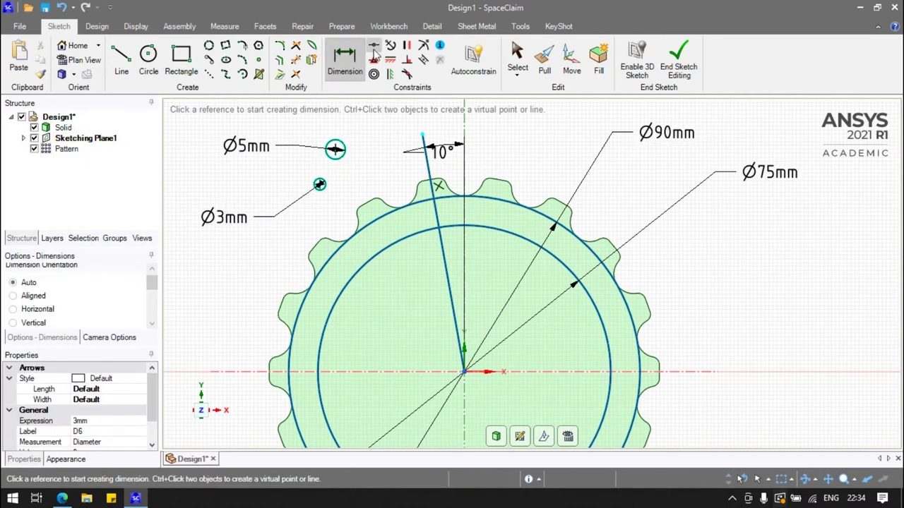
Constrain the Ø3 mm circle's centre onto the vertical axis and the Ø75 mm circle.
click(373, 45)
click(320, 184)
click(466, 219)
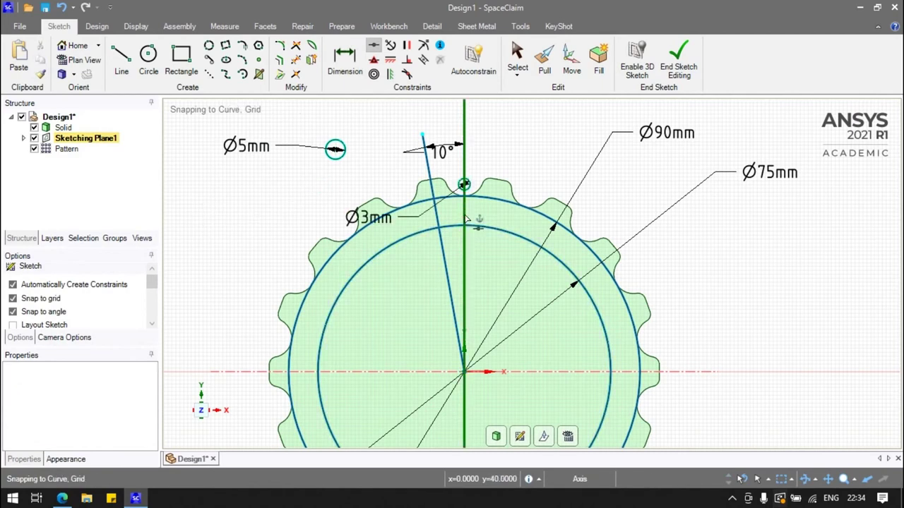
click(464, 185)
click(463, 226)
Constrain the Ø5 mm circle's centre to the line's top end and the Ø90 mm circle.
click(422, 135)
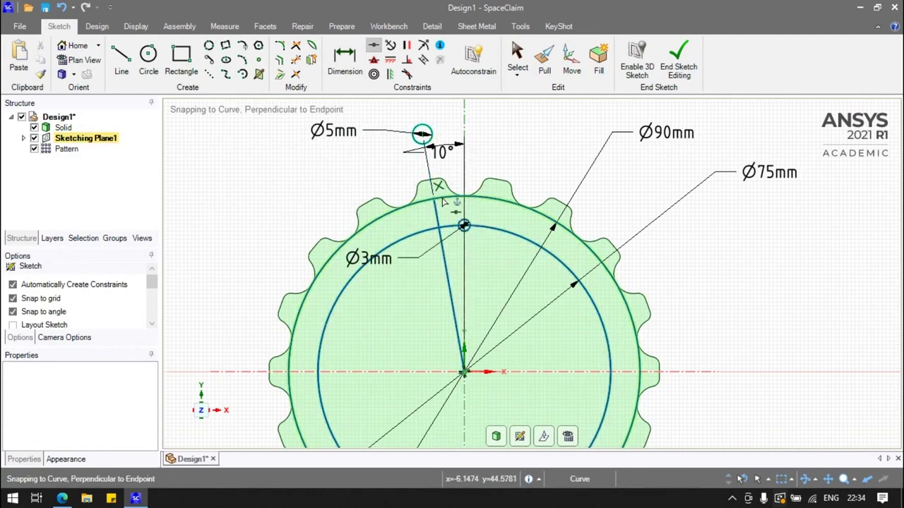
click(422, 134)
click(433, 200)
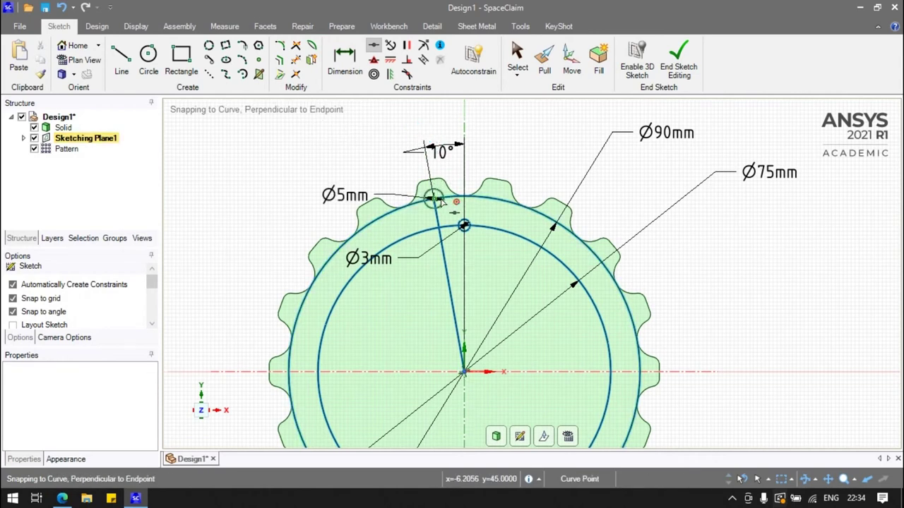
scroll(438, 202, up, 3)
scroll(438, 203, up, 3)
scroll(431, 203, down, 3)
scroll(424, 203, down, 2)
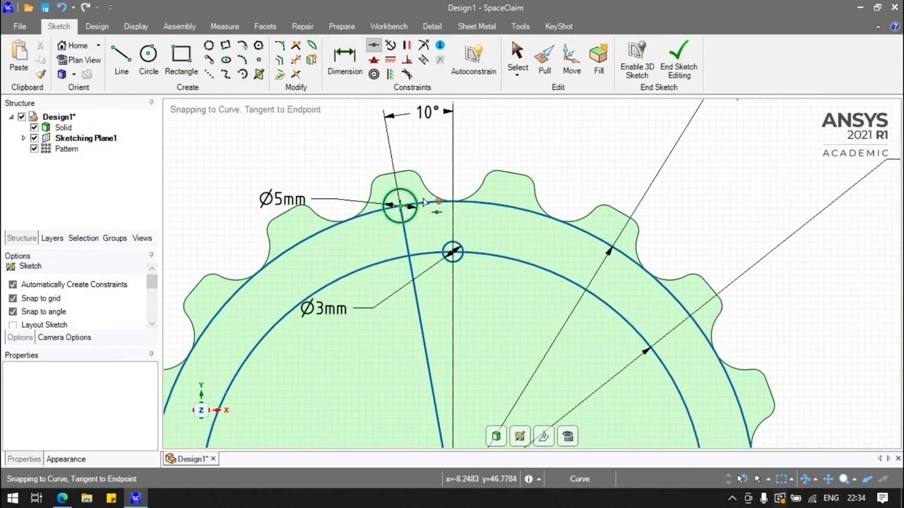
scroll(346, 166, down, 2)
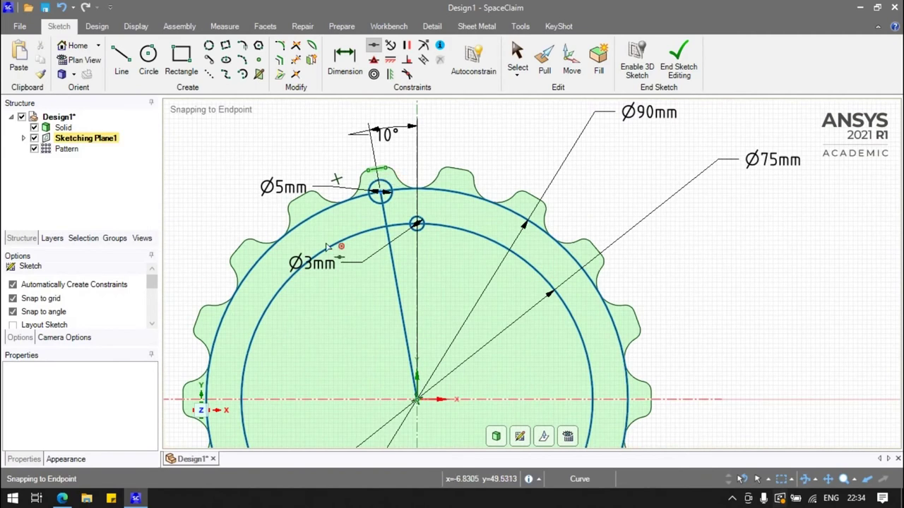
scroll(458, 226, down, 1)
scroll(551, 212, down, 1)
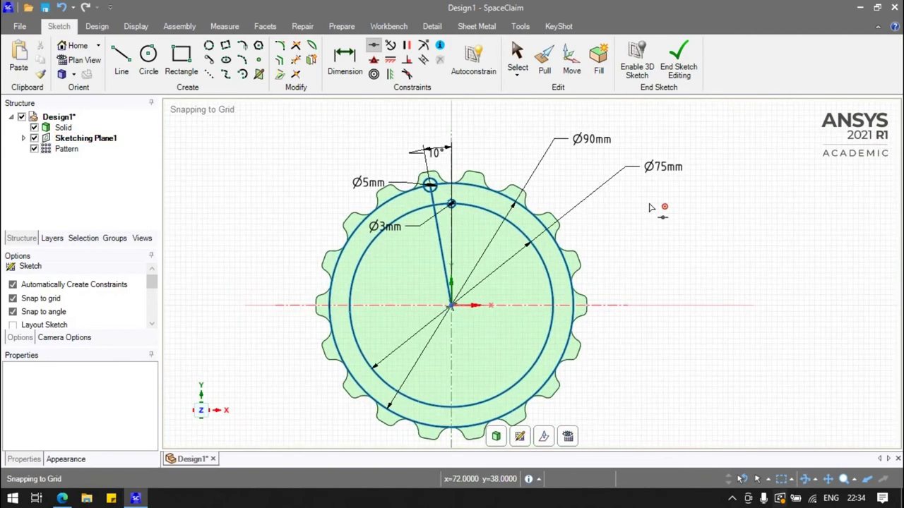
Draw a slanted tangent line from above the Ø5 mm circle past the Ø3 mm circle.
click(121, 58)
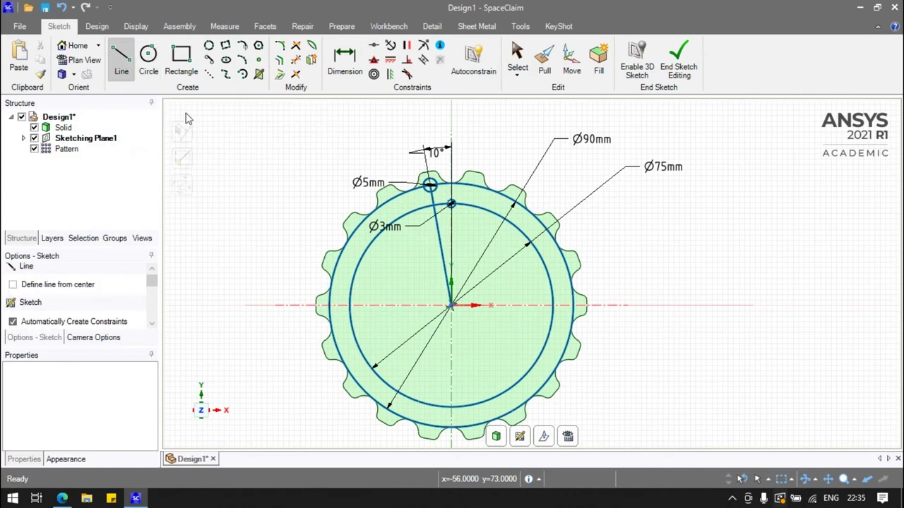
scroll(374, 177, up, 1)
scroll(374, 177, up, 1)
click(383, 161)
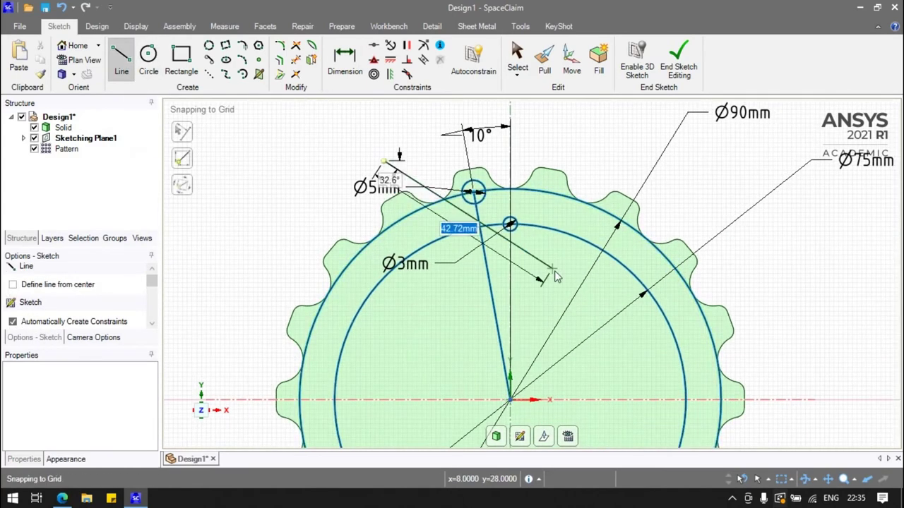
click(552, 267)
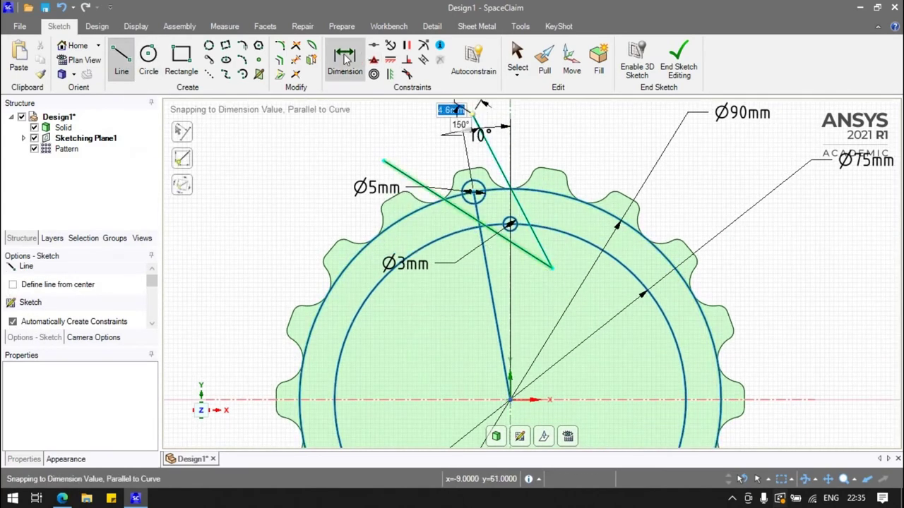
key(Escape)
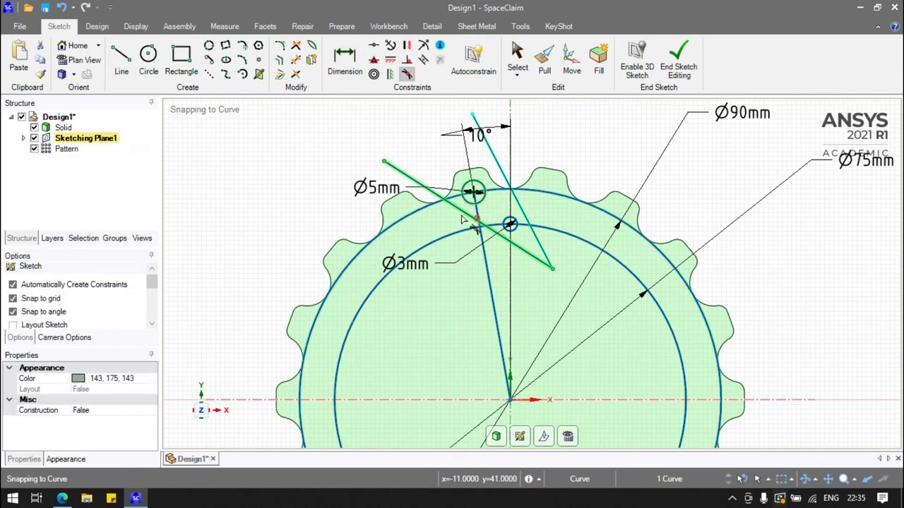
scroll(514, 236, up, 1)
scroll(517, 238, up, 1)
click(535, 208)
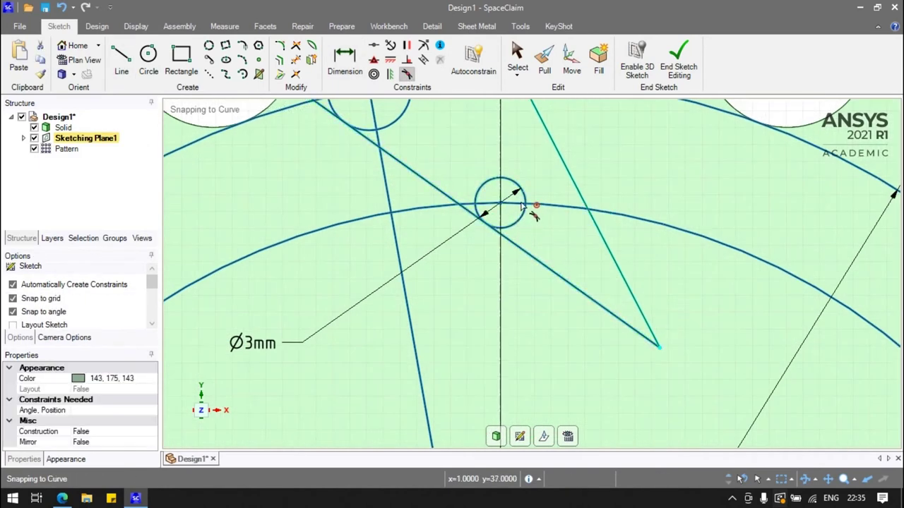
scroll(550, 208, down, 3)
scroll(522, 201, up, 2)
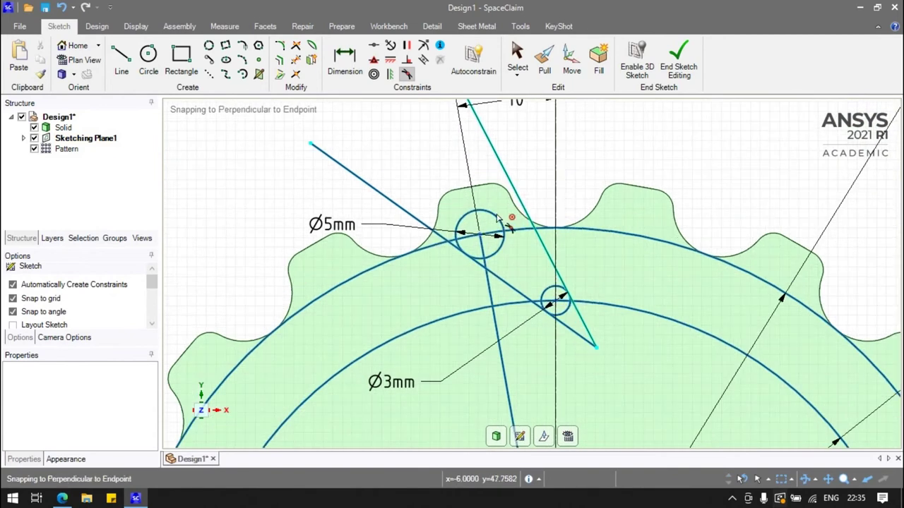
Change the small circles' diameters from Ø5 and Ø3 to Ø6 mm and Ø4 mm.
click(345, 60)
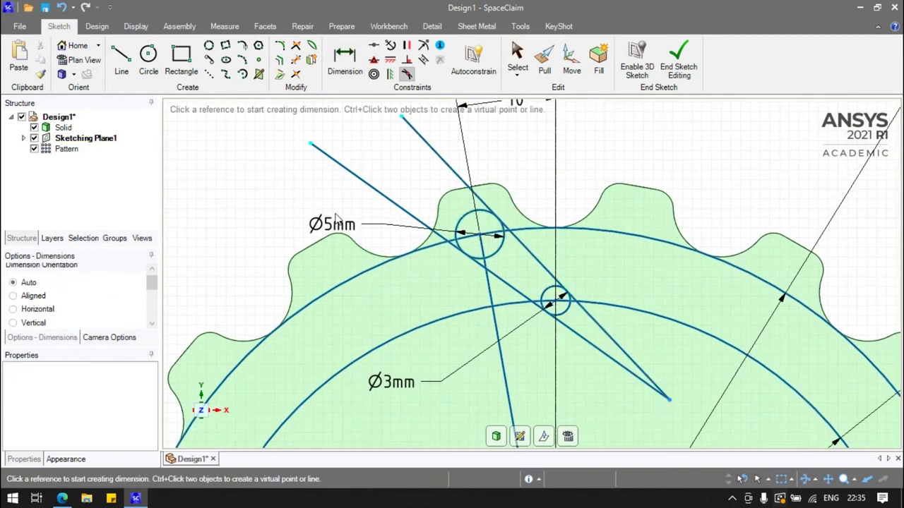
click(338, 226)
key(Return)
click(393, 384)
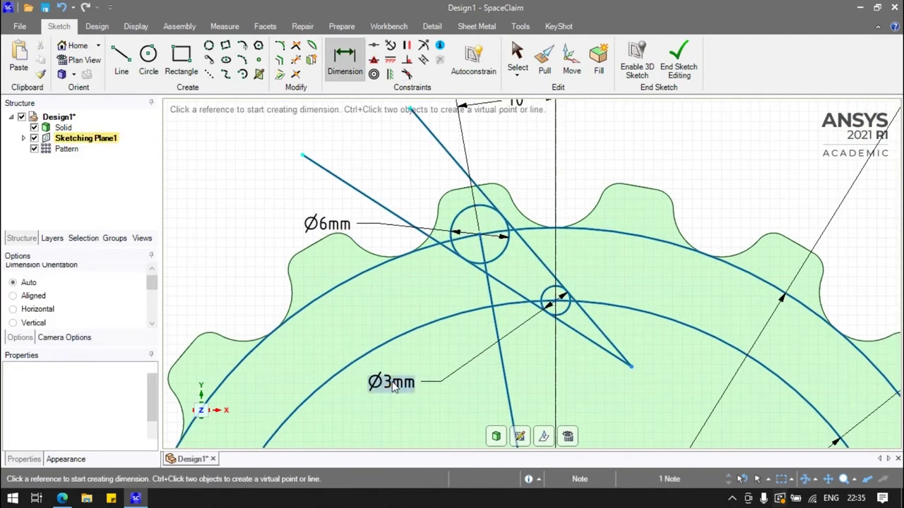
text(4)
key(Return)
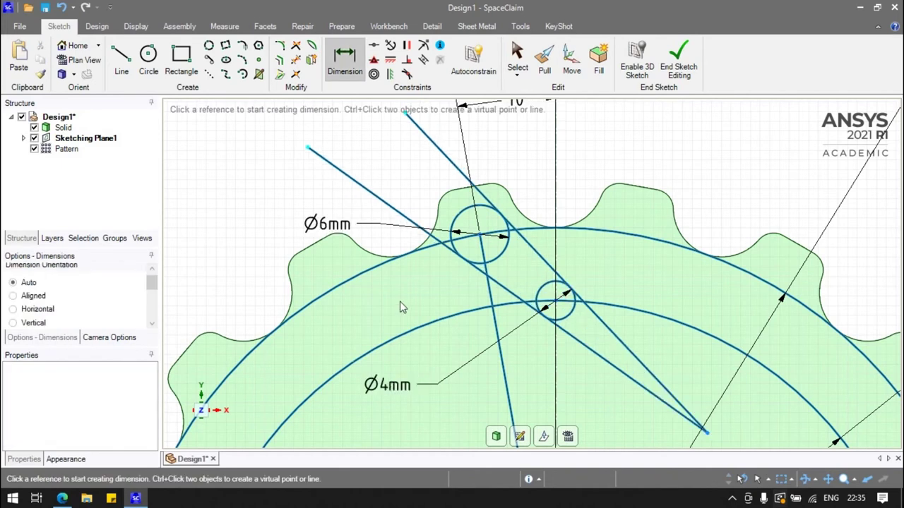
scroll(479, 342, down, 2)
scroll(479, 342, up, 1)
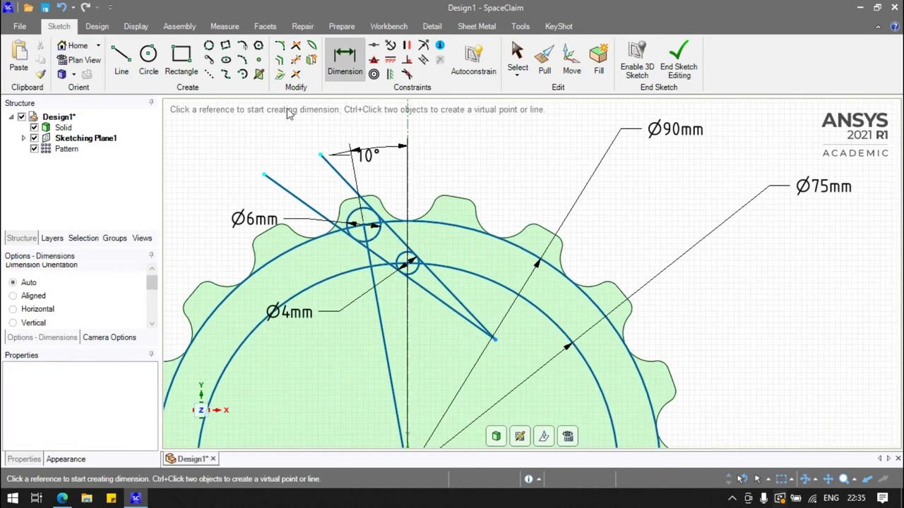
click(295, 61)
Trim the line overhangs above the Ø6 mm circle and past the Ø4 mm circle.
click(348, 185)
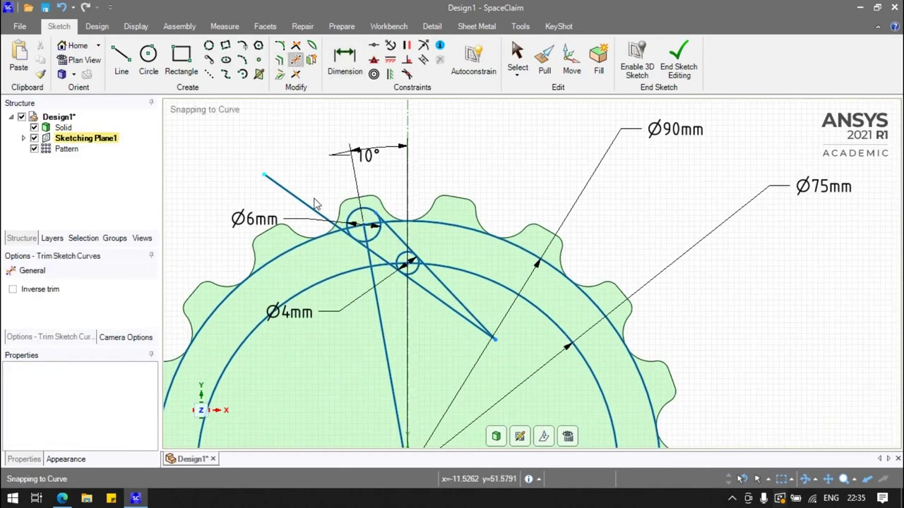
click(444, 300)
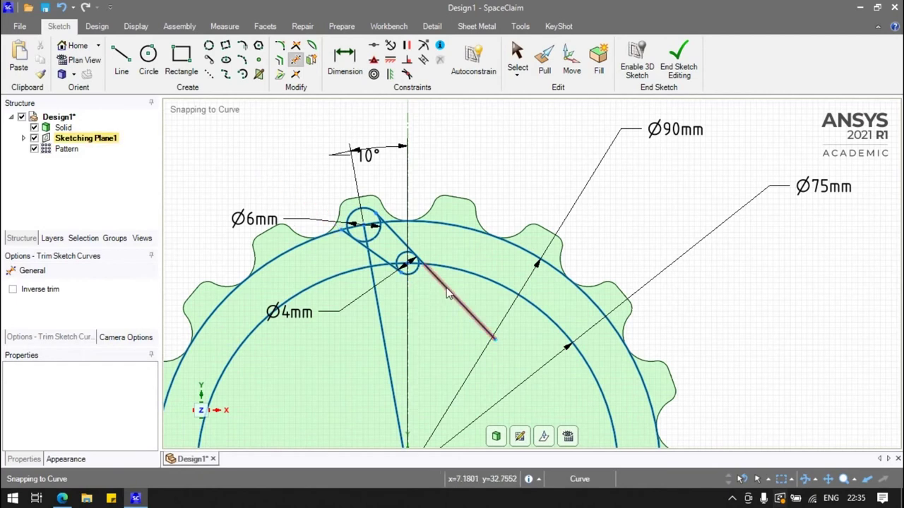
scroll(381, 251, up, 3)
scroll(382, 251, up, 2)
scroll(380, 249, down, 5)
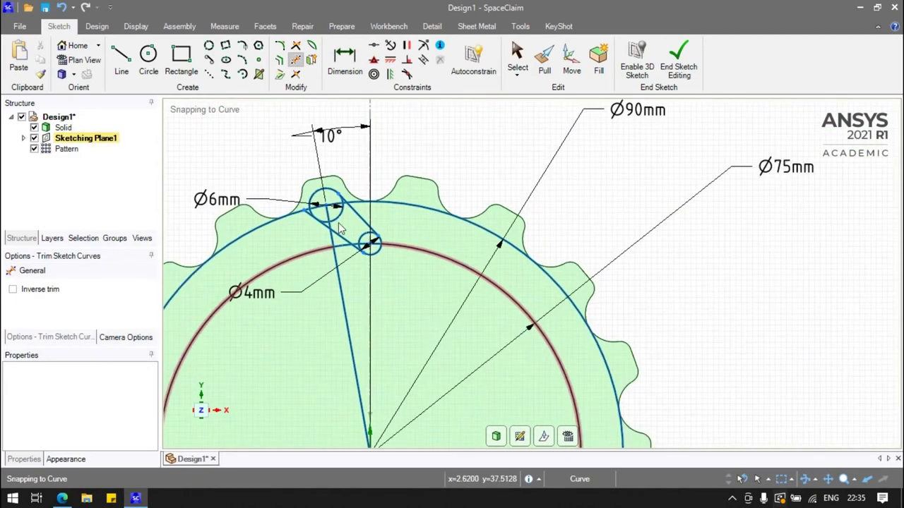
scroll(220, 178, up, 4)
scroll(253, 201, down, 2)
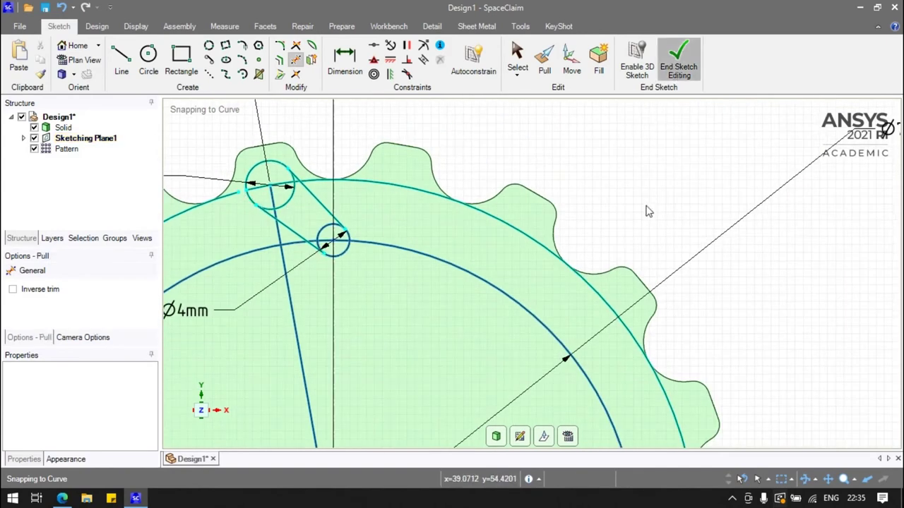
scroll(414, 208, down, 2)
scroll(369, 207, up, 3)
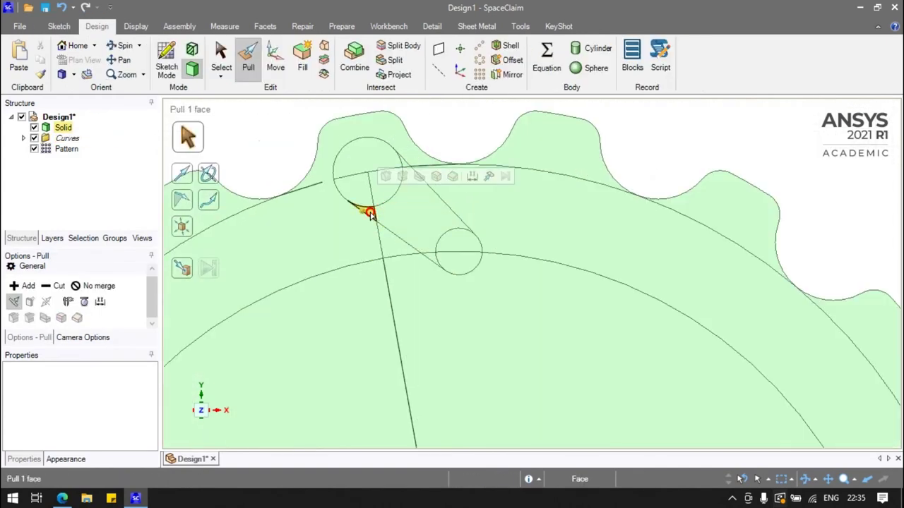
Select the slot's circle halves and middle strip faces.
ctrl+click(356, 198)
ctrl+click(374, 169)
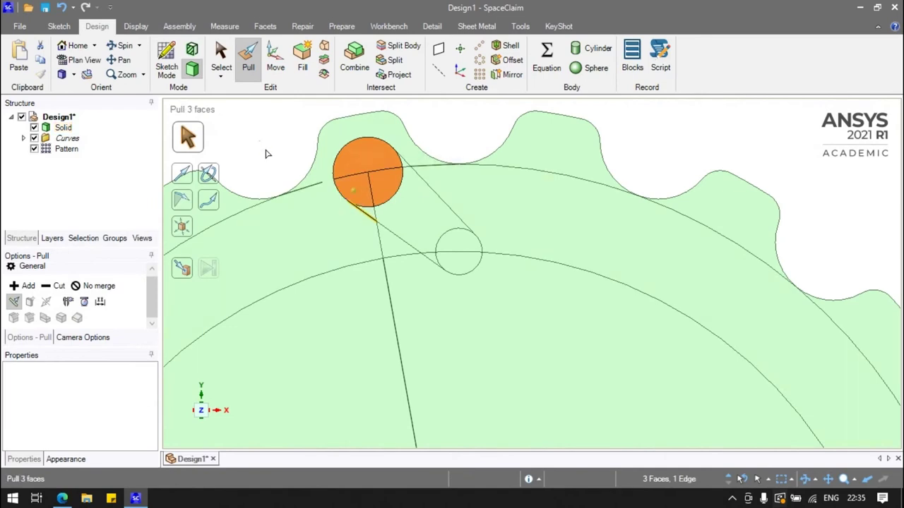
scroll(335, 159, up, 1)
click(364, 166)
ctrl+click(505, 281)
ctrl+click(495, 306)
ctrl+click(477, 302)
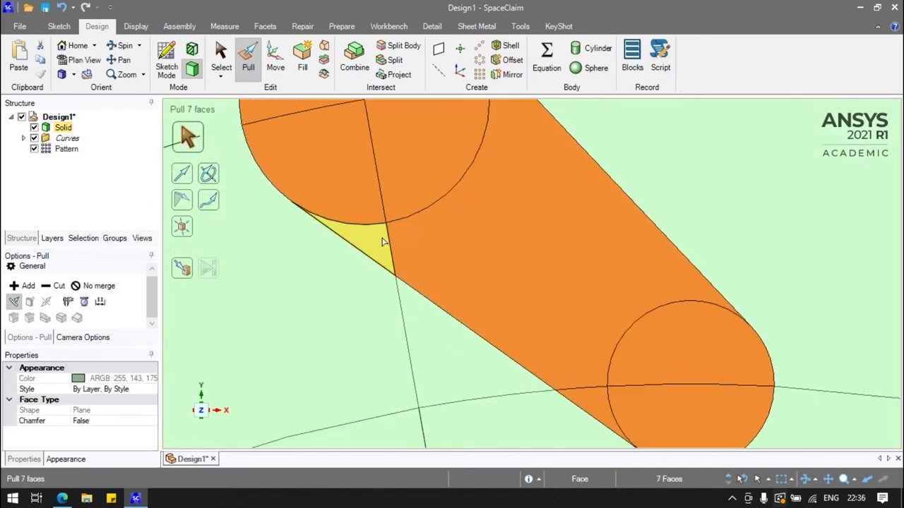
Add the top circle's upper half and pull the slot faces through the disc as a cut.
scroll(451, 240, up, 3)
shift+middle_drag(513, 151, 520, 230)
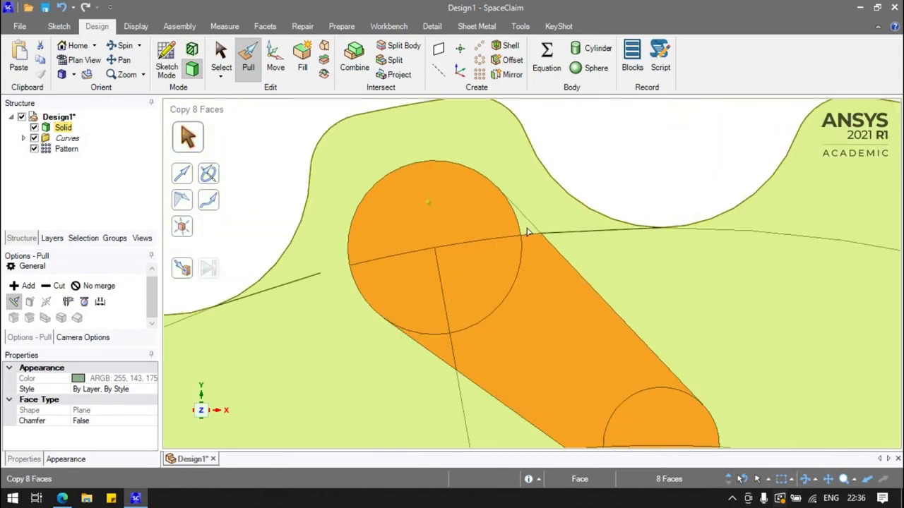
scroll(524, 229, down, 3)
scroll(480, 233, up, 3)
ctrl+click(432, 236)
scroll(432, 236, down, 5)
middle_drag(429, 232, 425, 238)
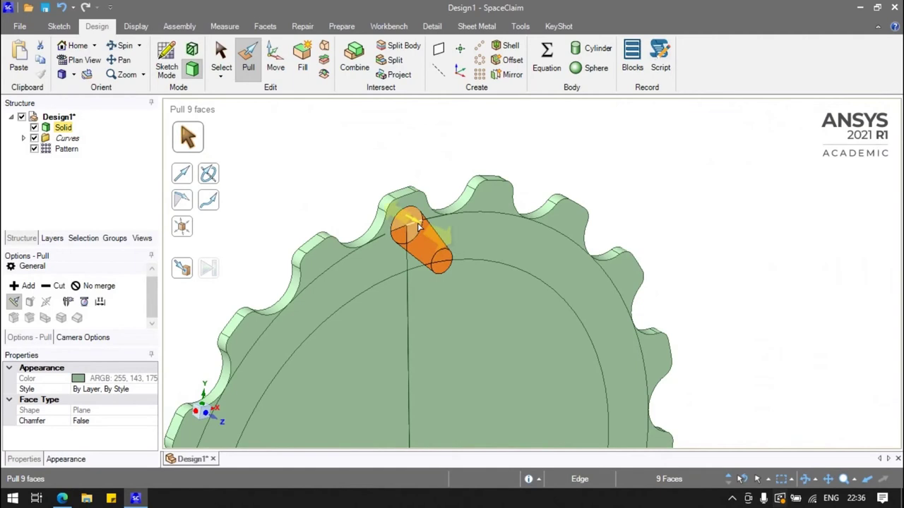
drag(418, 226, 325, 206)
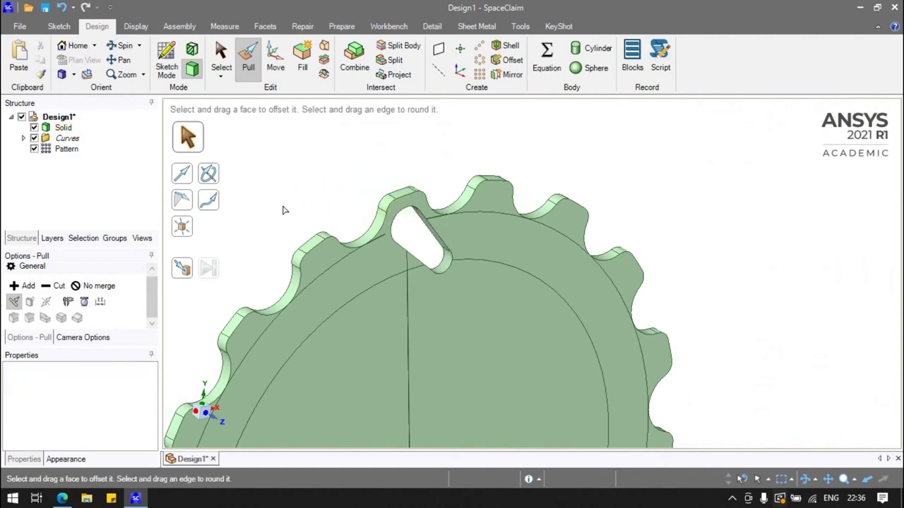
scroll(284, 210, down, 3)
Delete the leftover Curves item from the Structure tree.
click(221, 57)
click(484, 236)
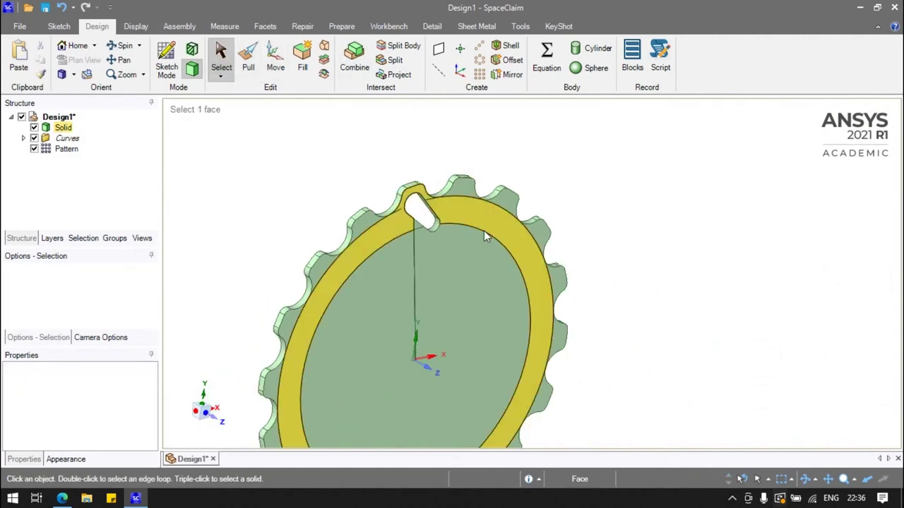
click(485, 233)
click(635, 295)
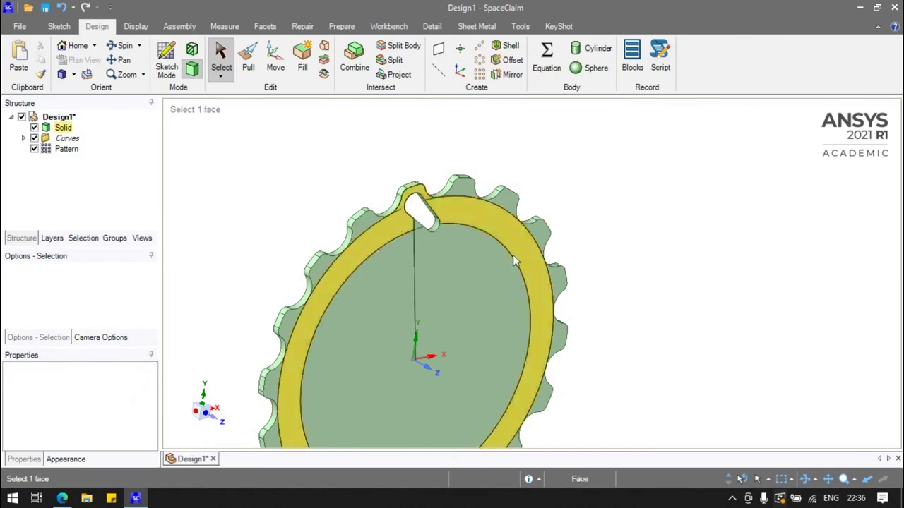
click(406, 250)
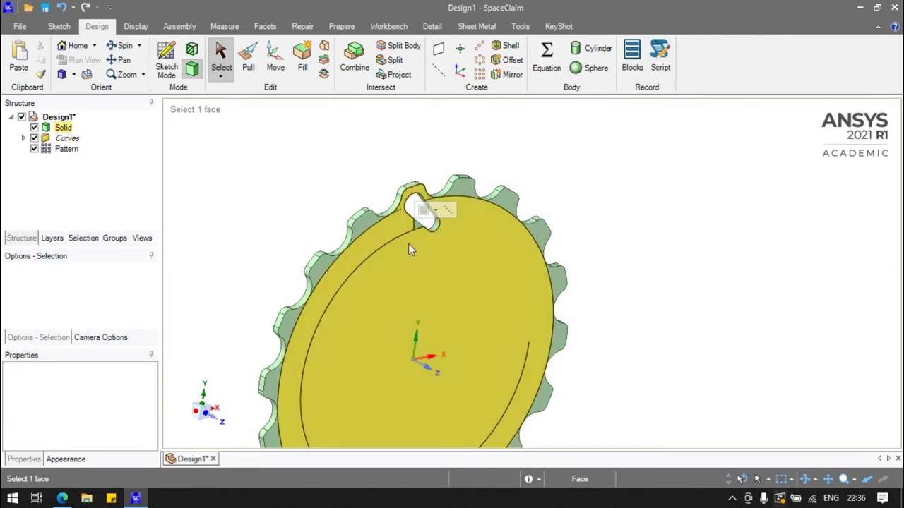
click(369, 228)
key(Escape)
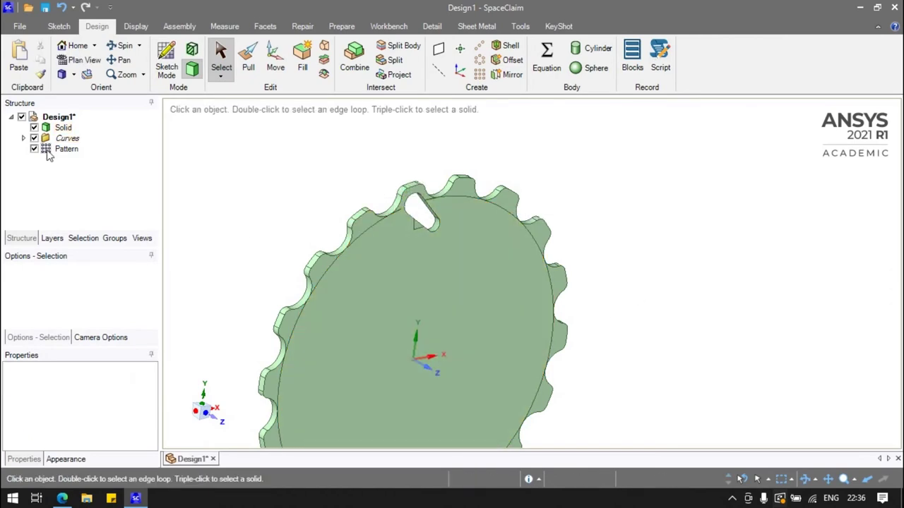
click(65, 137)
right_click(64, 138)
click(85, 165)
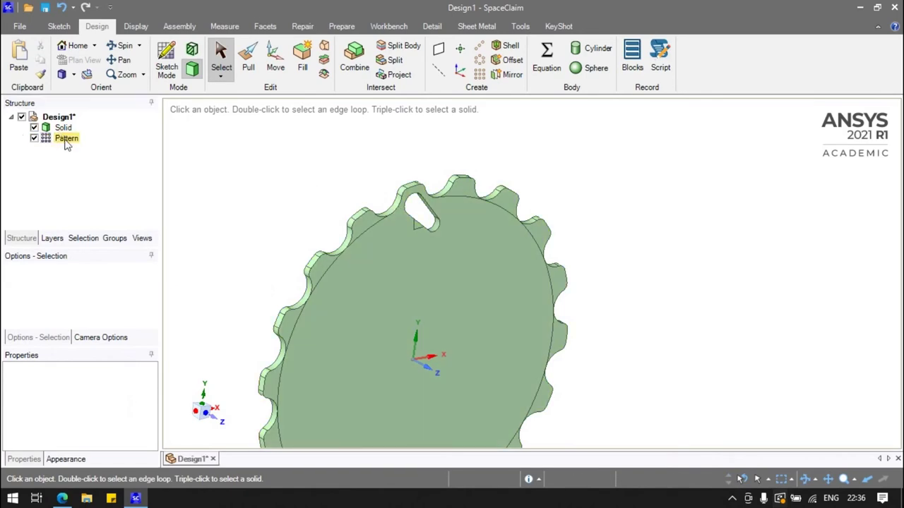
Circular-pattern the slot faces 18 times about the disc's Z axis.
click(339, 255)
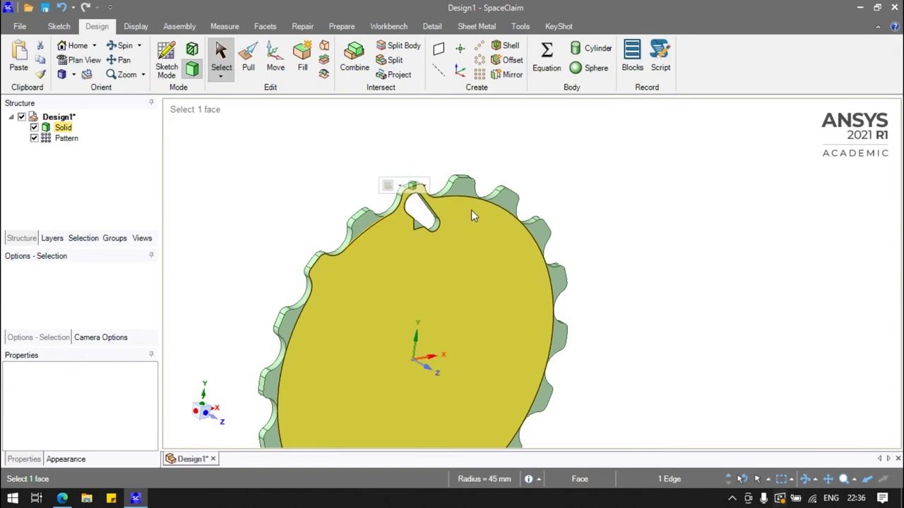
click(567, 204)
scroll(567, 204, down, 3)
click(485, 65)
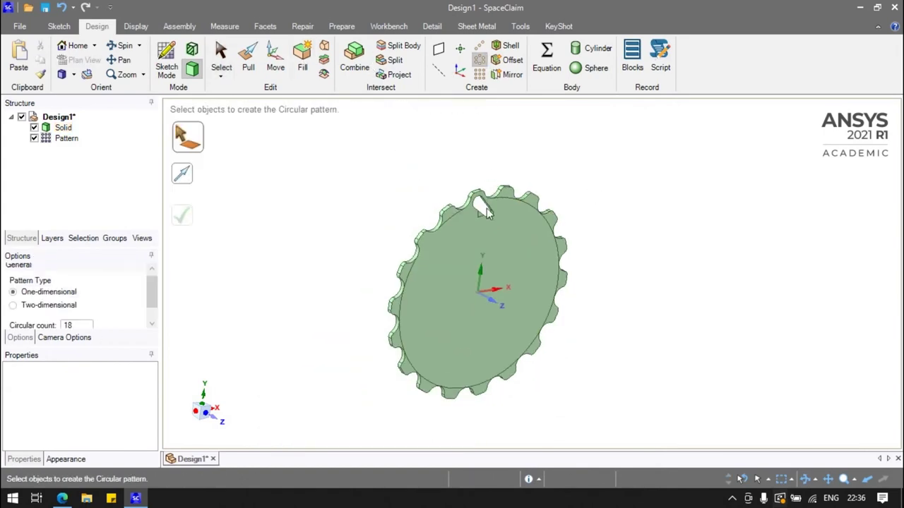
scroll(598, 242, up, 5)
click(445, 184)
scroll(393, 241, down, 3)
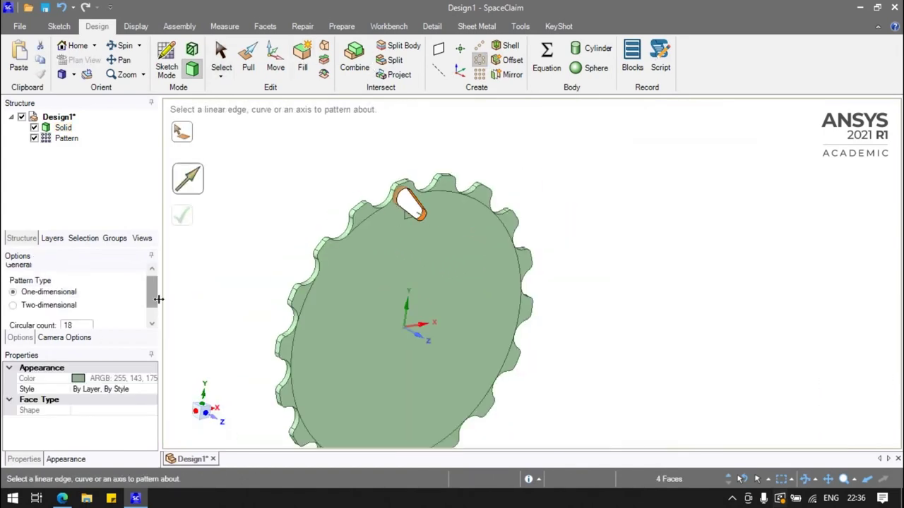
click(417, 334)
click(204, 221)
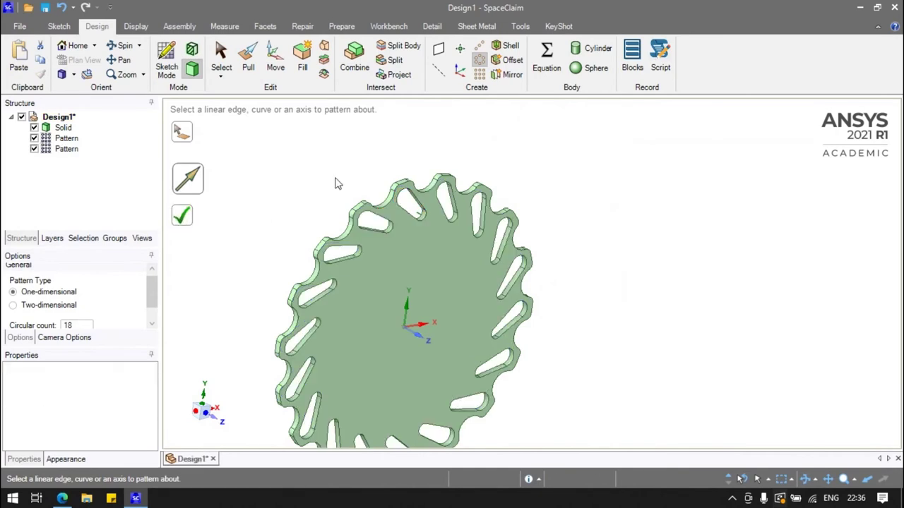
click(166, 60)
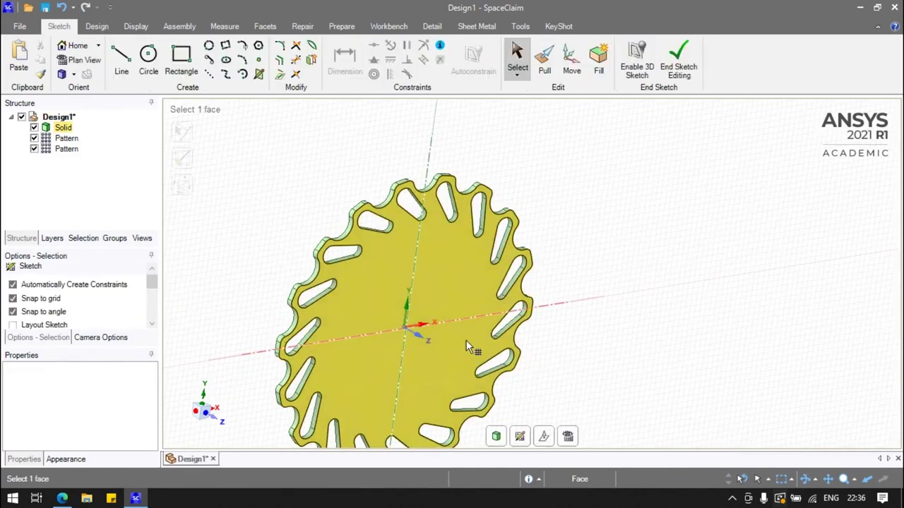
Sketch on the disc face a radial line from the centre and a centre circle.
click(466, 341)
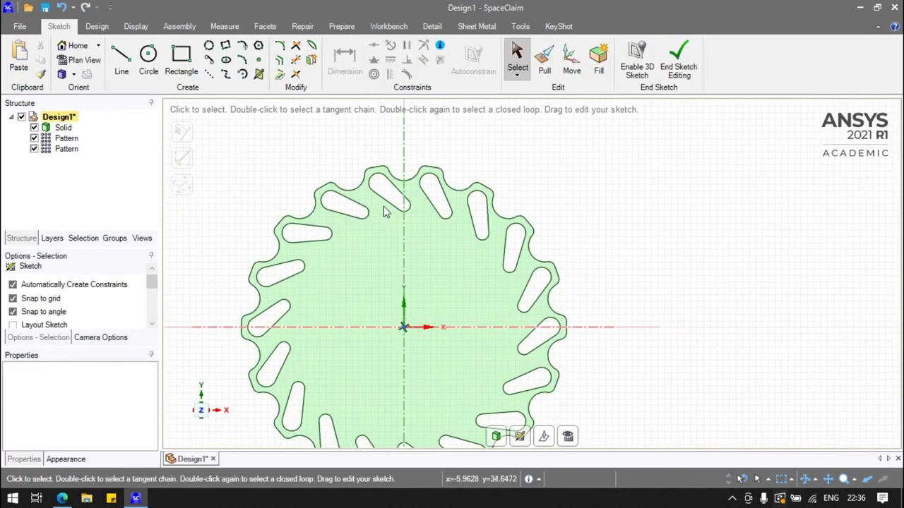
key(l)
click(403, 327)
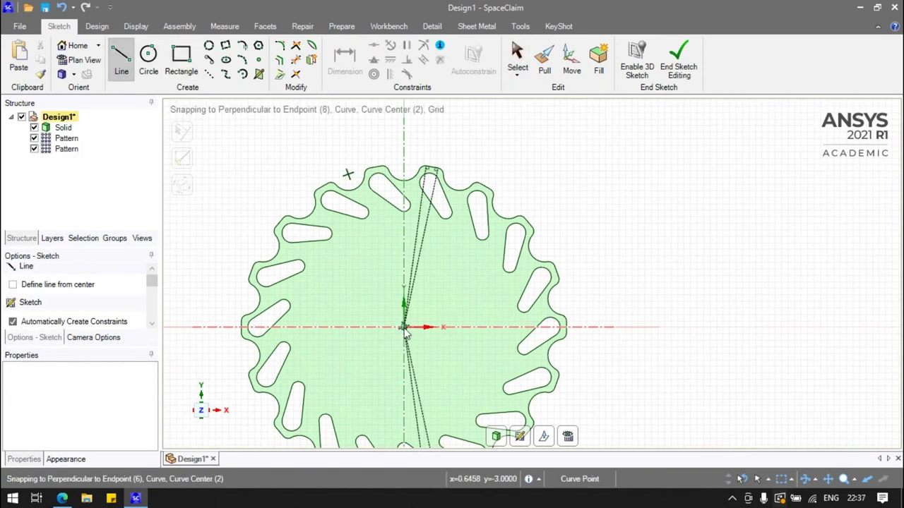
click(378, 182)
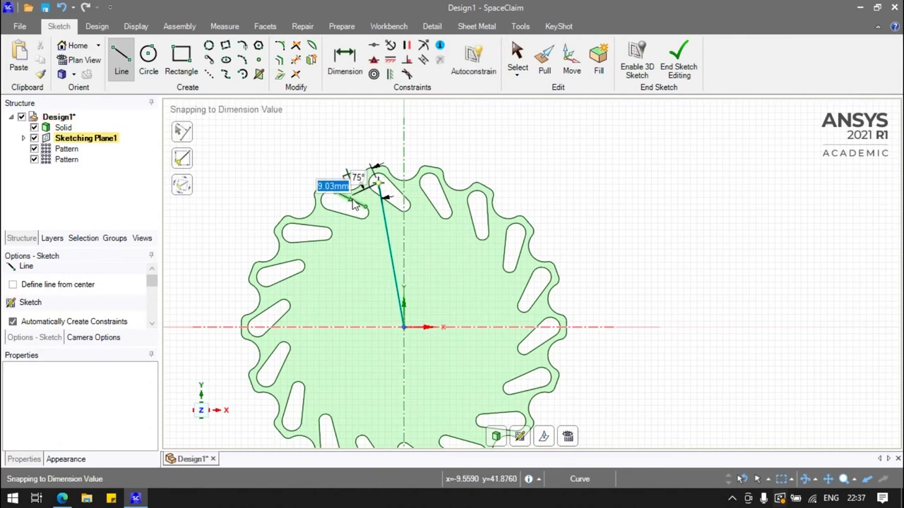
key(Escape)
key(c)
click(403, 327)
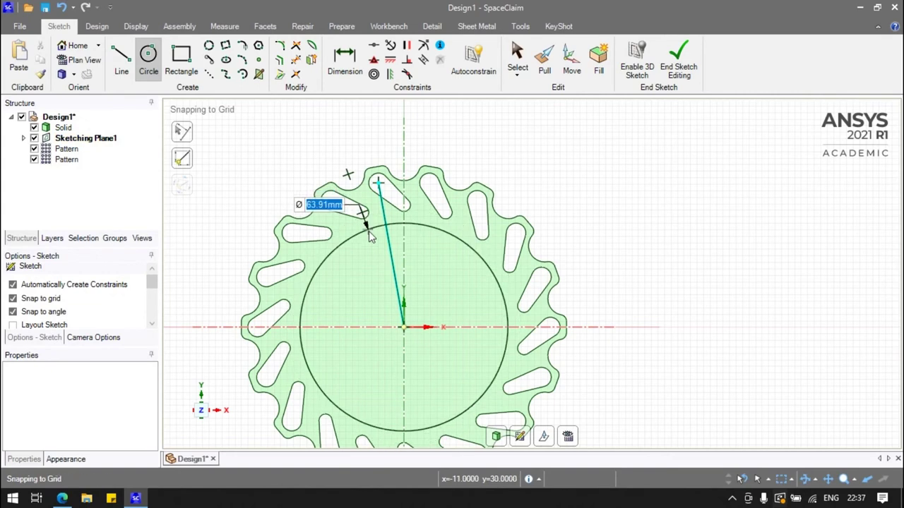
click(370, 228)
Dimension the centre circle Ø70 mm and the radial line at 10°.
click(345, 60)
click(470, 254)
click(603, 182)
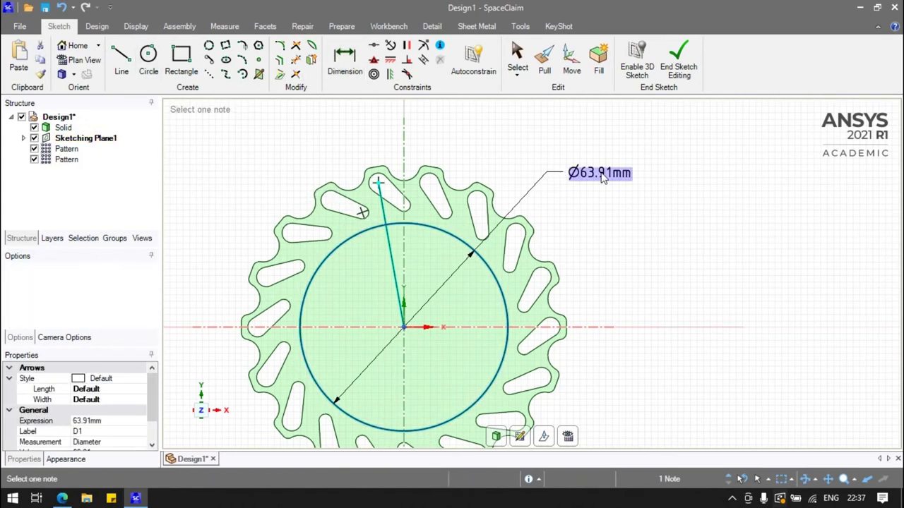
key(Return)
click(380, 197)
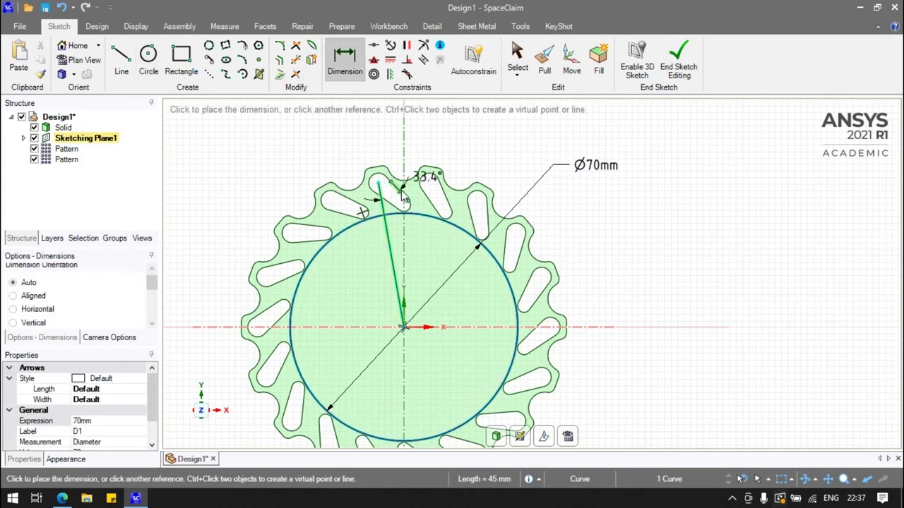
text(10)
click(394, 168)
Draw a small circle beside the disc and dimension it Ø4 mm.
click(149, 56)
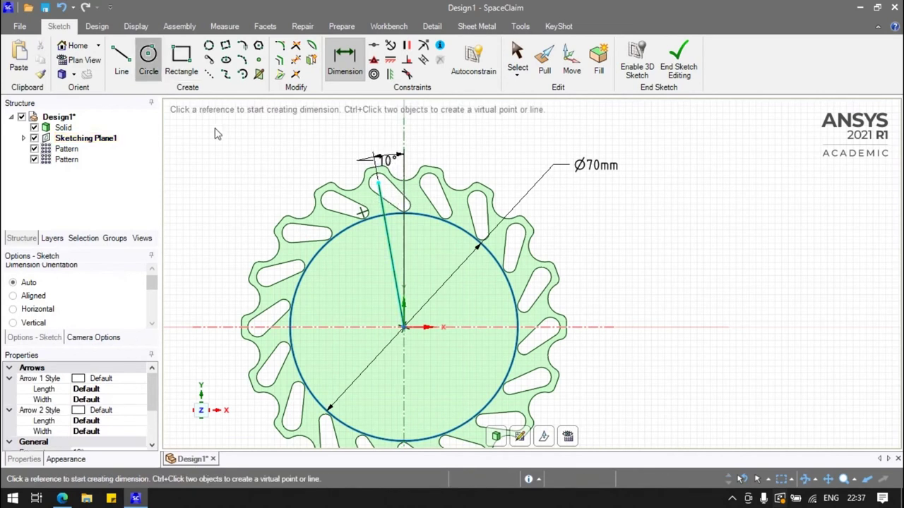
click(231, 151)
click(238, 161)
key(d)
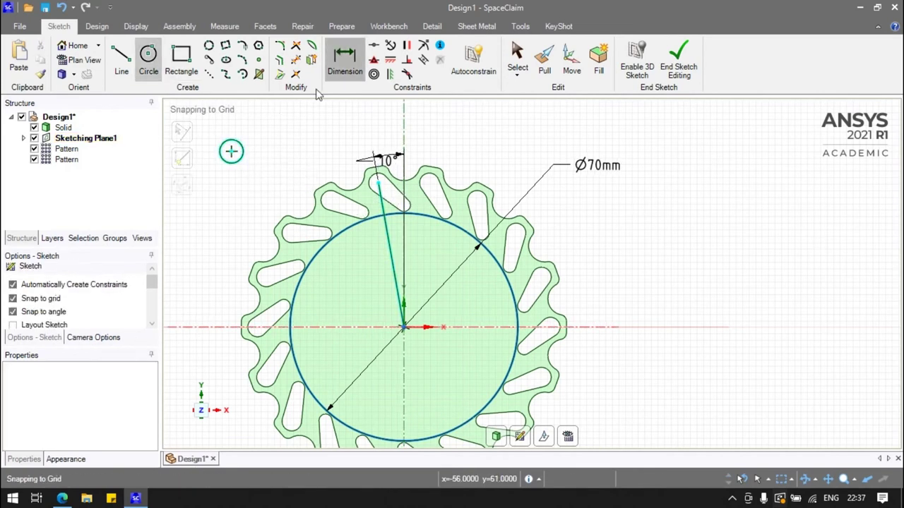
click(245, 150)
click(315, 141)
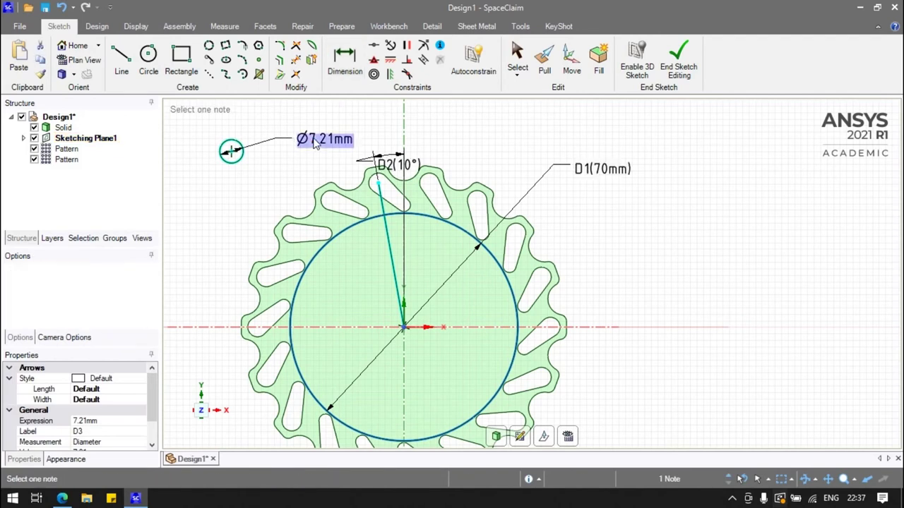
text(Ø4mm)
key(Return)
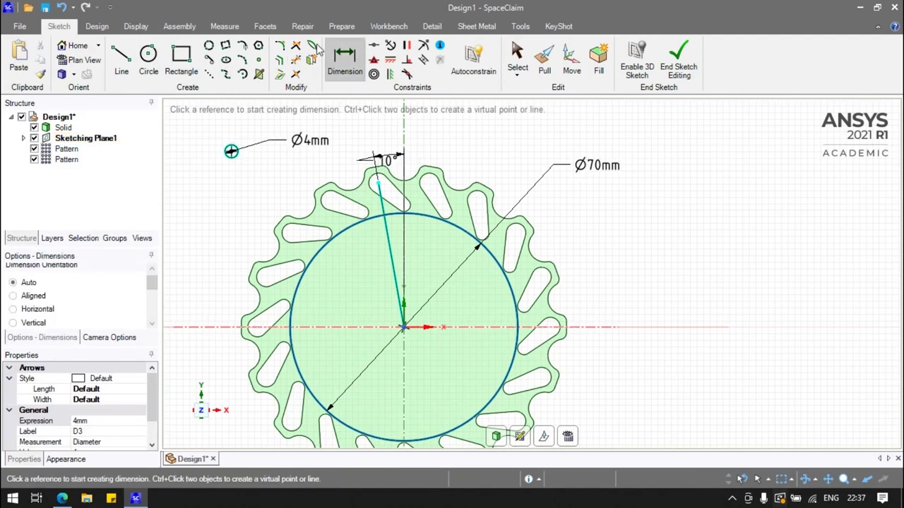
Make the small circle coincident with the line–circle intersection and resize it to Ø5 mm.
click(374, 47)
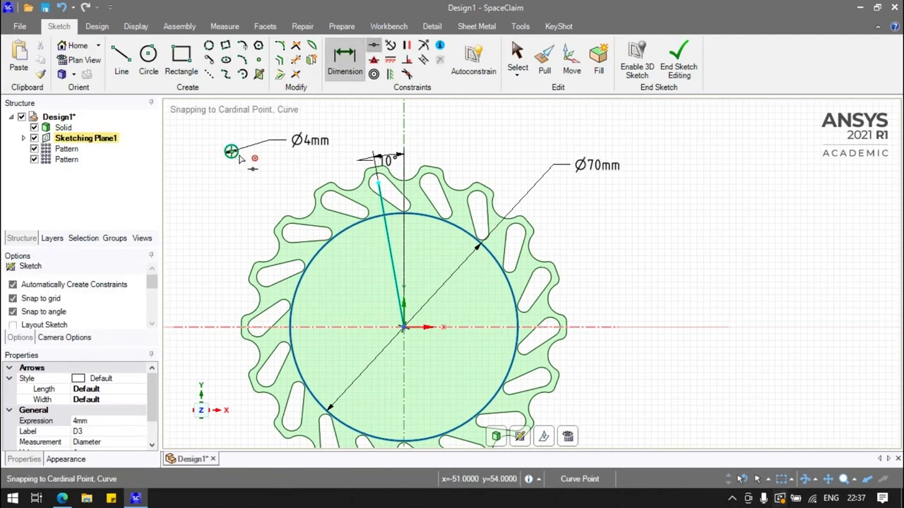
click(380, 192)
click(383, 215)
scroll(391, 219, up, 3)
scroll(393, 212, down, 3)
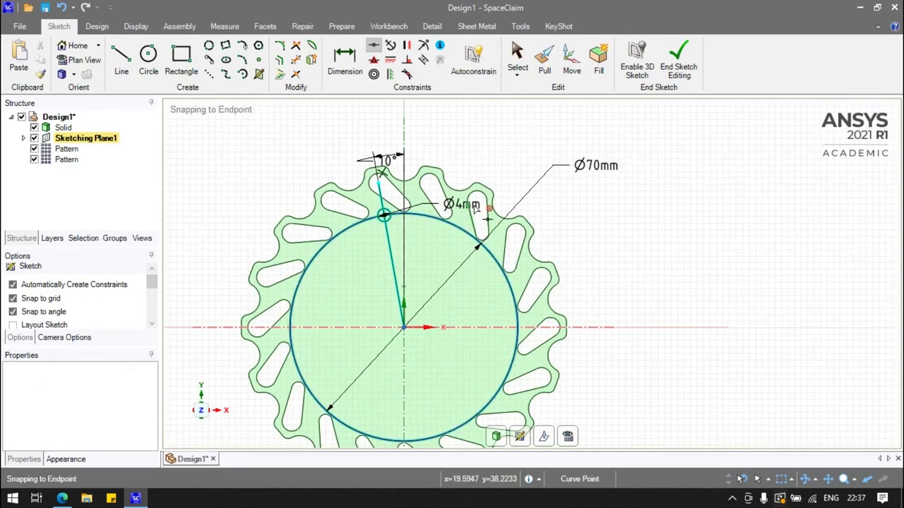
click(517, 60)
click(474, 202)
text(5)
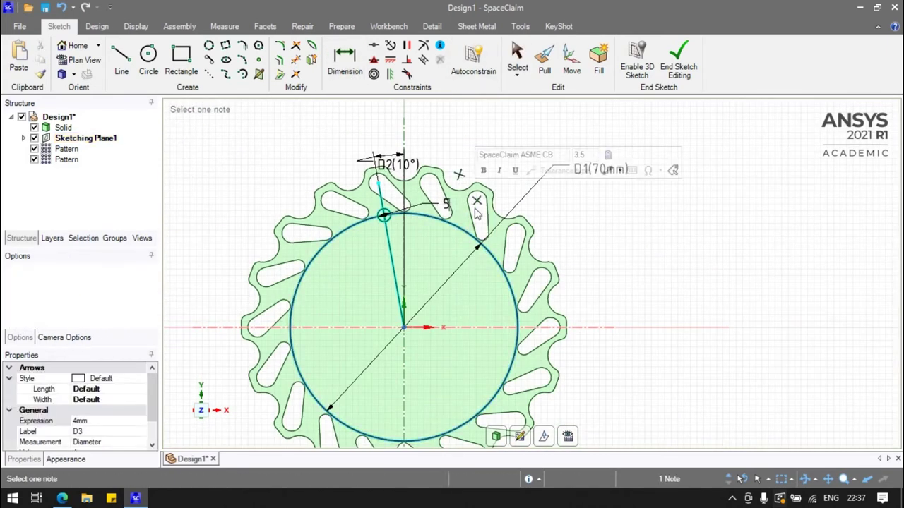
key(Return)
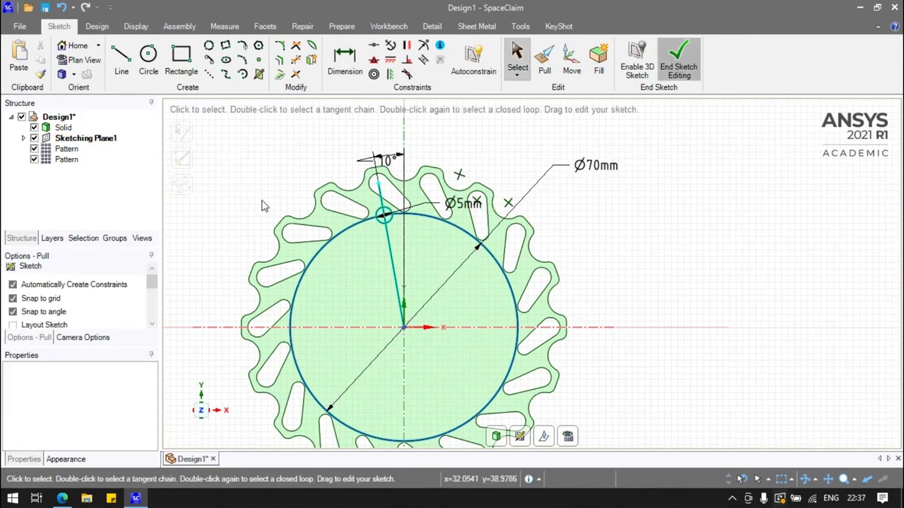
Pull the Ø5 mm circle face through the disc to cut a hole.
key(p)
scroll(375, 213, up, 2)
scroll(377, 217, up, 4)
click(379, 219)
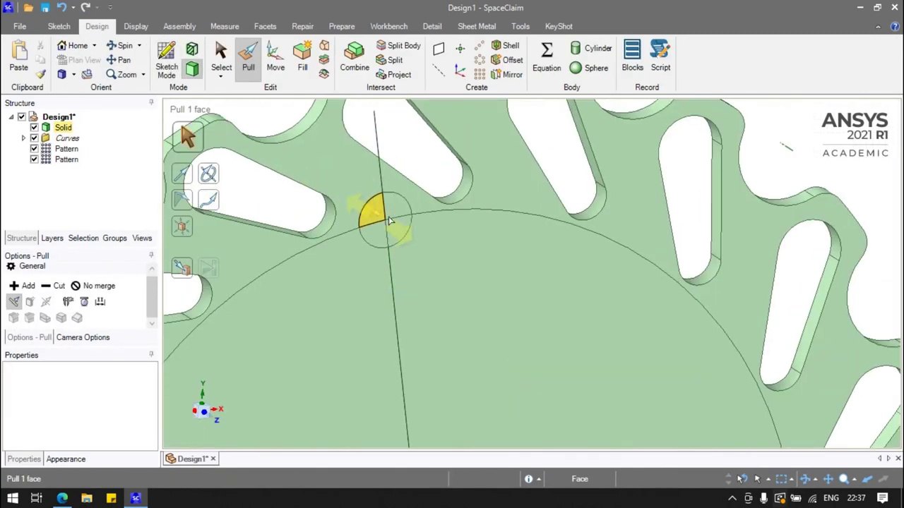
click(379, 219)
drag(379, 217, 425, 146)
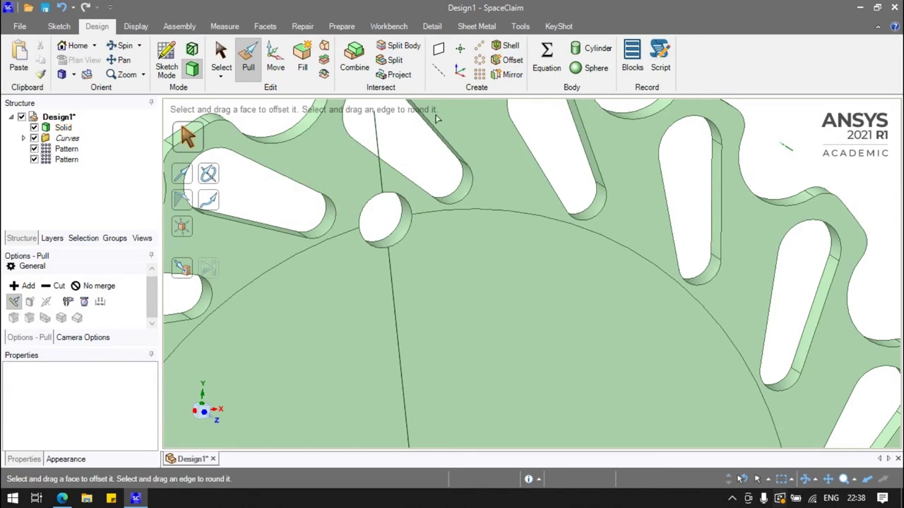
Pattern the hole 18 times around the disc's centre Z axis.
click(479, 74)
key(z)
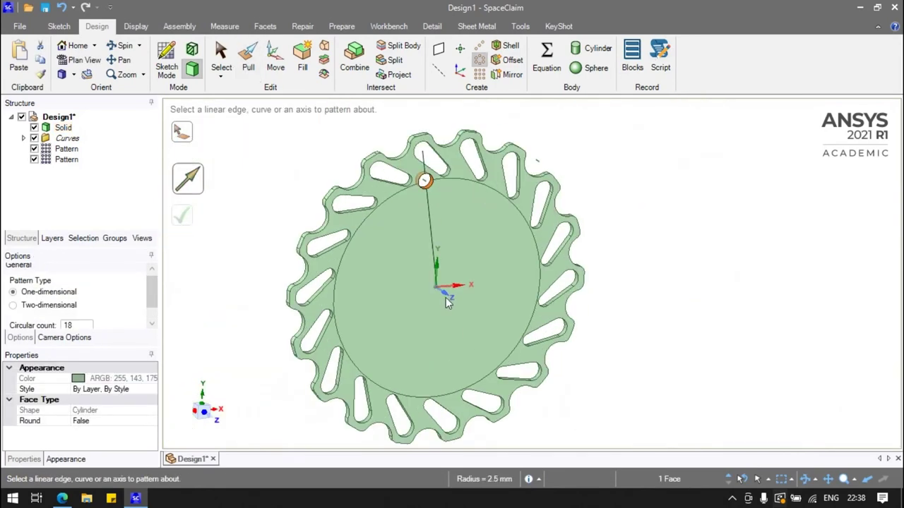
click(444, 300)
key(Return)
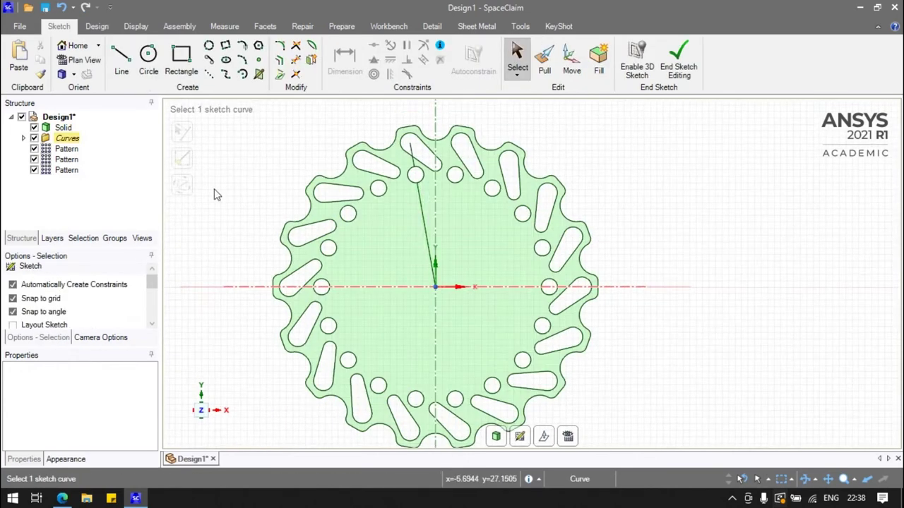
Delete the old guide-line curves and draw two concentric circles at the disc centre.
right_click(67, 138)
click(99, 165)
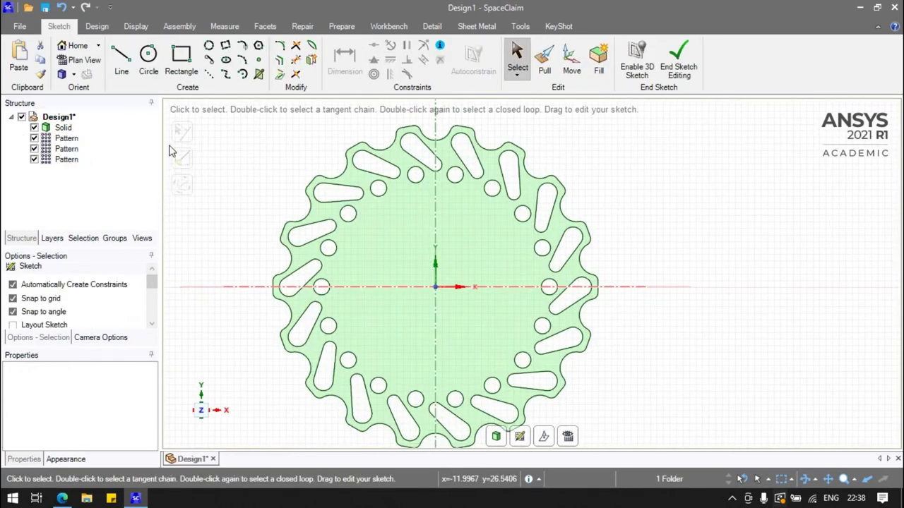
click(149, 57)
click(434, 286)
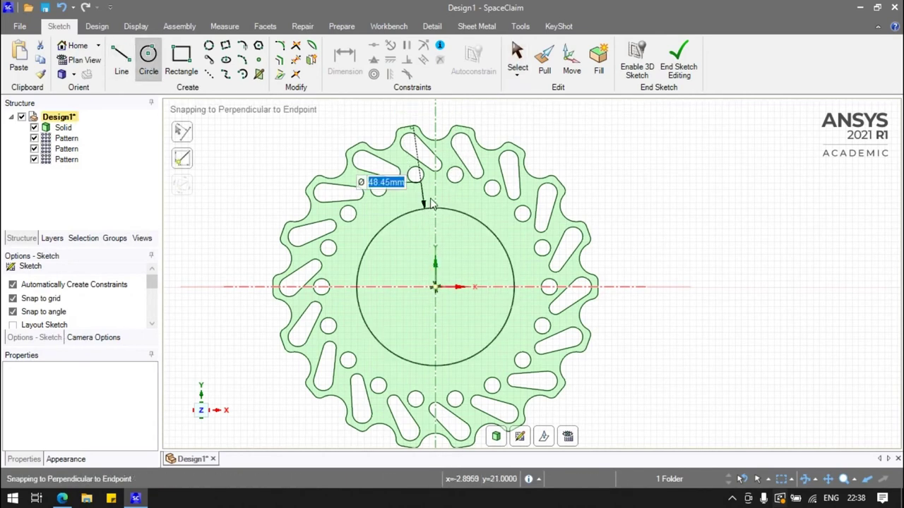
click(434, 189)
click(435, 288)
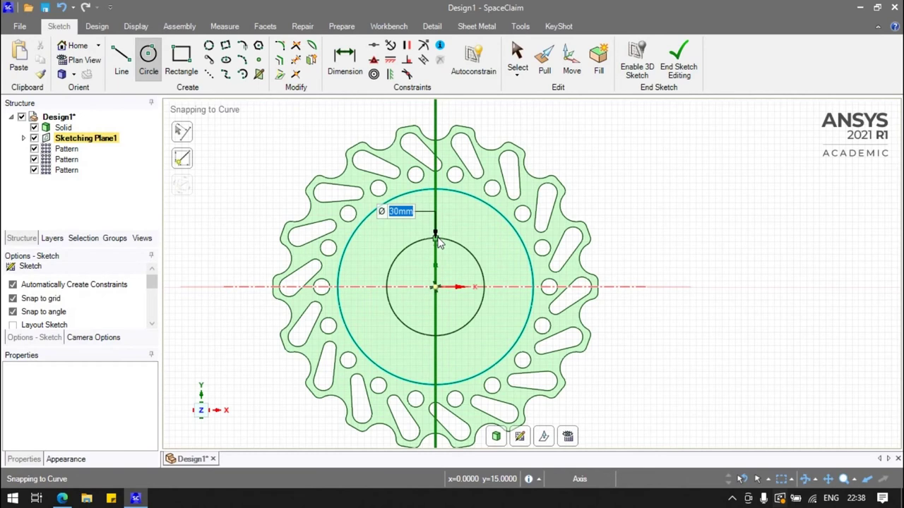
click(436, 238)
Dimension the outer circle Ø60 mm and the inner circle Ø30 mm.
key(d)
click(435, 189)
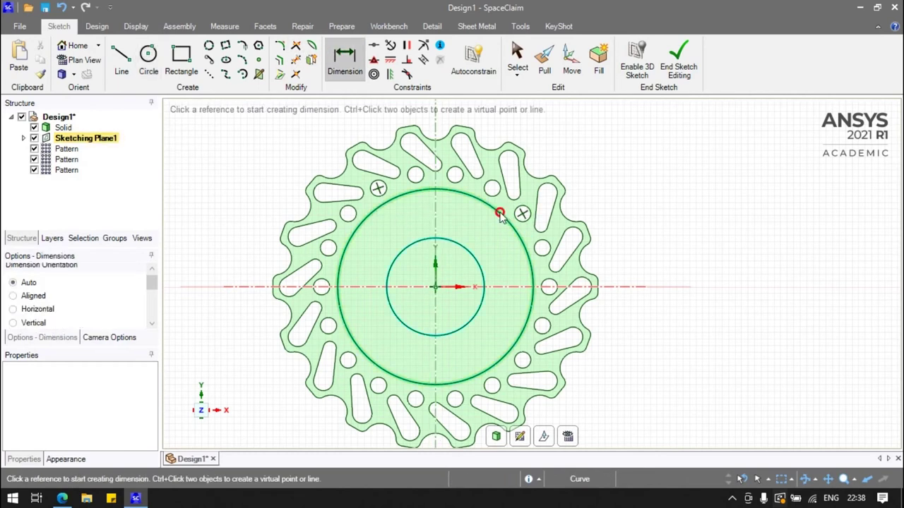
click(595, 158)
key(Return)
click(484, 269)
click(623, 207)
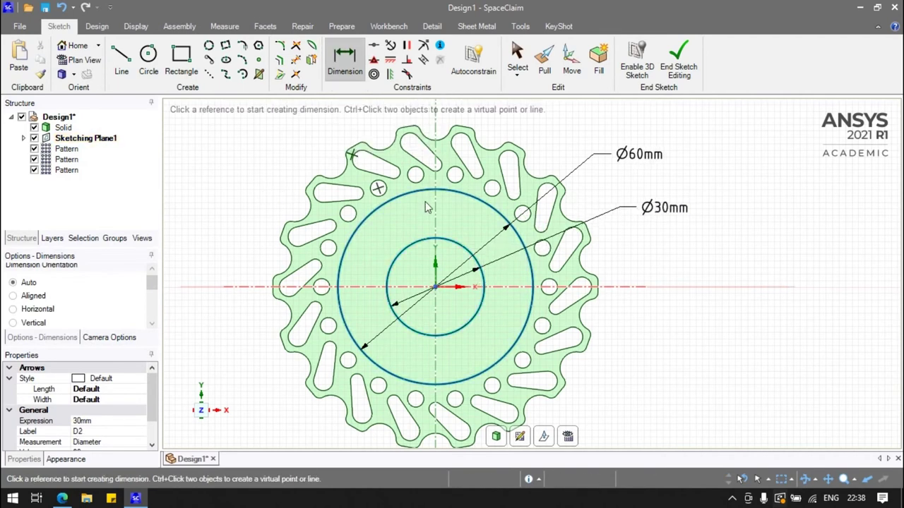
Draw a vertical line from the disc centre toward the rim, plus a slanted line.
key(l)
click(435, 286)
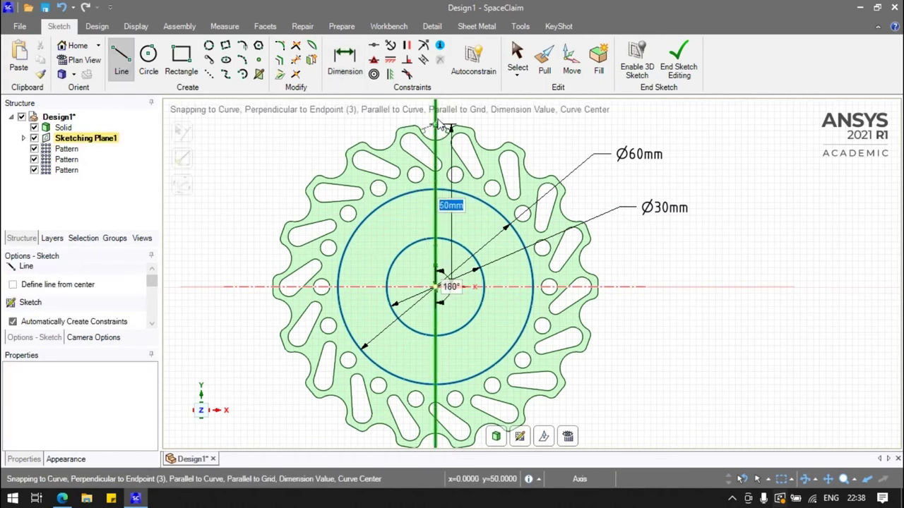
click(436, 113)
key(Escape)
click(121, 60)
click(434, 288)
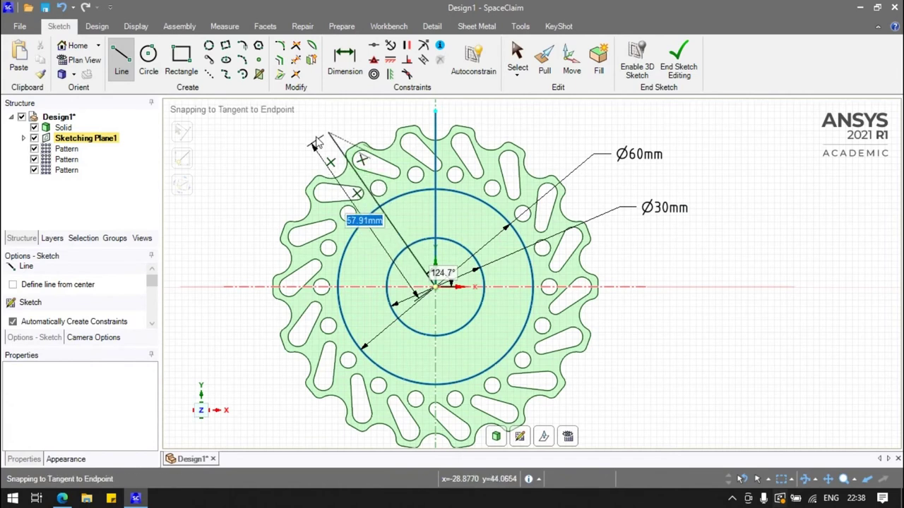
Dimension the slanted line 40° from the vertical line.
click(341, 62)
click(396, 240)
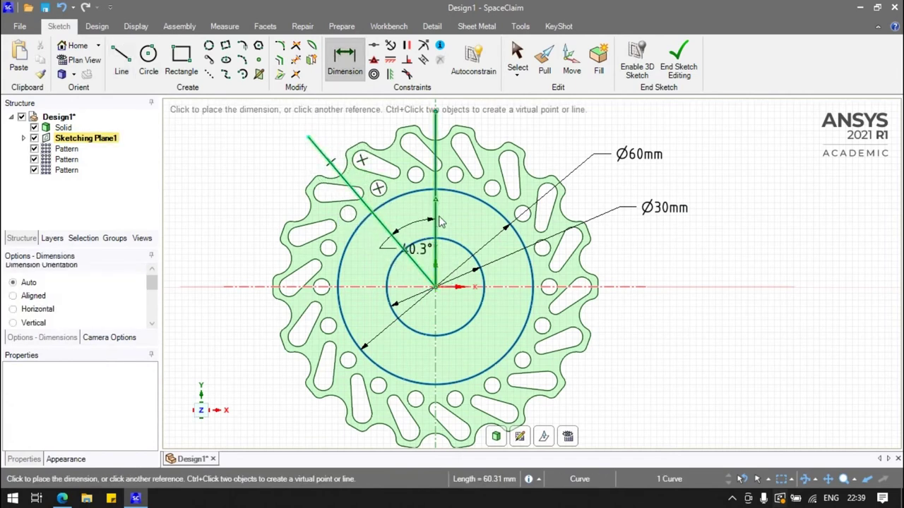
scroll(403, 200, down, 3)
scroll(403, 200, up, 3)
click(401, 189)
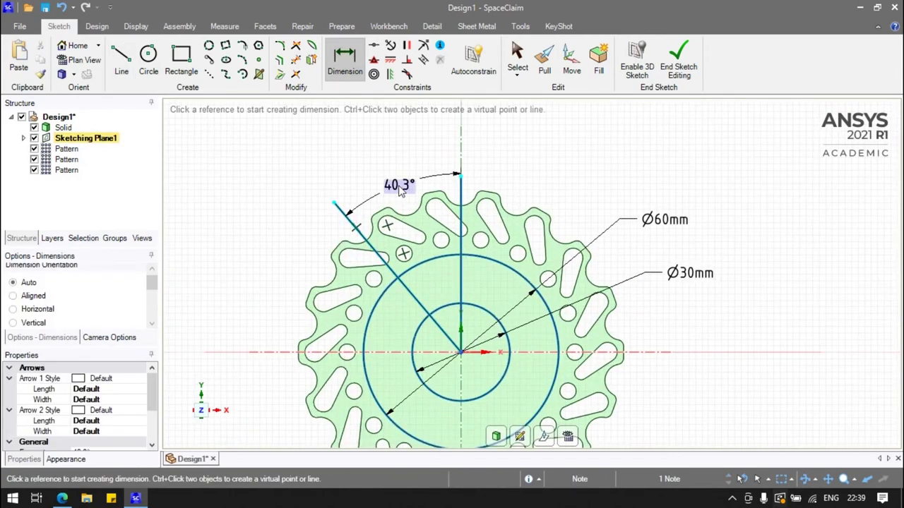
text(40)
key(Return)
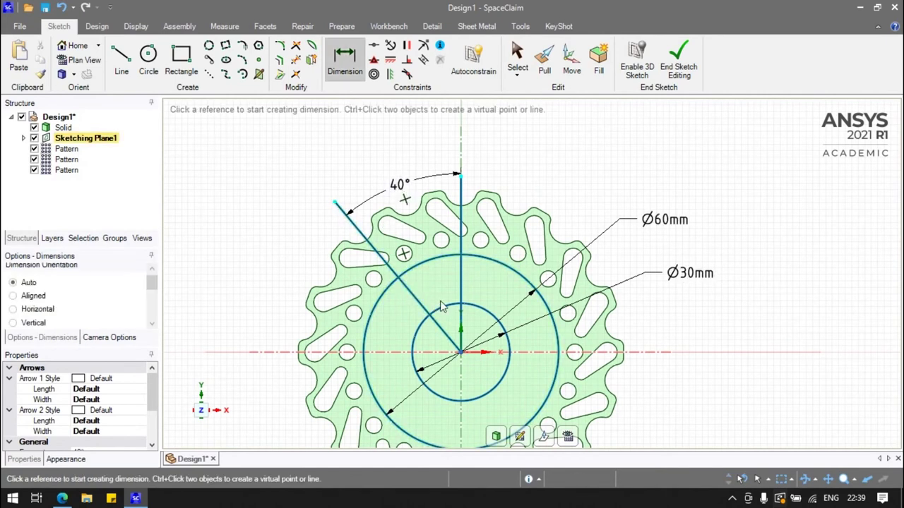
Draw a second slanted line from the disc centre toward the rim.
click(150, 62)
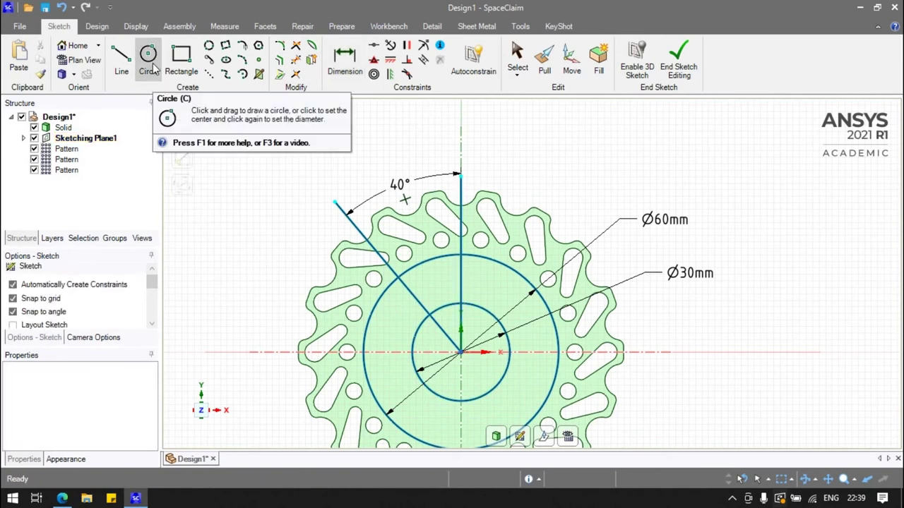
click(121, 58)
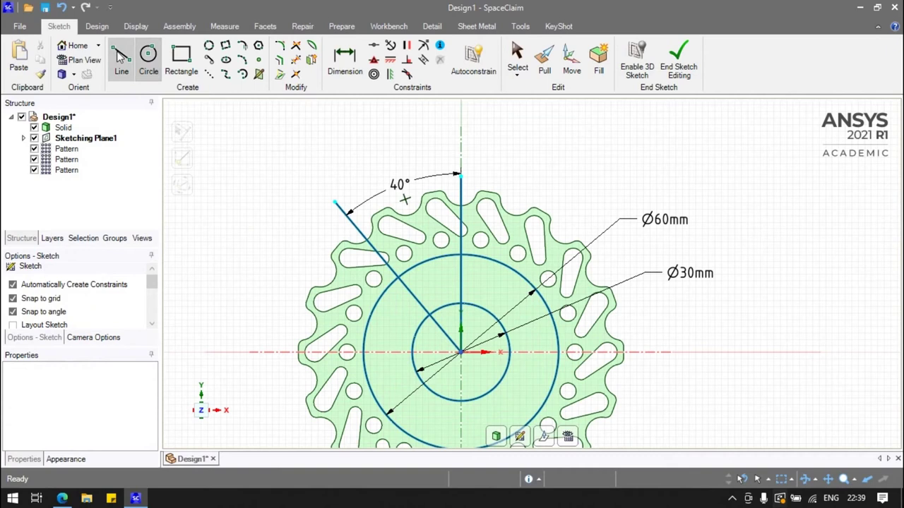
click(460, 351)
click(352, 164)
Add a 30° angle to the new line, then undo the conflicting dimension.
click(344, 60)
click(406, 258)
click(416, 155)
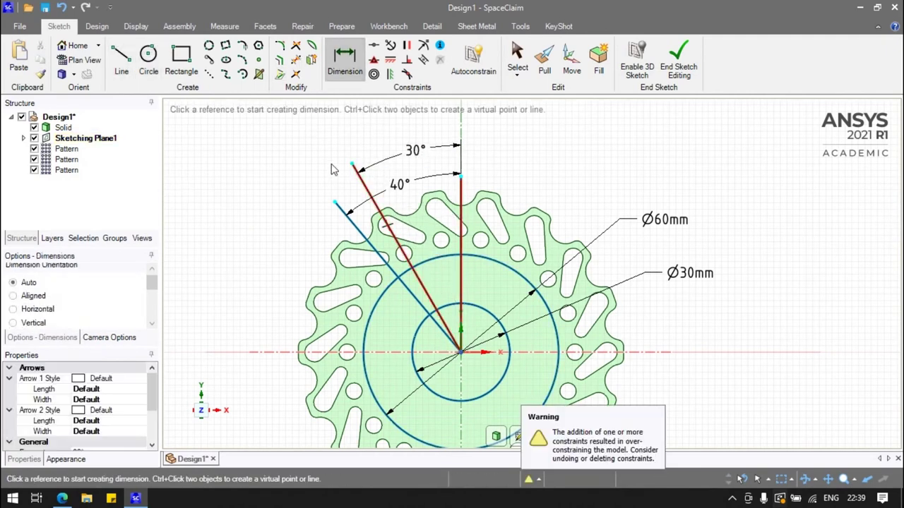
right_click(393, 161)
key(Escape)
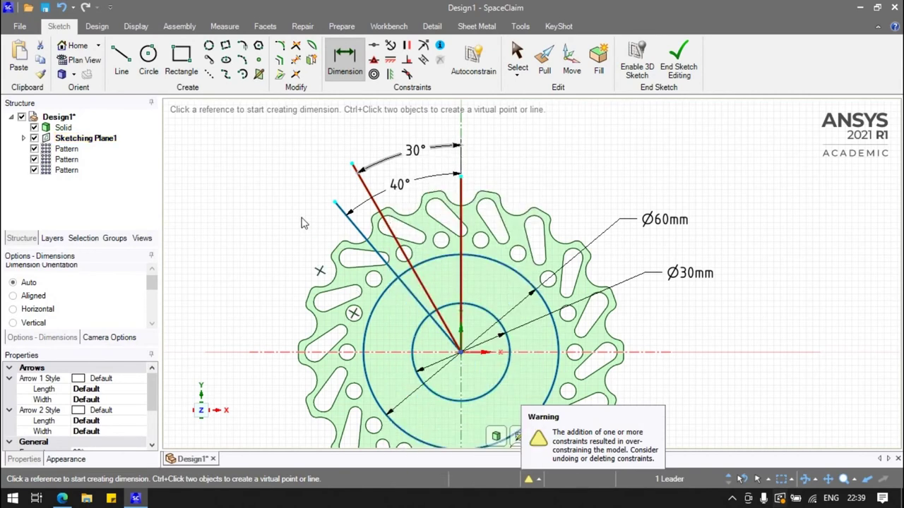
key(ctrl+z)
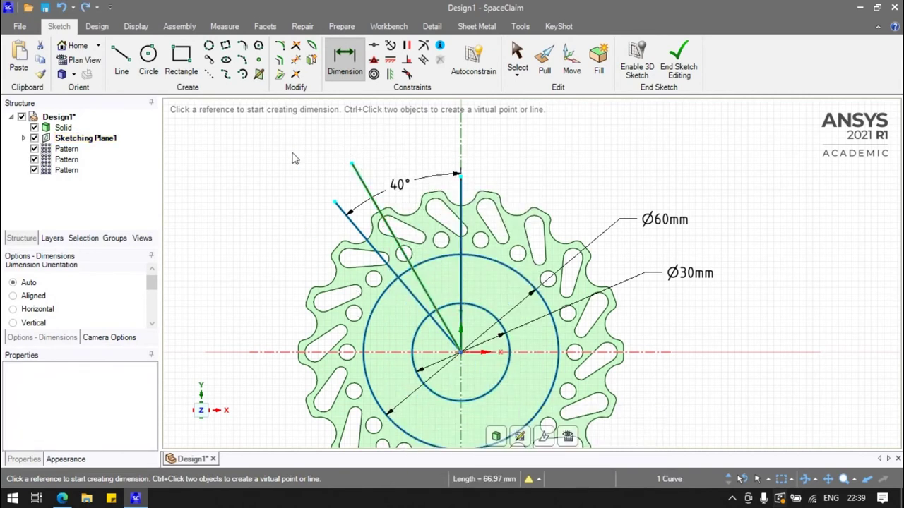
Try a 10° angle between the two slanted lines and undo it as over-constraining.
click(412, 277)
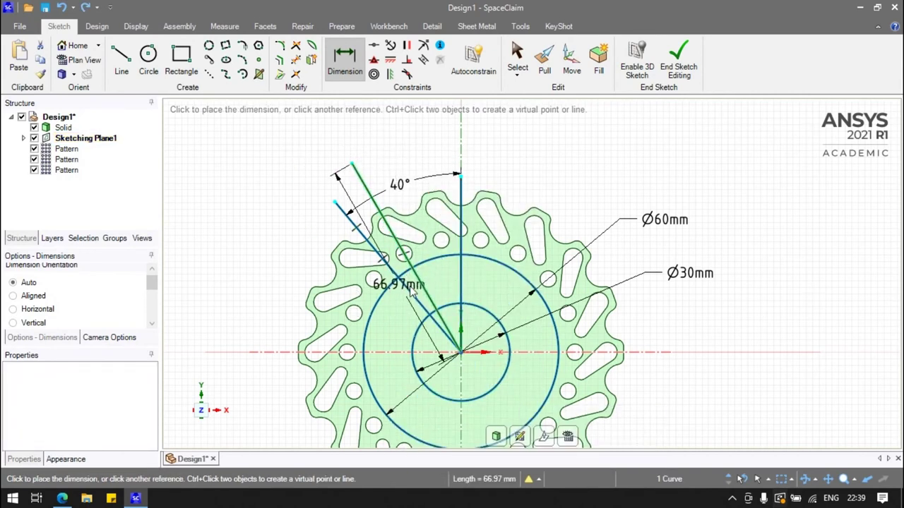
click(340, 213)
click(281, 201)
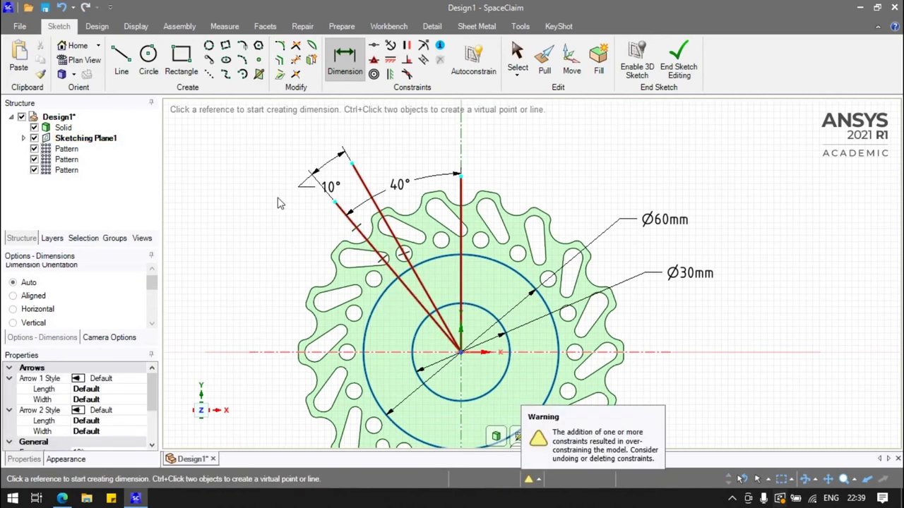
key(ctrl+z)
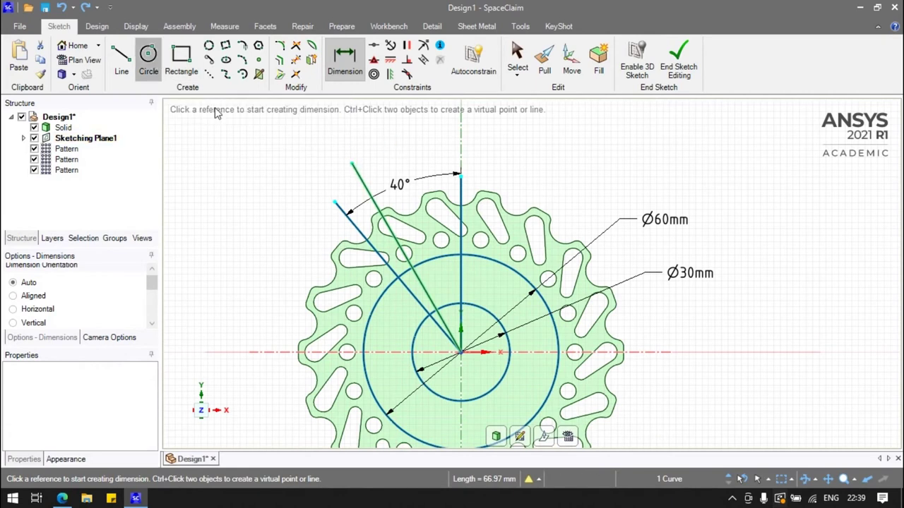
click(149, 60)
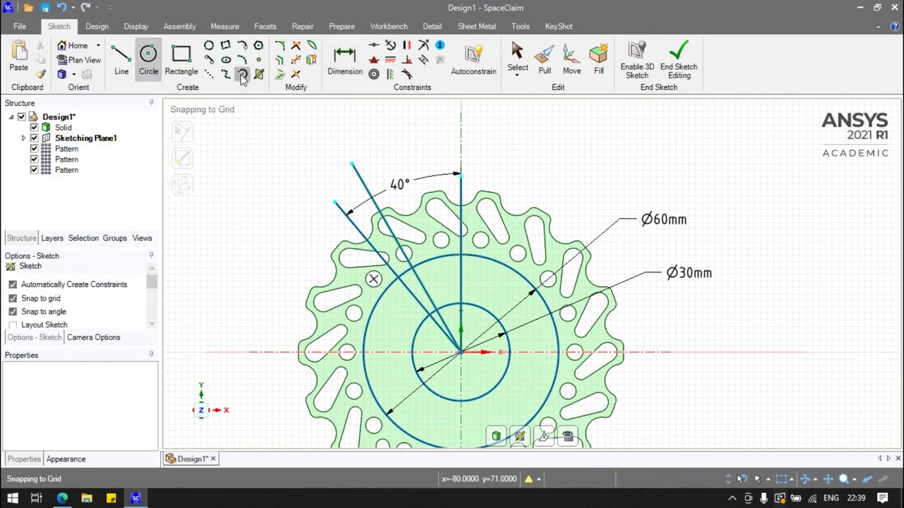
Draw a three-point arc from the large circle toward the small circle.
click(243, 64)
scroll(421, 315, up, 5)
click(368, 228)
click(463, 305)
click(417, 244)
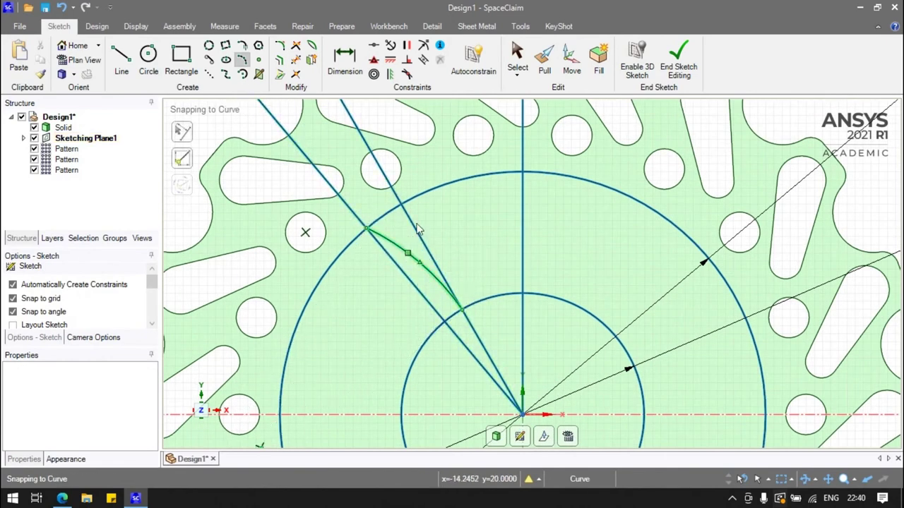
click(523, 172)
click(523, 292)
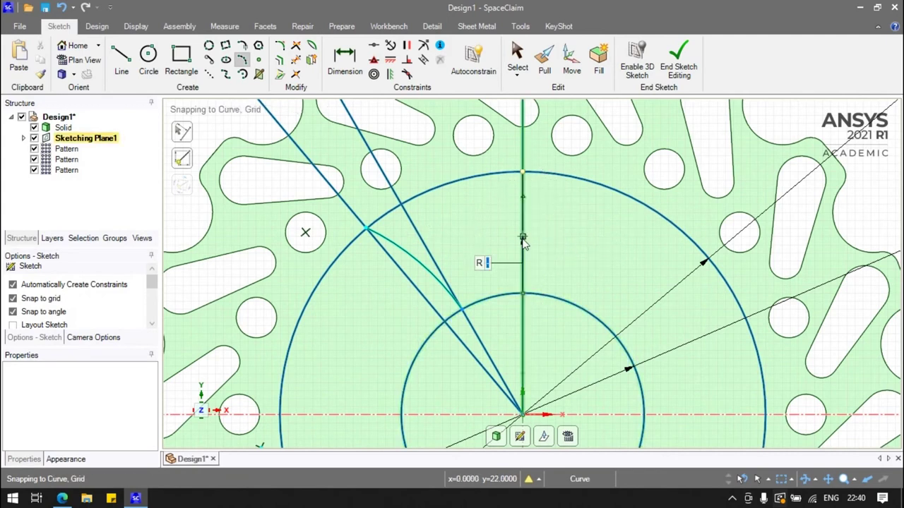
Draw a line from the centre and dimension it 10° from vertical.
key(l)
scroll(518, 311, down, 3)
click(518, 379)
scroll(529, 226, up, 3)
scroll(494, 156, down, 3)
click(484, 123)
click(345, 60)
click(509, 152)
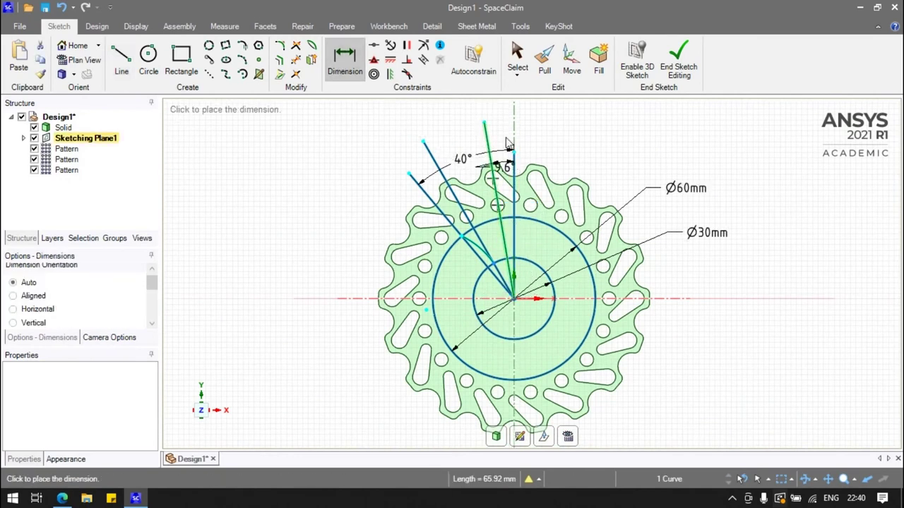
click(501, 140)
key(Escape)
key(d)
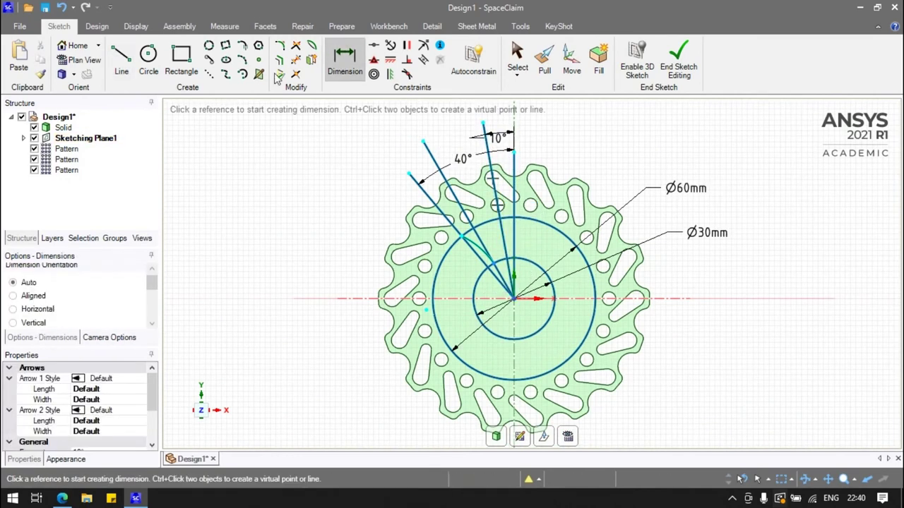
Draw a tangent arc ending at the top of the inner circle.
click(242, 61)
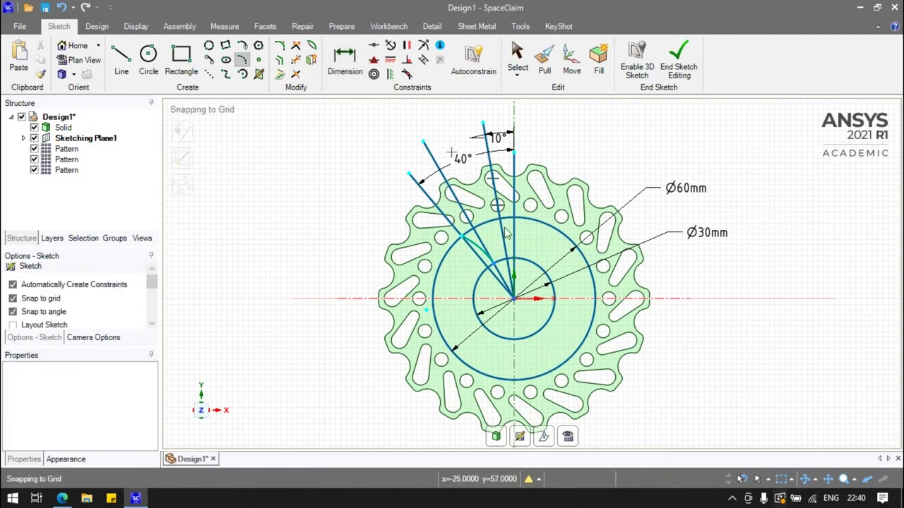
scroll(521, 247, up, 3)
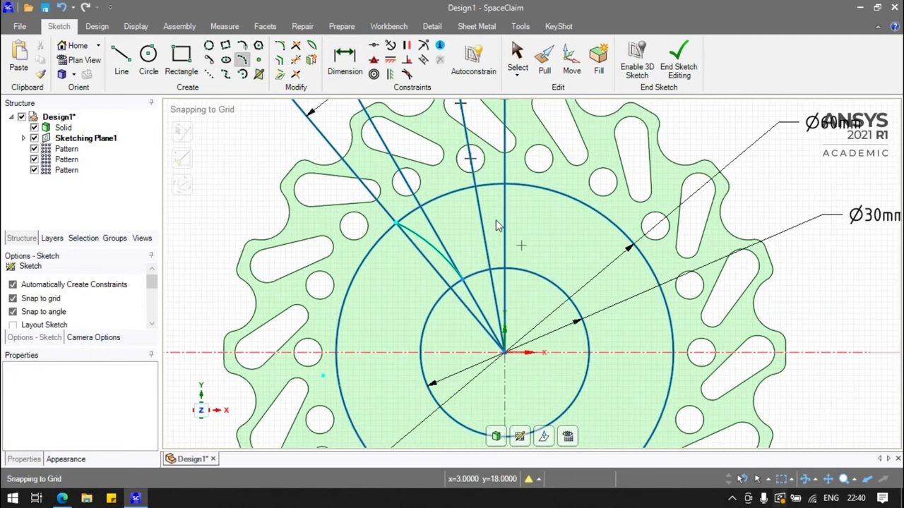
click(504, 268)
Dimension both arcs to a 30 mm radius.
click(355, 64)
click(428, 247)
click(694, 127)
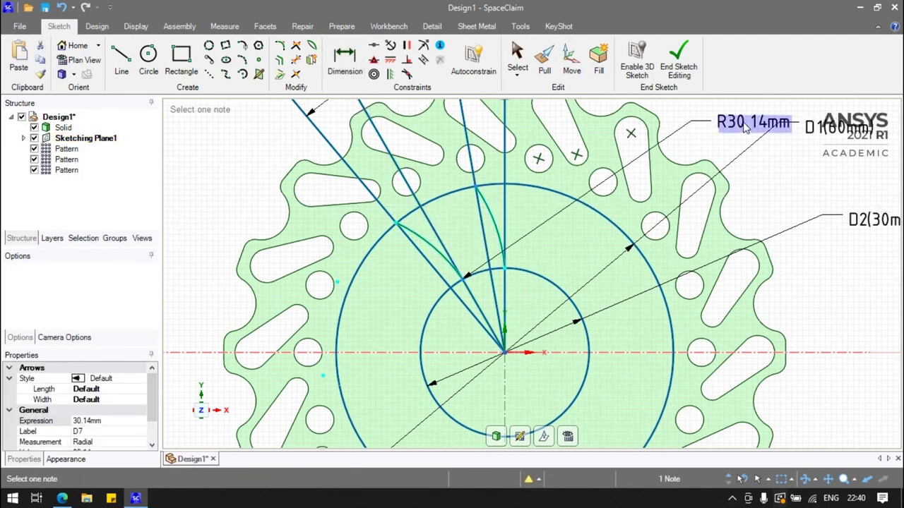
text(30)
key(Return)
click(498, 226)
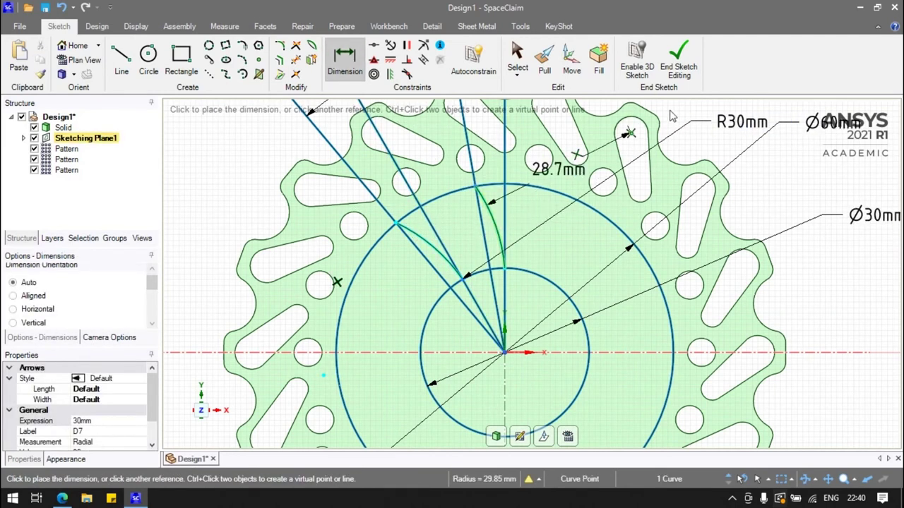
click(738, 141)
text(30)
key(Return)
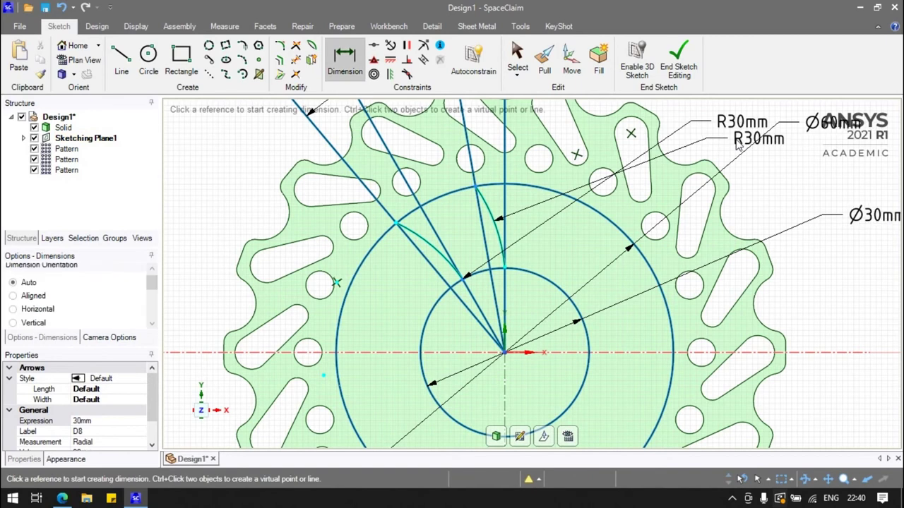
scroll(498, 272, up, 2)
Make the arc end coincident with the angled line.
scroll(494, 261, up, 2)
scroll(480, 249, up, 1)
click(374, 47)
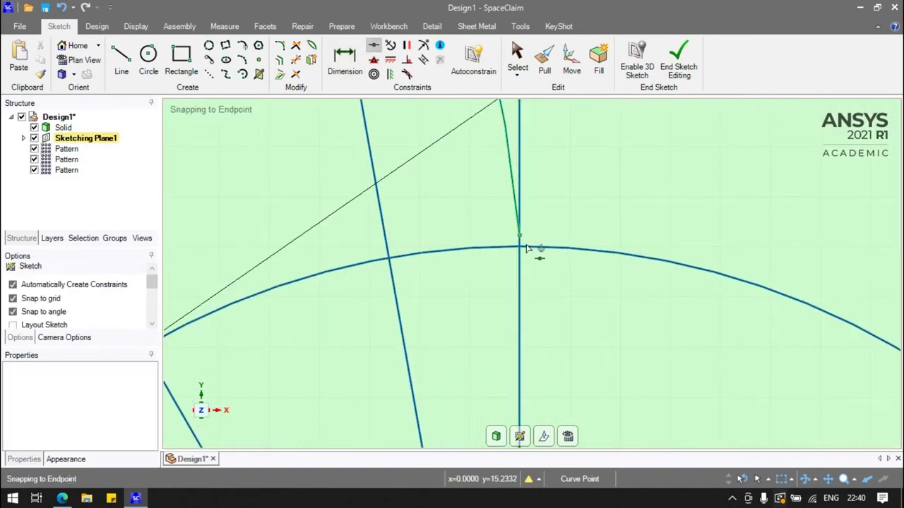
click(531, 238)
scroll(444, 258, down, 3)
scroll(446, 262, up, 3)
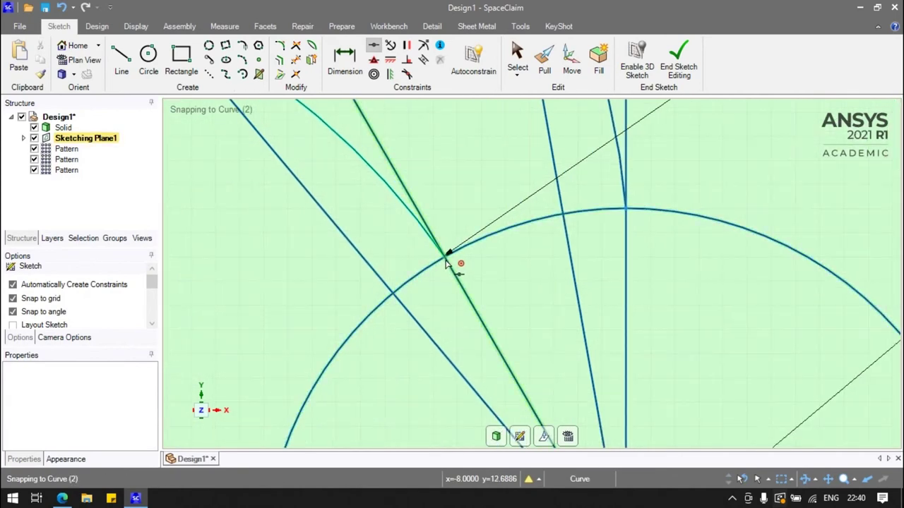
click(458, 253)
scroll(415, 223, down, 3)
scroll(360, 162, down, 2)
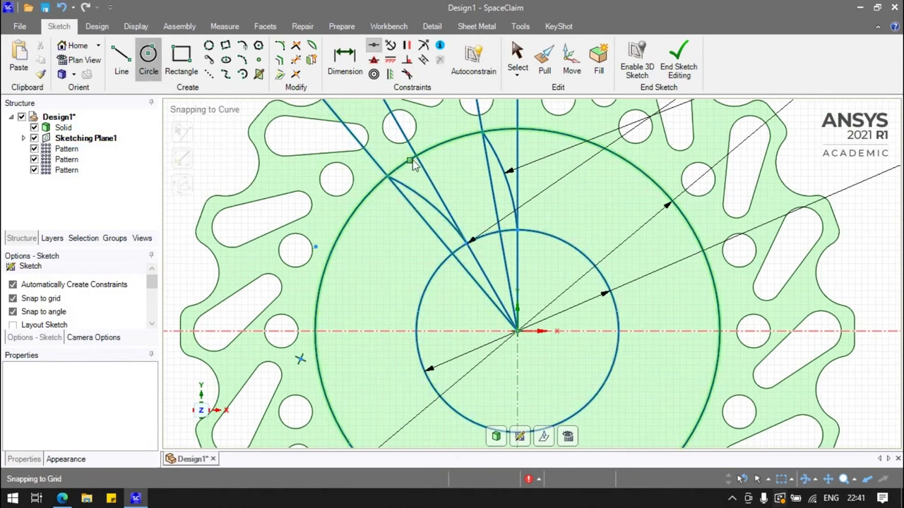
scroll(417, 173, up, 3)
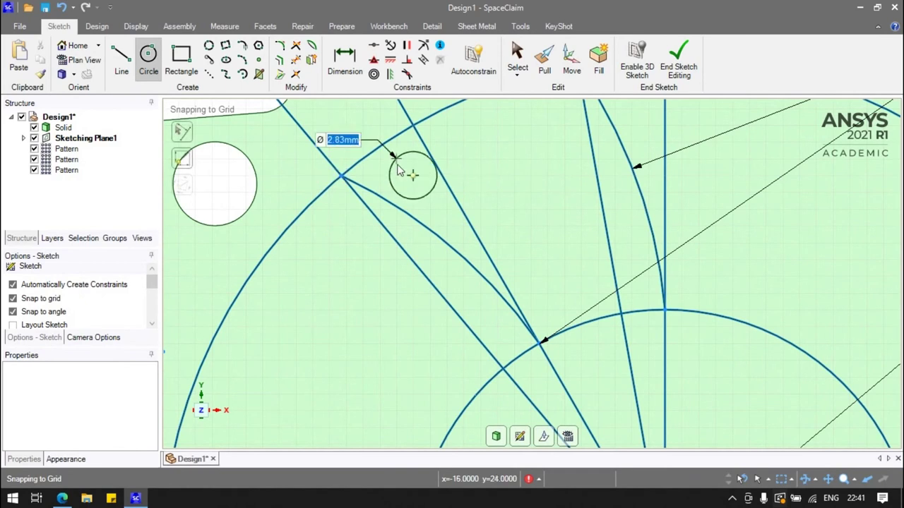
scroll(422, 174, down, 3)
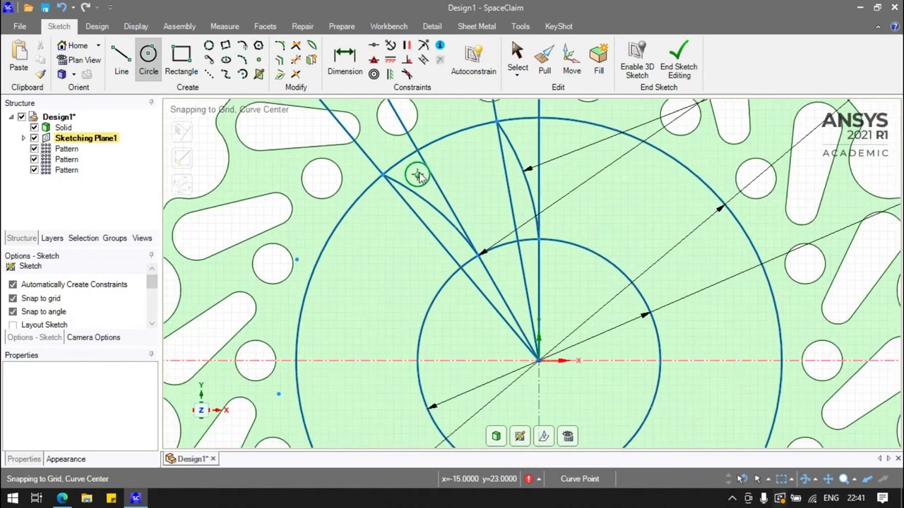
scroll(460, 179, up, 2)
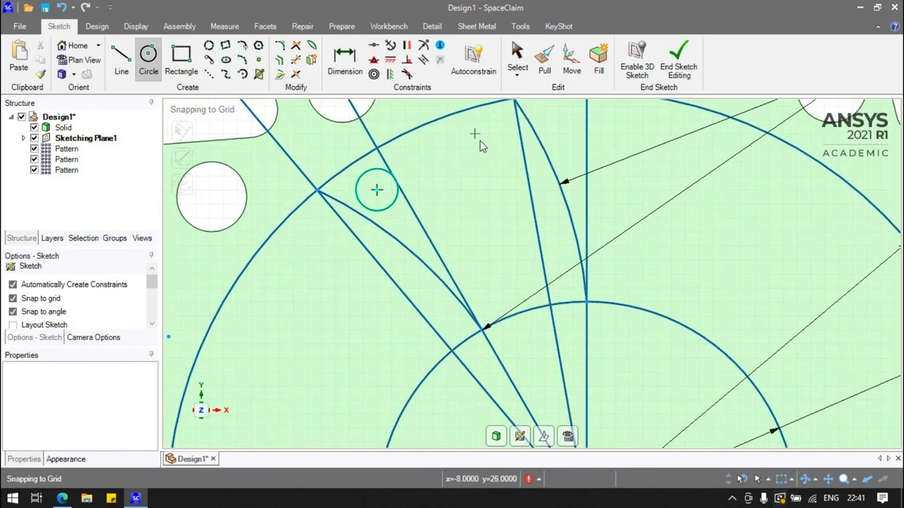
Place four equal small circles and dimension one Ø3 mm.
click(474, 134)
click(480, 210)
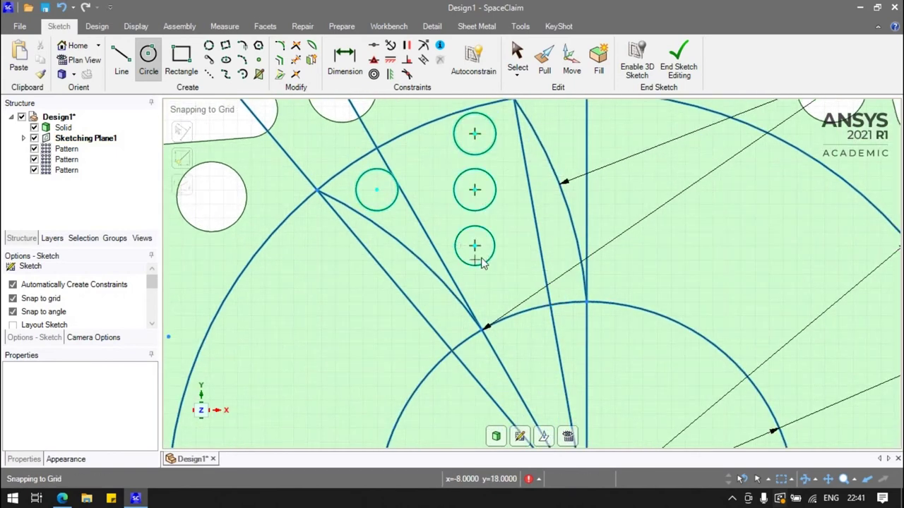
click(486, 263)
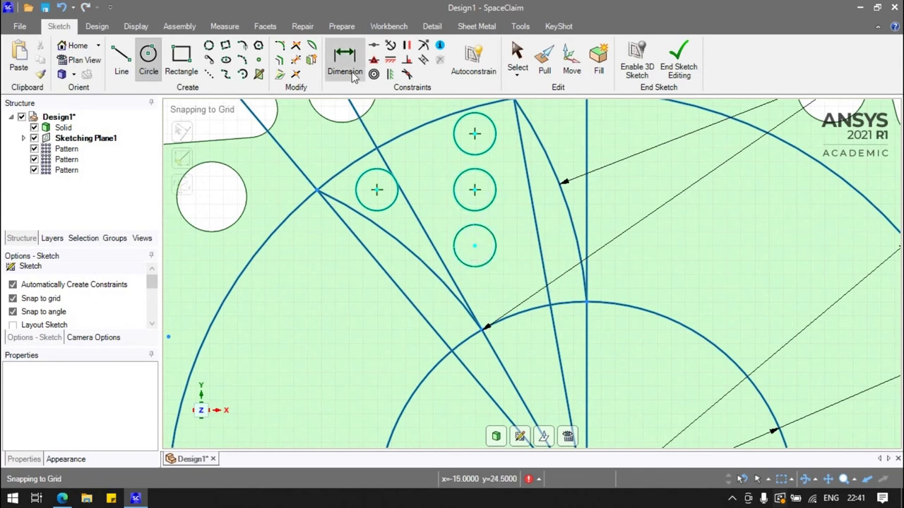
key(d)
scroll(433, 205, down, 3)
click(319, 164)
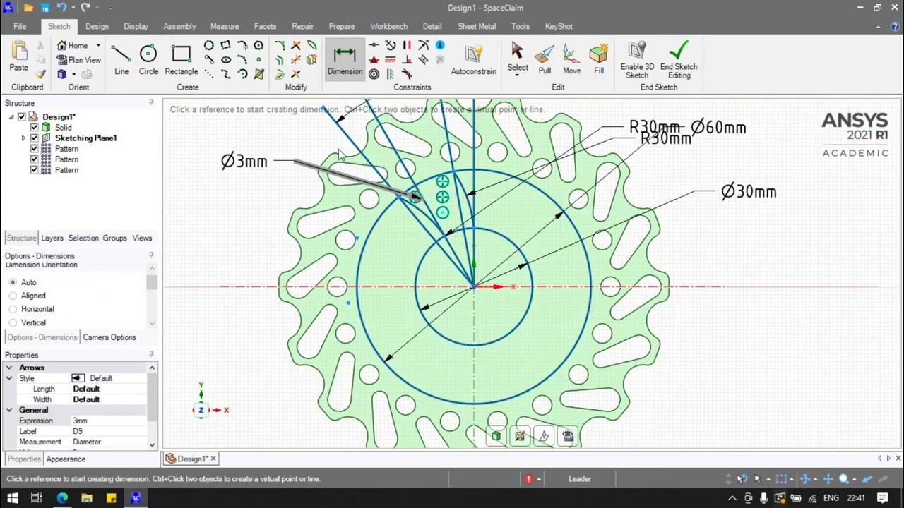
scroll(456, 215, up, 1)
key(Escape)
scroll(411, 173, up, 3)
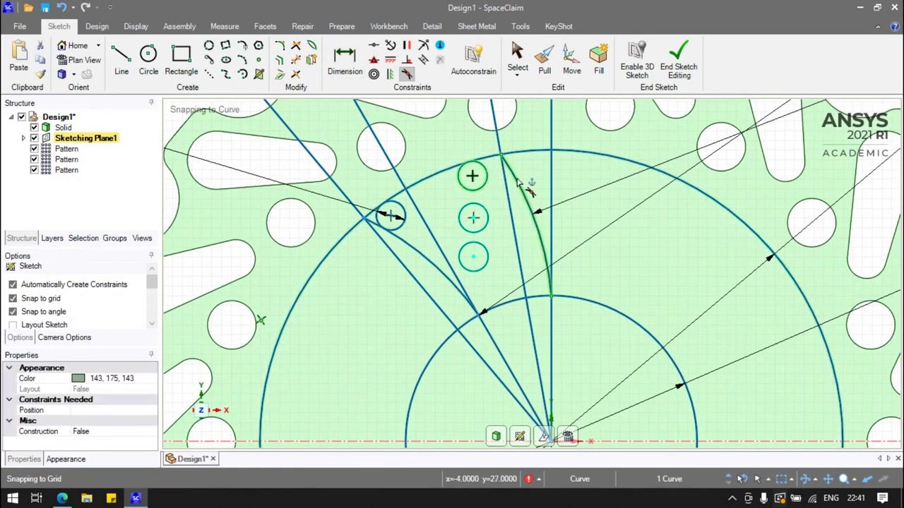
Drag the small circles tangent to the angled lines and arcs.
drag(487, 218, 510, 201)
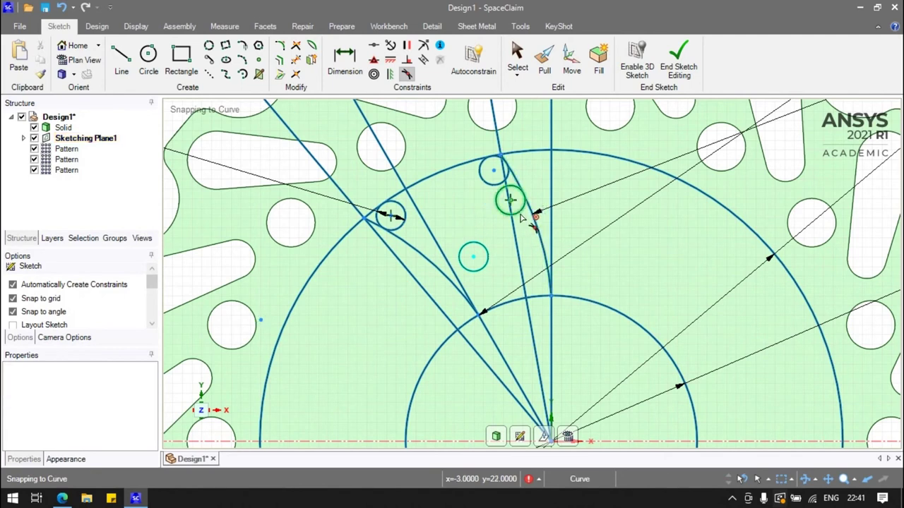
drag(534, 300, 534, 296)
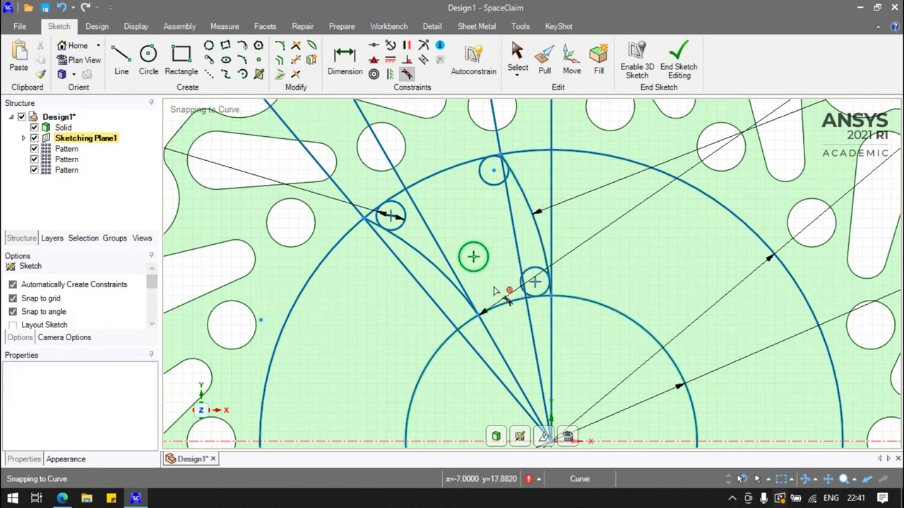
drag(483, 263, 499, 300)
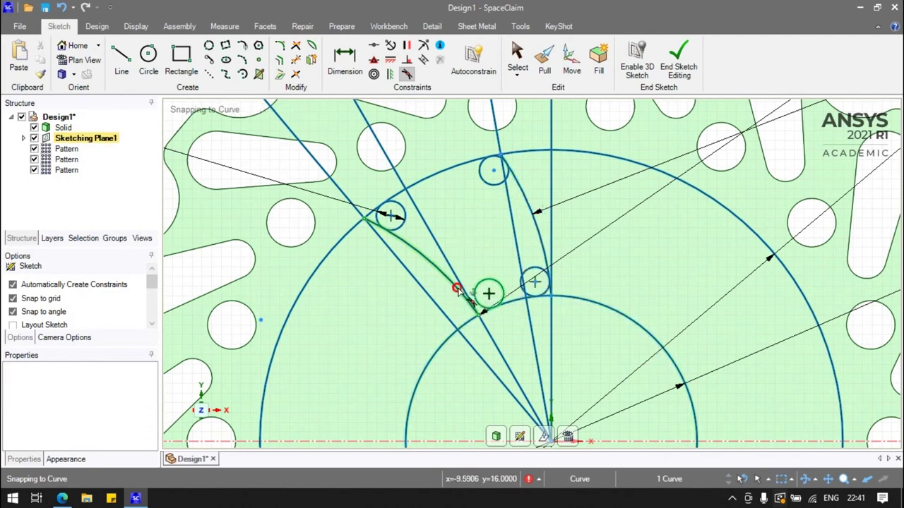
scroll(519, 244, down, 3)
Change the small-circle diameter dimension to 5 mm.
click(517, 57)
click(276, 191)
text(5)
key(Return)
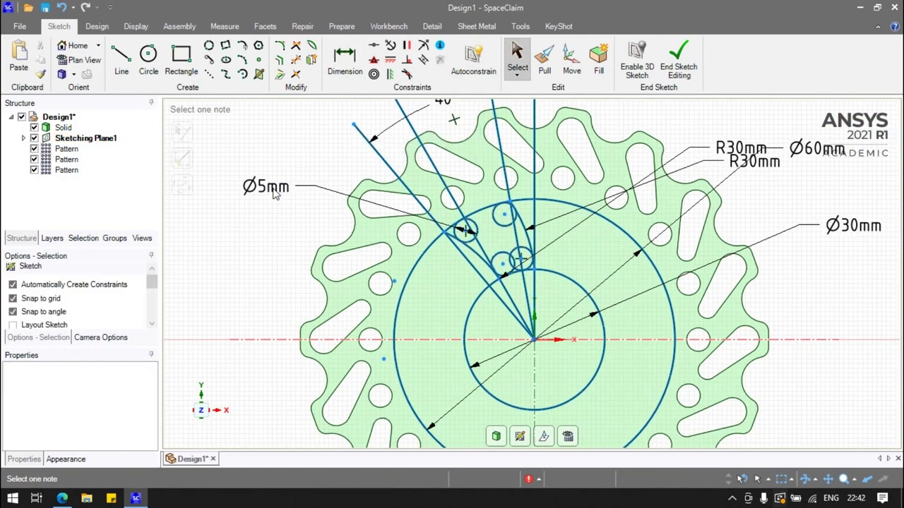
Exit sketch editing and begin selecting the window's circle and region faces.
click(680, 80)
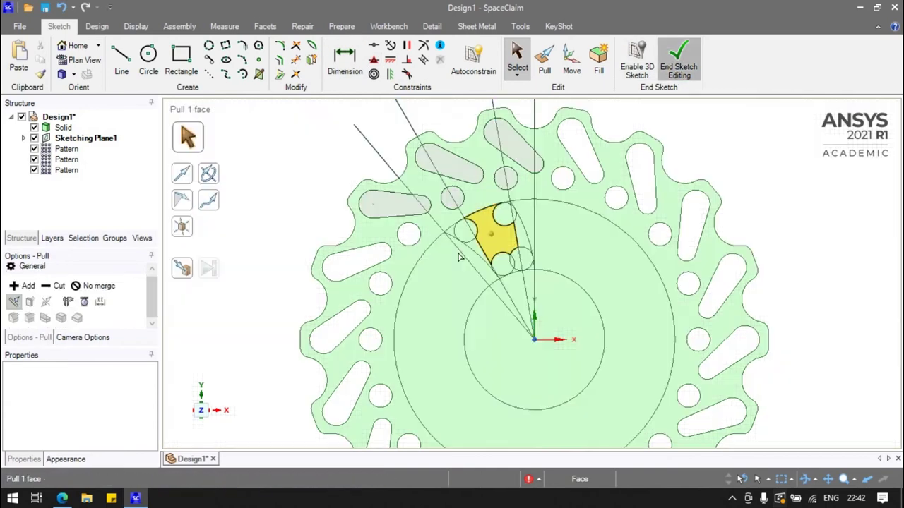
scroll(477, 248, up, 3)
click(452, 209)
ctrl+click(495, 212)
ctrl+click(564, 175)
ctrl+click(573, 173)
ctrl+click(596, 219)
ctrl+click(603, 286)
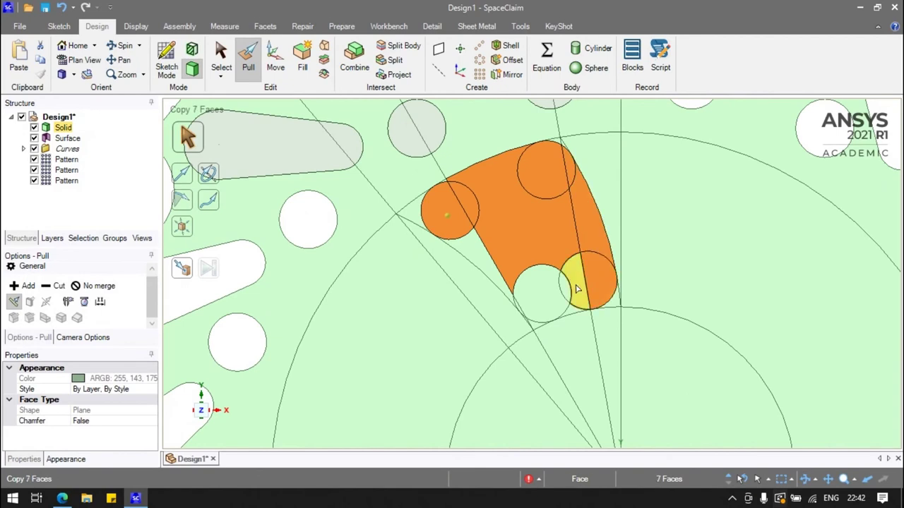
ctrl+click(558, 306)
Add the remaining slivers to complete the 14-face window selection.
scroll(524, 311, up, 3)
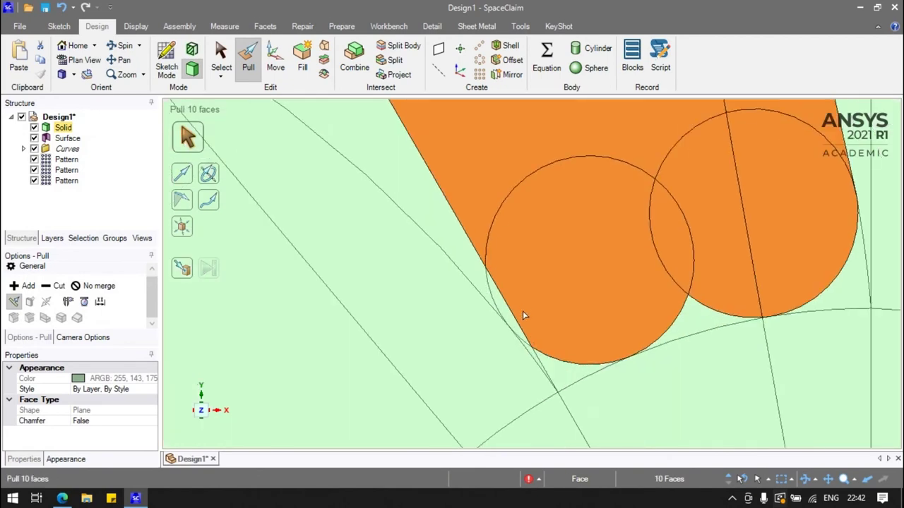
ctrl+click(478, 268)
ctrl+click(508, 311)
scroll(546, 307, down, 5)
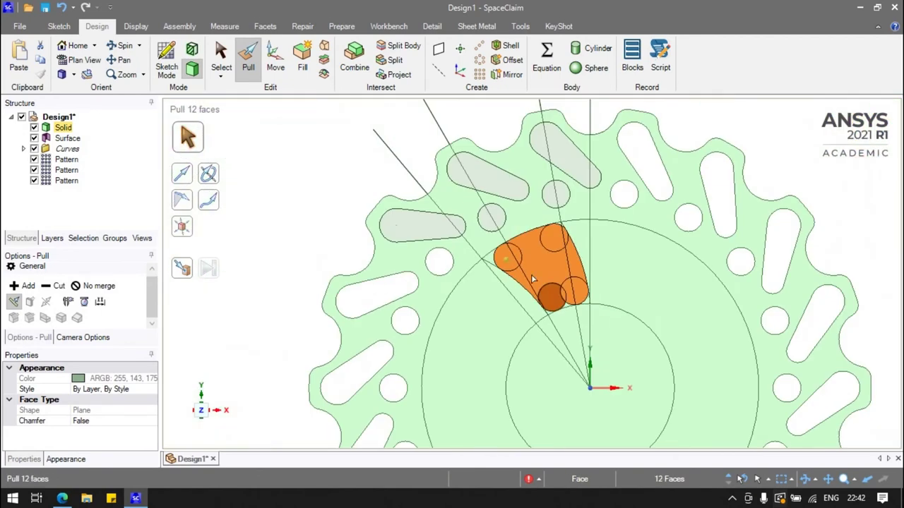
scroll(503, 261, up, 3)
scroll(509, 233, up, 2)
scroll(517, 195, up, 2)
ctrl+click(517, 195)
scroll(535, 234, down, 2)
scroll(534, 233, down, 2)
scroll(577, 276, up, 2)
scroll(634, 313, up, 2)
ctrl+click(634, 312)
scroll(634, 312, down, 2)
scroll(509, 298, down, 3)
Pull the selected faces through the disc to cut the rounded window.
middle_drag(377, 280, 526, 282)
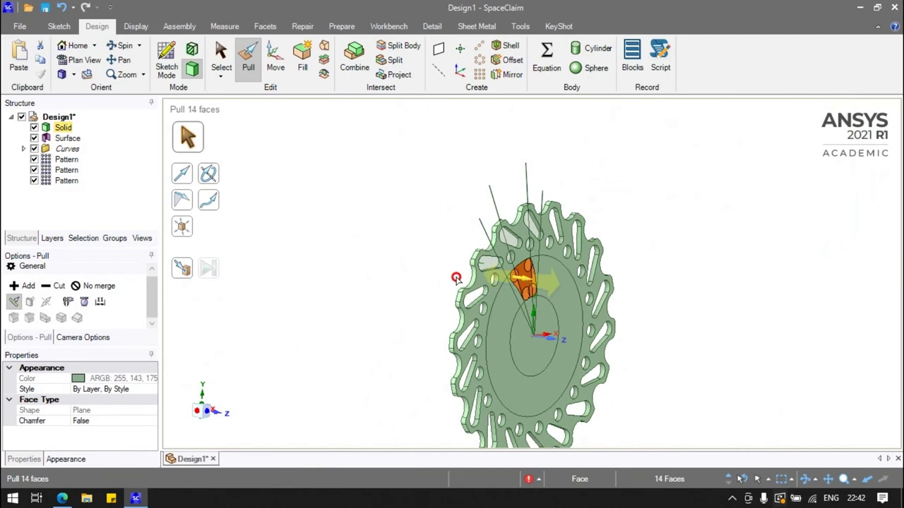
drag(456, 279, 381, 309)
key(v)
Delete the leftover Curves group from the Structure tree.
click(67, 148)
right_click(67, 148)
click(99, 175)
scroll(534, 278, up, 5)
Start a circular pattern and select all faces of the spoke-shaped cutout.
click(473, 69)
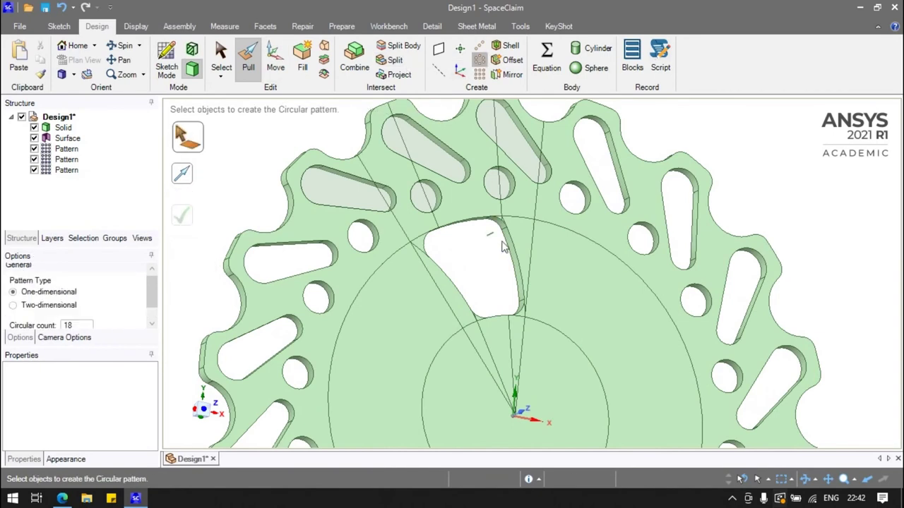
scroll(487, 268, up, 3)
click(498, 282)
scroll(485, 252, down, 5)
scroll(485, 253, up, 2)
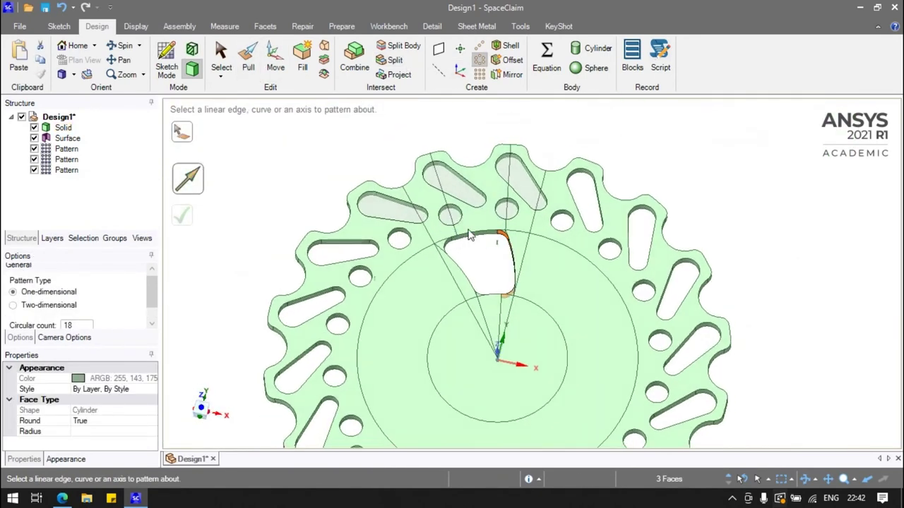
scroll(491, 261, up, 2)
scroll(494, 269, up, 1)
ctrl+click(487, 235)
middle_drag(496, 277, 523, 240)
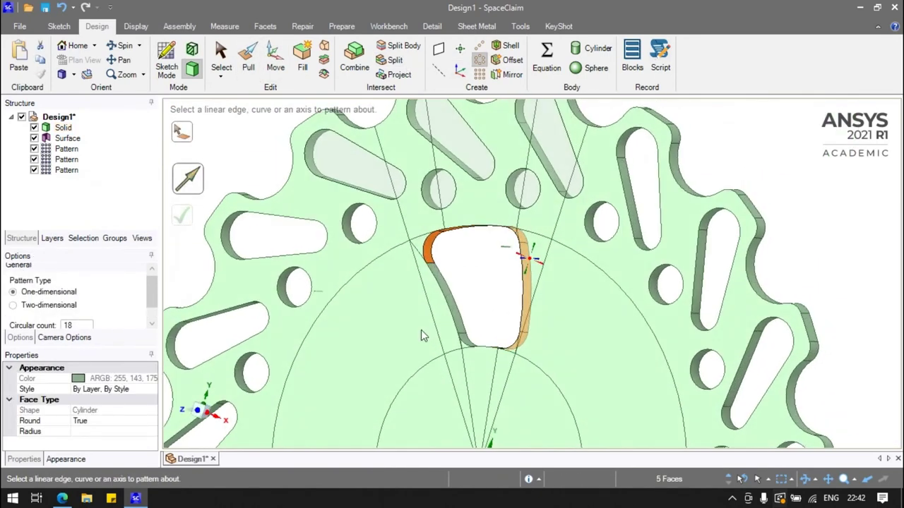
ctrl+click(541, 224)
scroll(541, 225, down, 3)
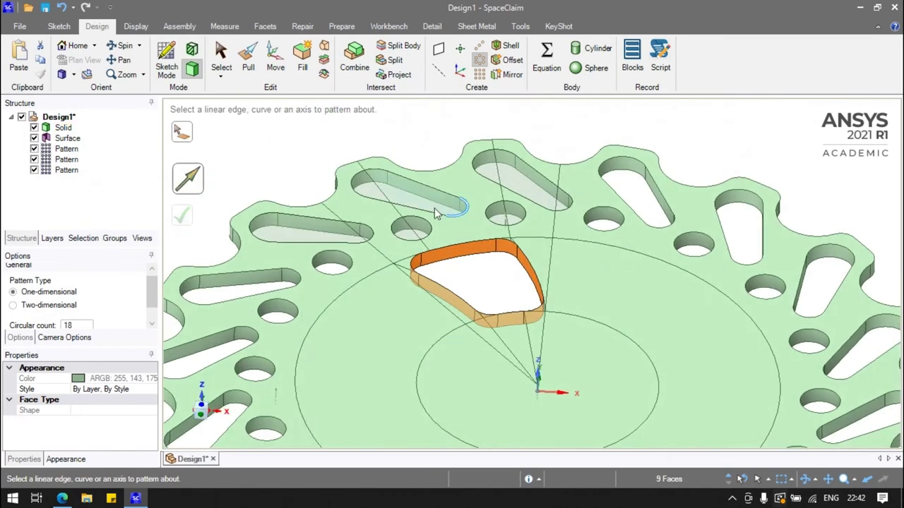
scroll(540, 224, down, 3)
Set the circular count to 9 around the disc's central axis and complete the pattern.
double_click(67, 325)
text(360/40)
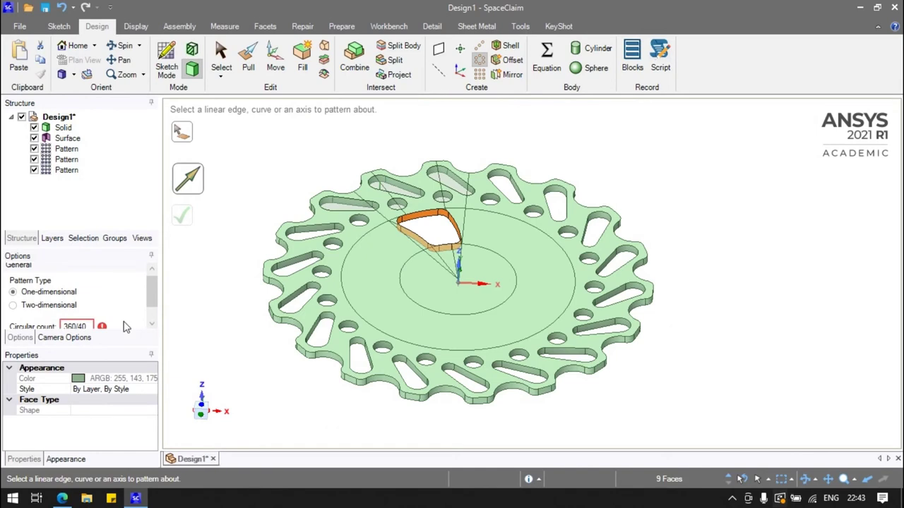
double_click(60, 326)
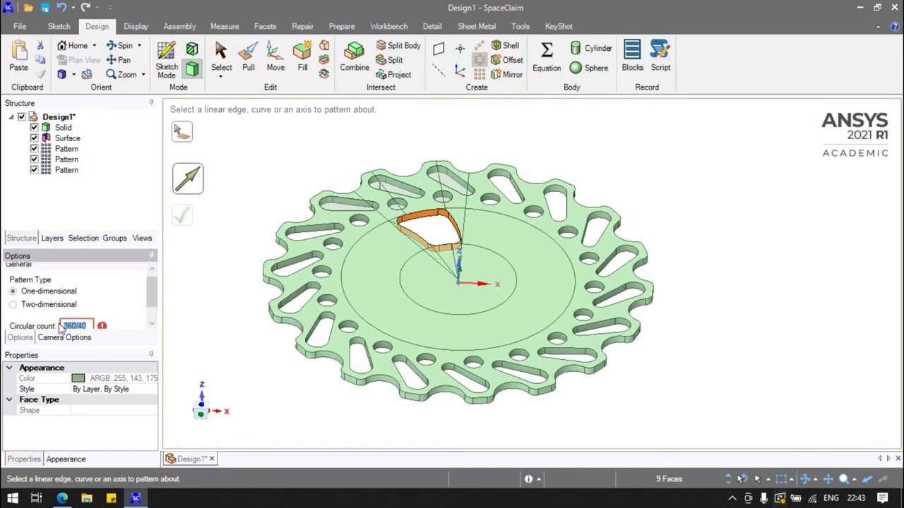
text(9)
click(221, 311)
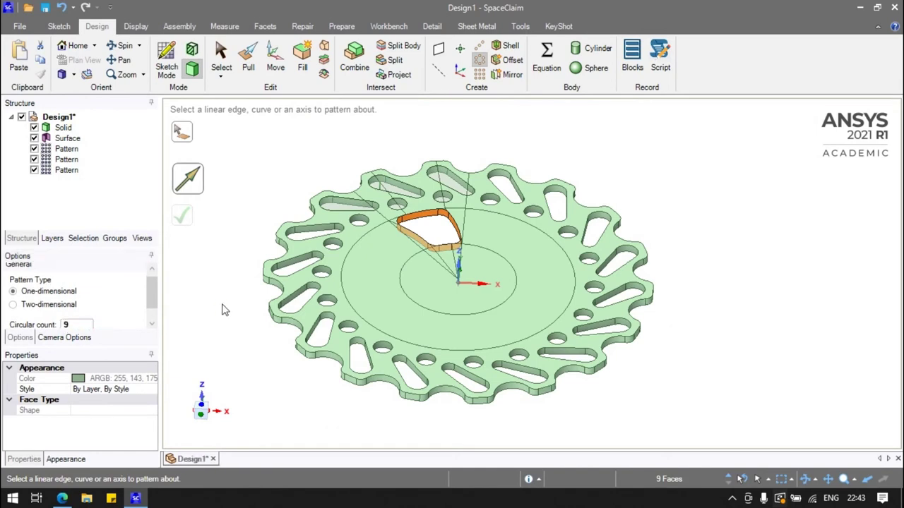
click(459, 267)
key(v)
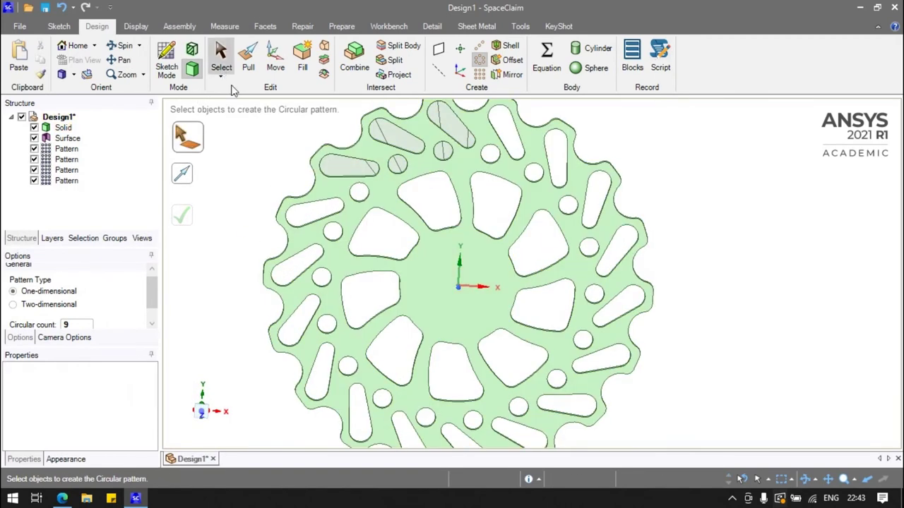
Delete the leftover construction surface from the design.
click(67, 139)
right_click(68, 139)
click(101, 197)
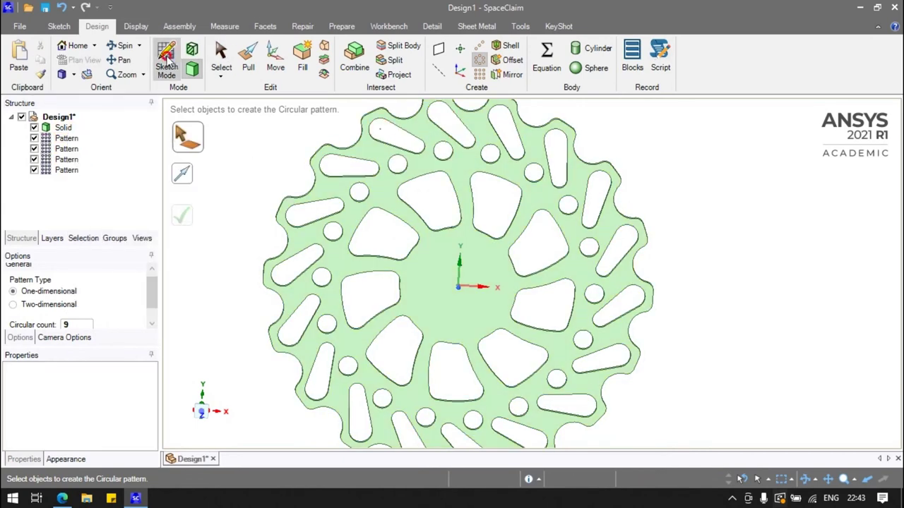
Sketch a 20 mm diameter circle centred on the disc origin.
click(167, 62)
click(439, 280)
click(569, 438)
key(c)
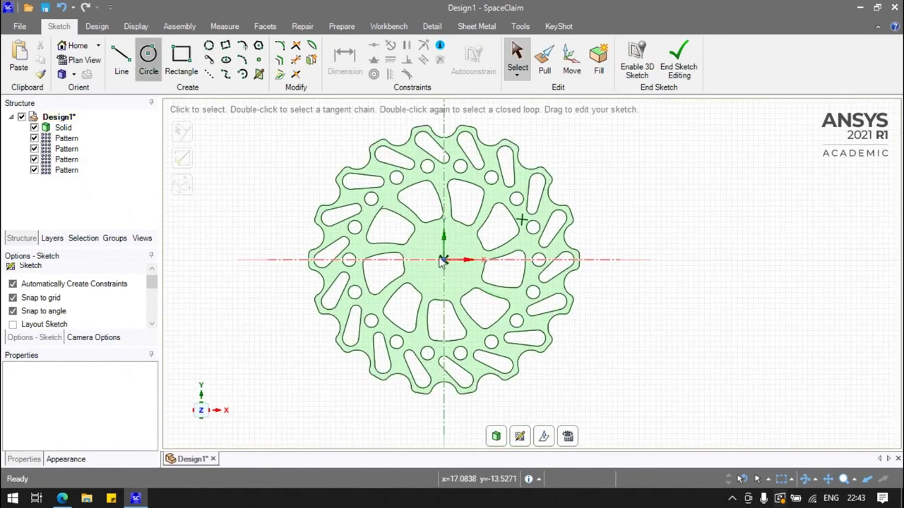
click(443, 259)
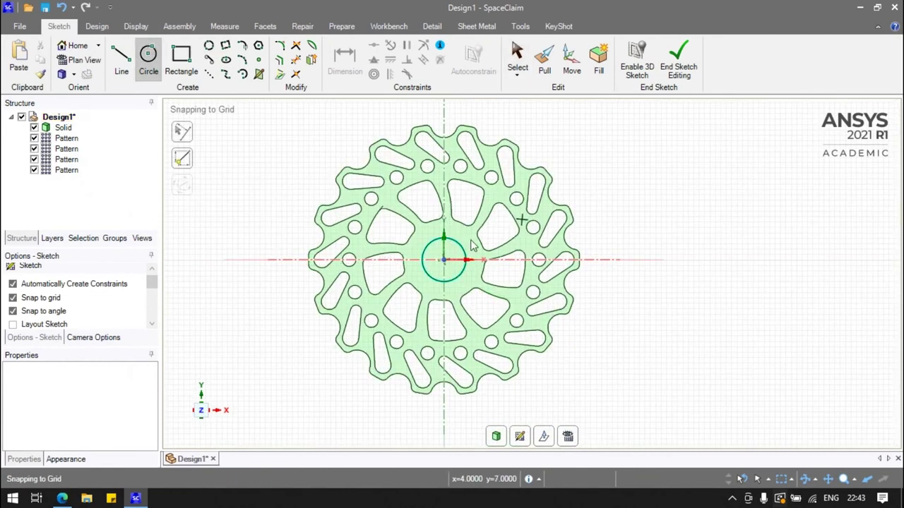
click(460, 243)
click(459, 244)
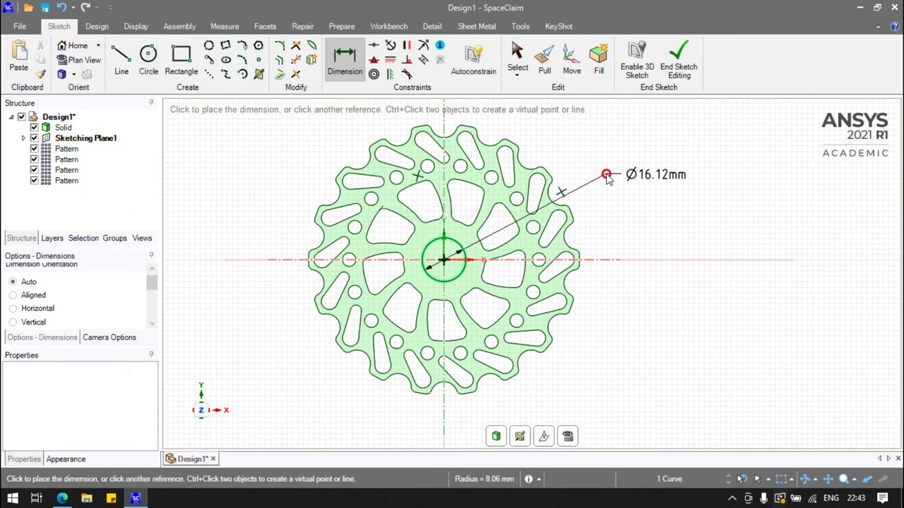
click(655, 182)
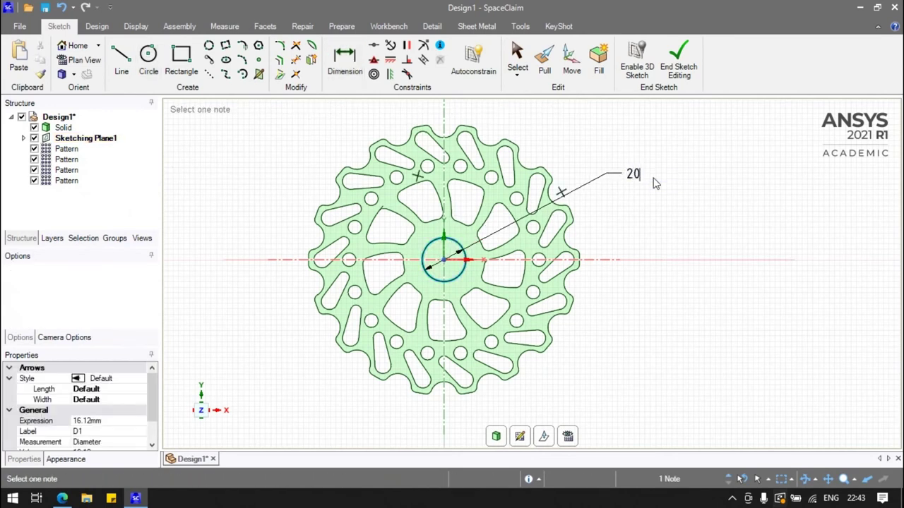
key(Return)
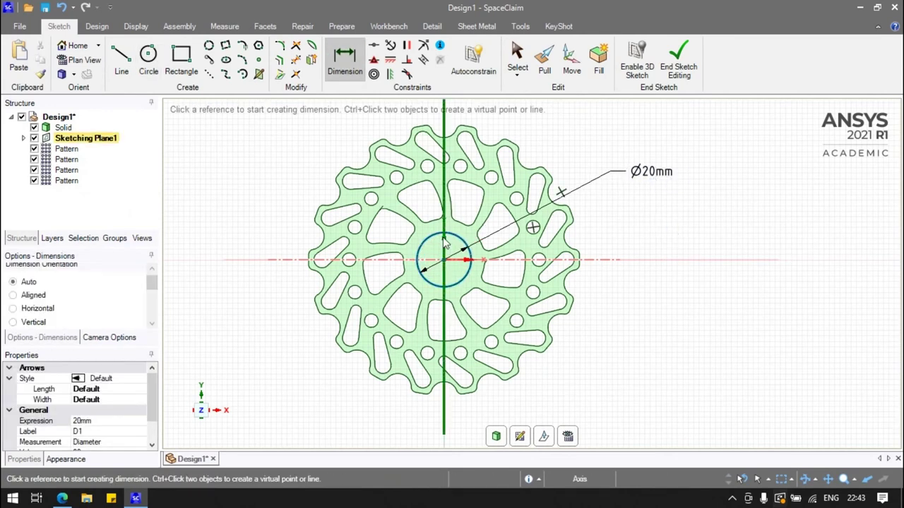
End the sketch and delete the circle's face to open the centre bore.
click(679, 64)
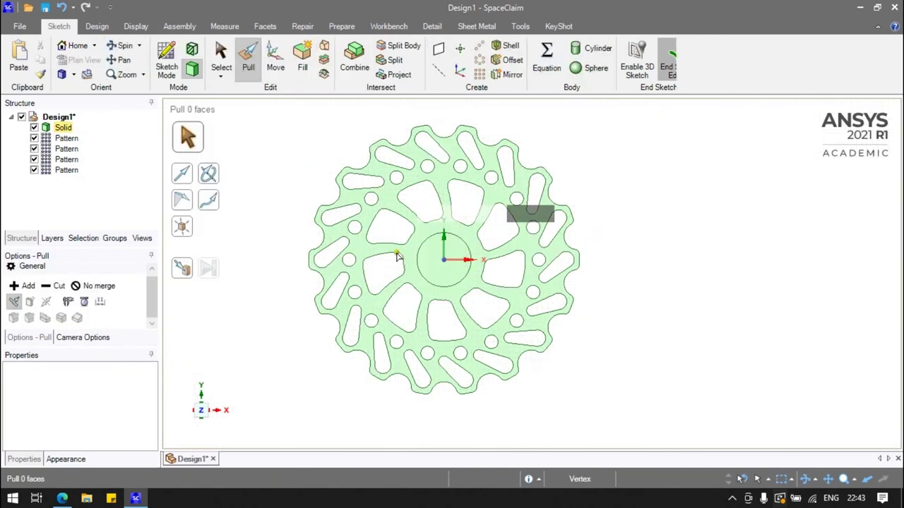
click(439, 260)
key(Delete)
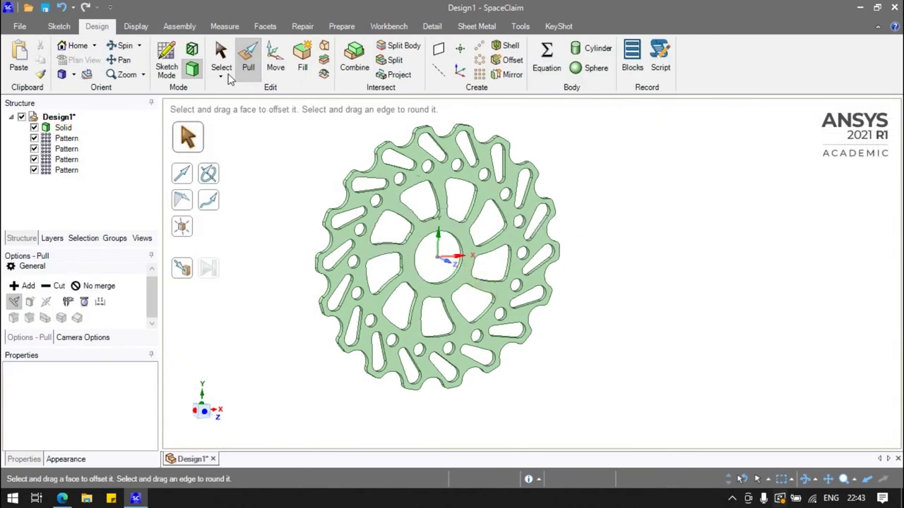
Sketch a 6 mm circle centred on the bore's top edge and return to 3D.
click(166, 62)
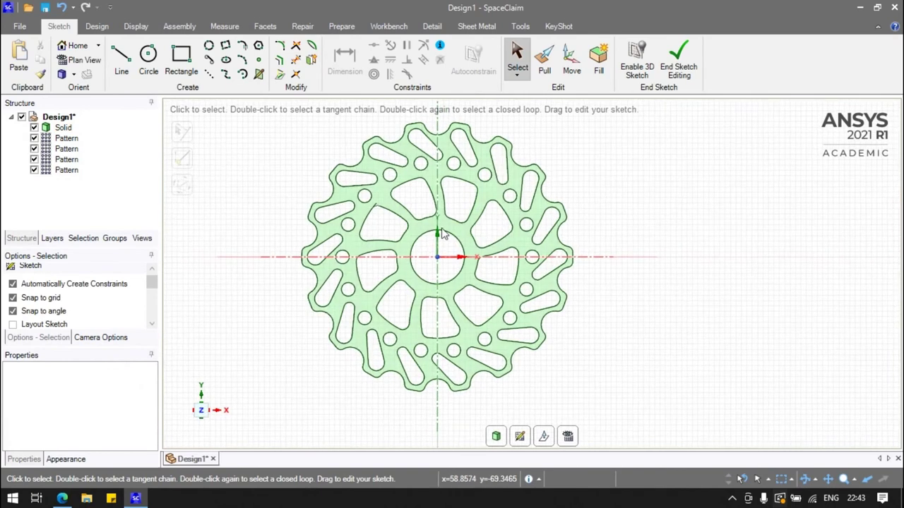
scroll(432, 227, up, 3)
key(c)
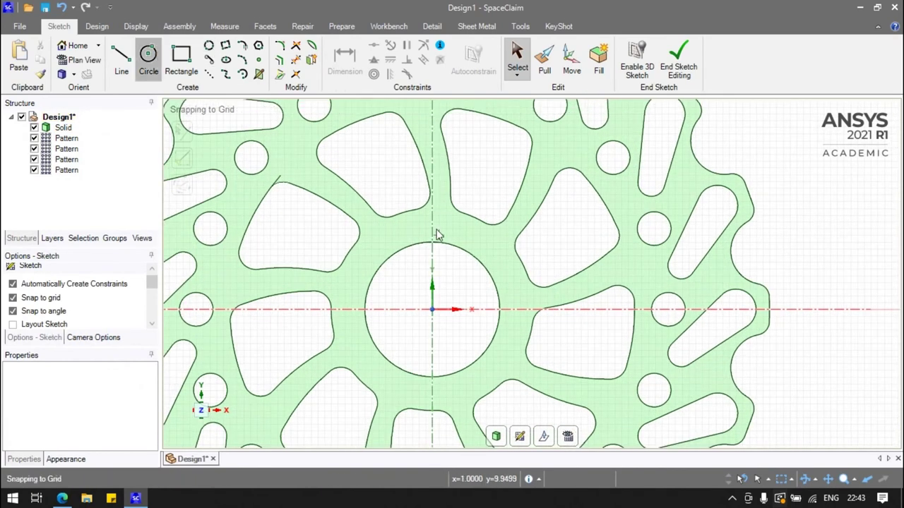
click(432, 242)
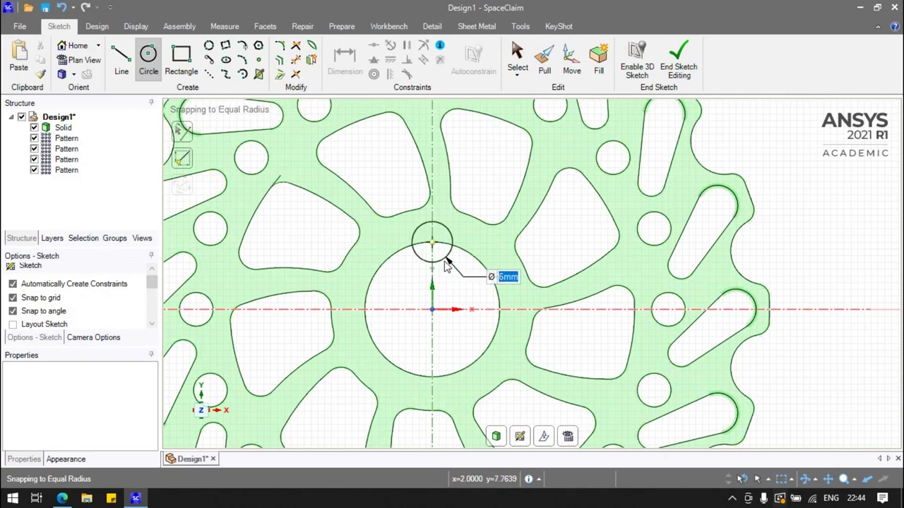
click(446, 265)
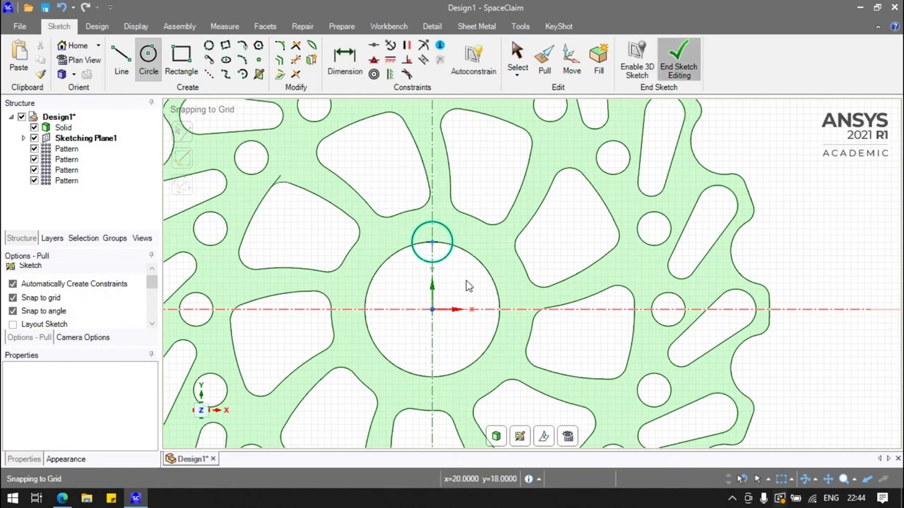
key(p)
click(439, 249)
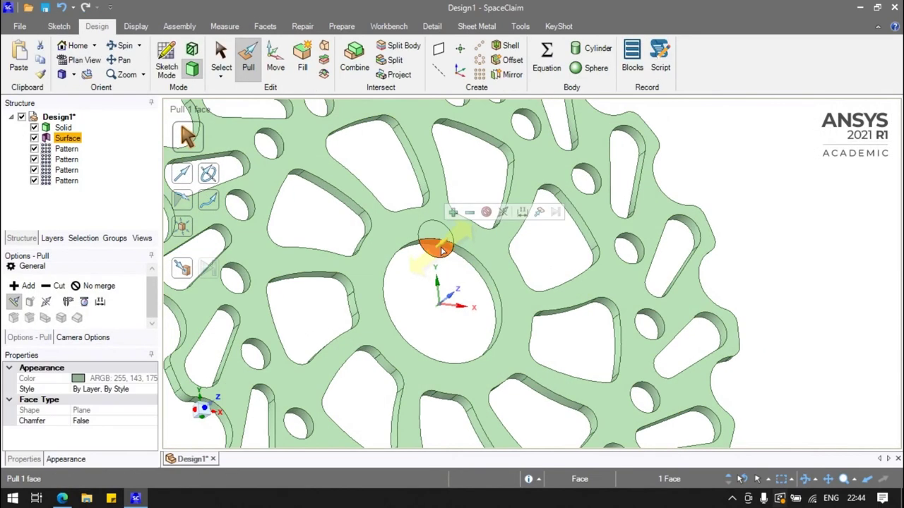
Pull the small circle into its own solid, then try a 6-copy circular pattern and cancel it.
click(433, 259)
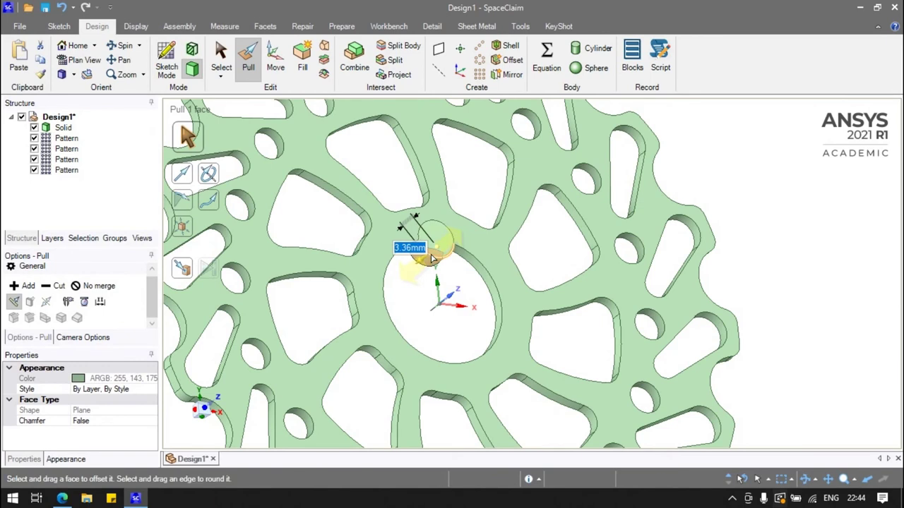
click(414, 286)
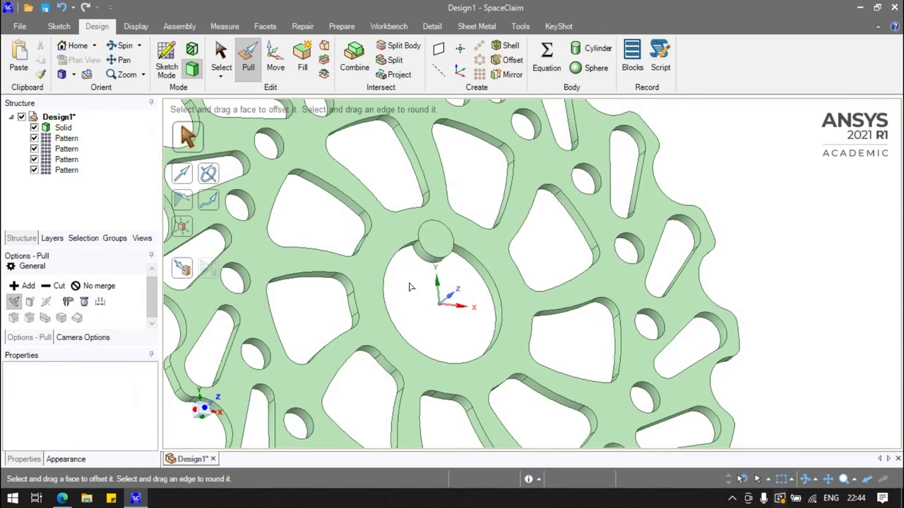
click(479, 60)
click(410, 260)
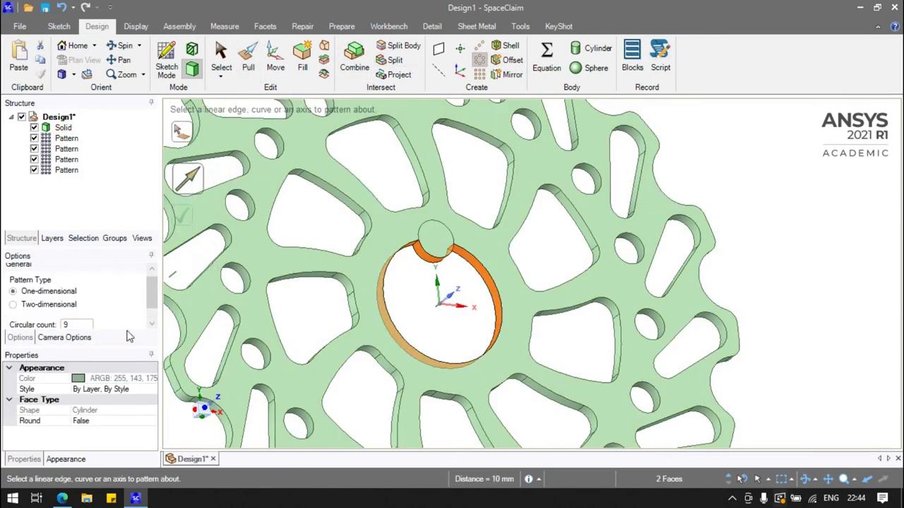
double_click(64, 325)
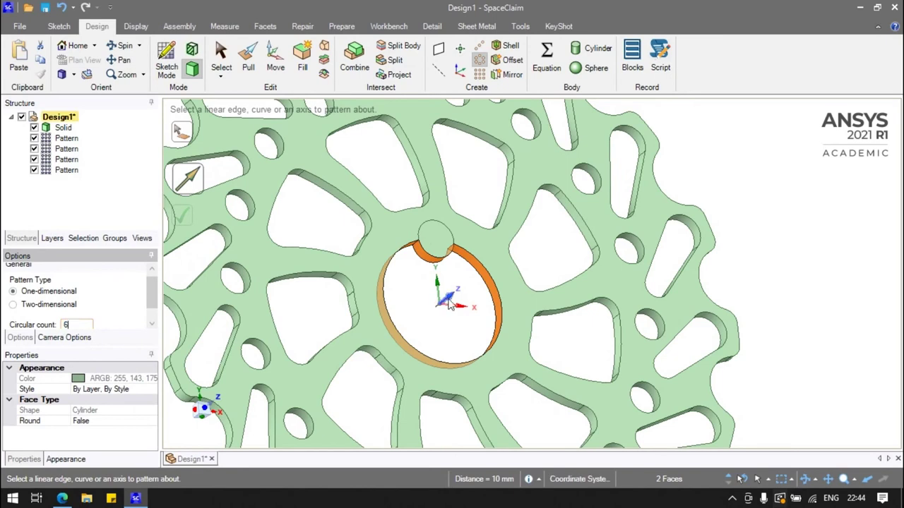
key(Return)
key(Escape)
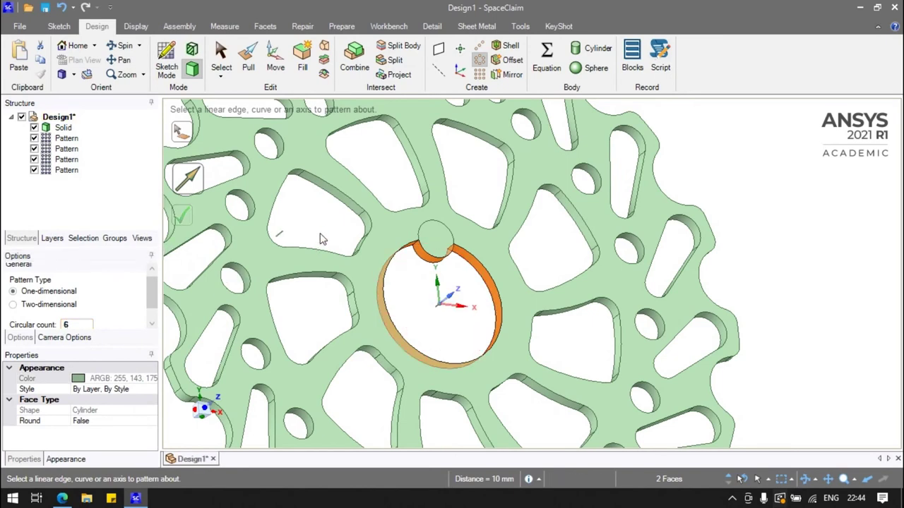
key(Escape)
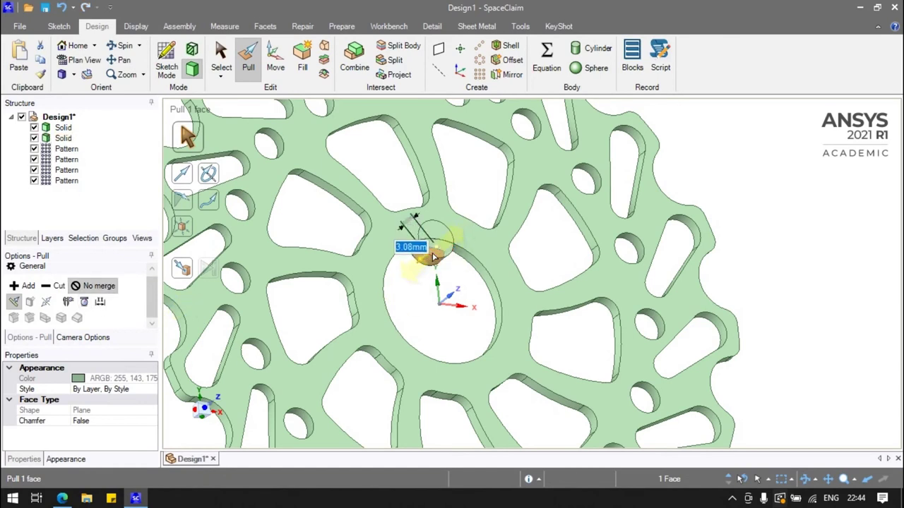
key(Escape)
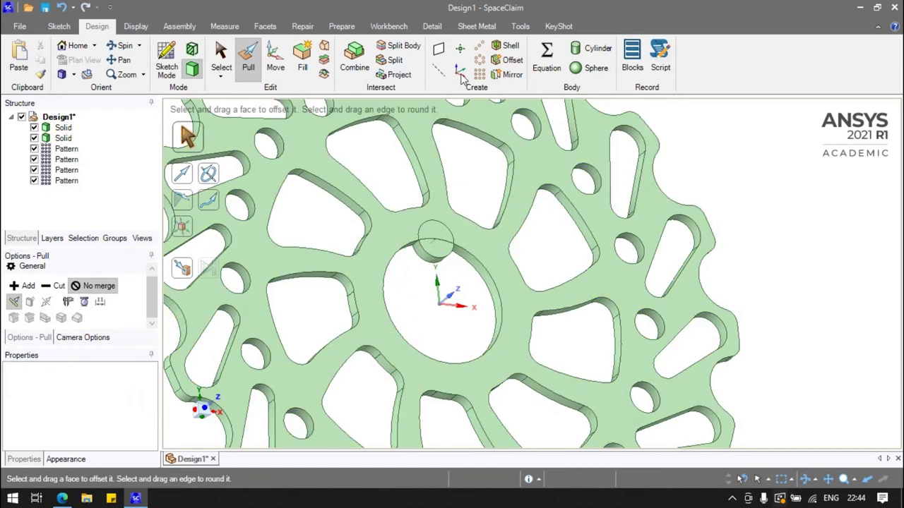
Undo the bore-rim cylinder pulls so one solid remains, and reopen a sketch on the disc face.
middle_drag(434, 243, 402, 255)
click(402, 254)
scroll(397, 242, up, 5)
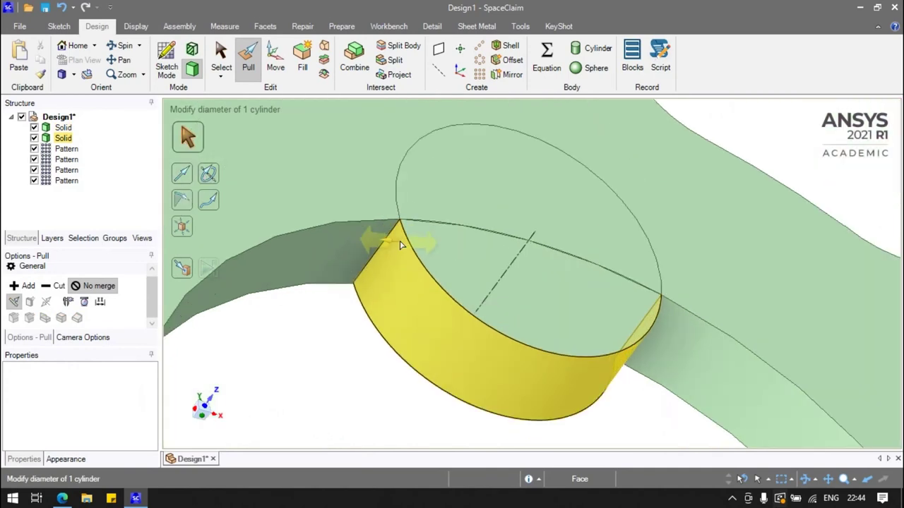
key(ctrl+z)
key(ctrl+z)
key(ctrl+z)
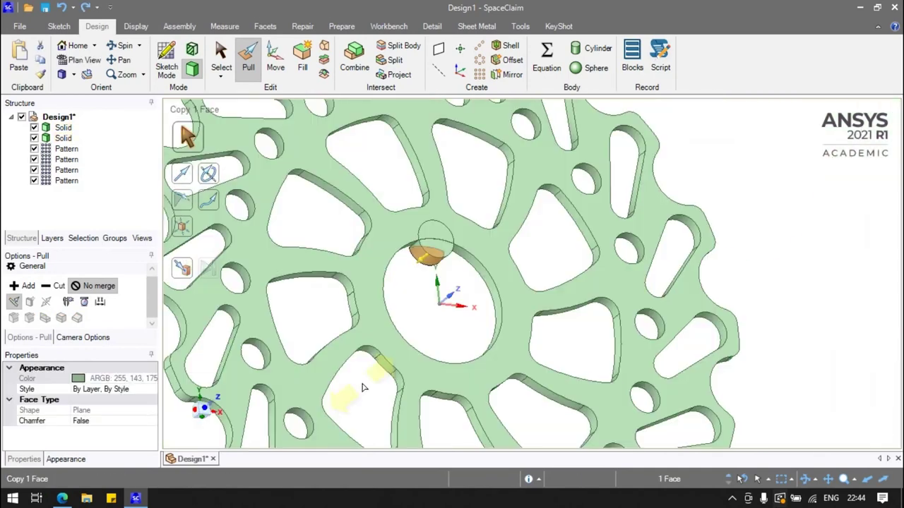
click(33, 128)
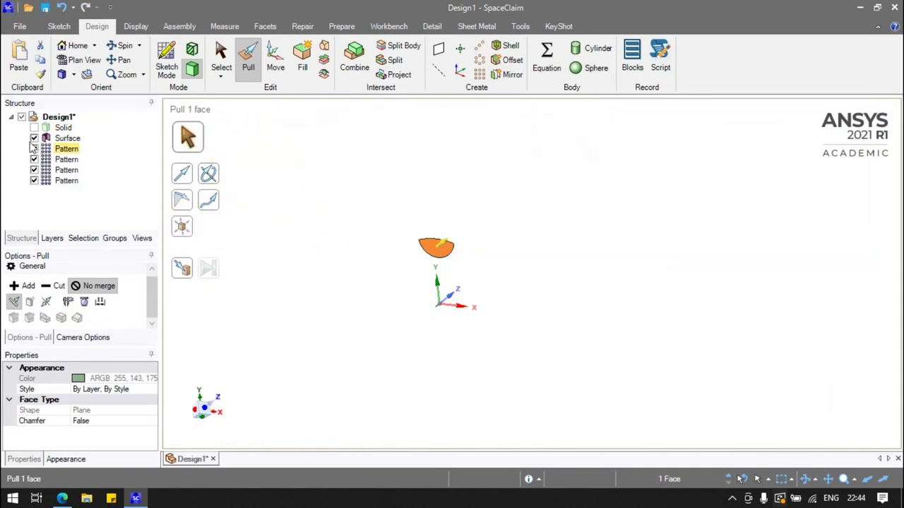
key(ctrl+z)
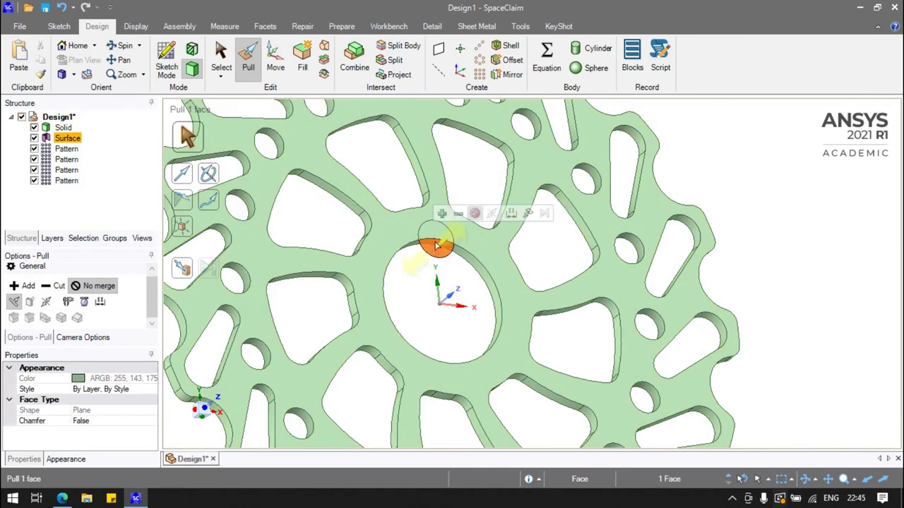
ctrl+click(436, 244)
drag(434, 253, 415, 216)
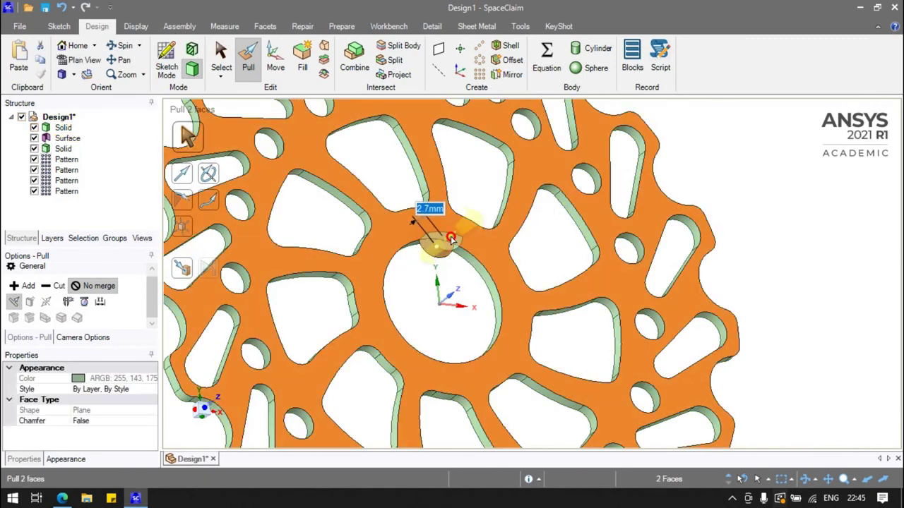
key(ctrl+z)
key(ctrl+z)
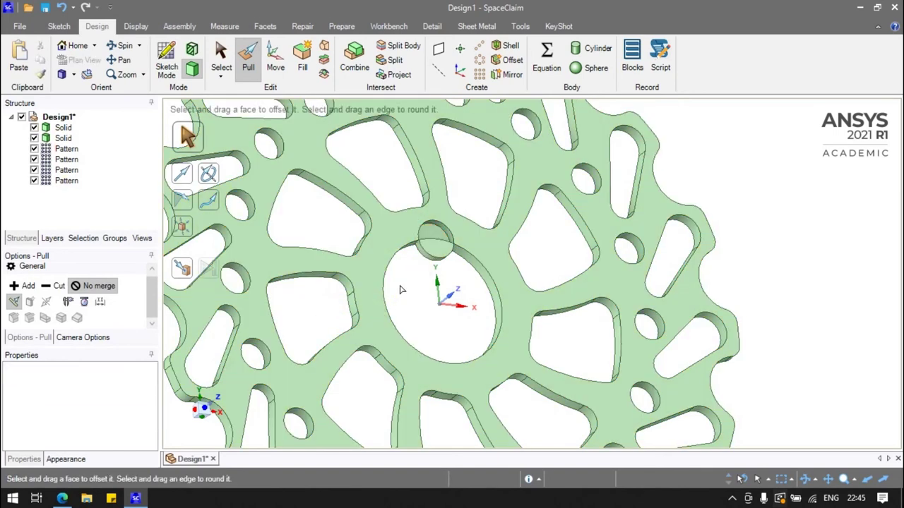
key(ctrl+z)
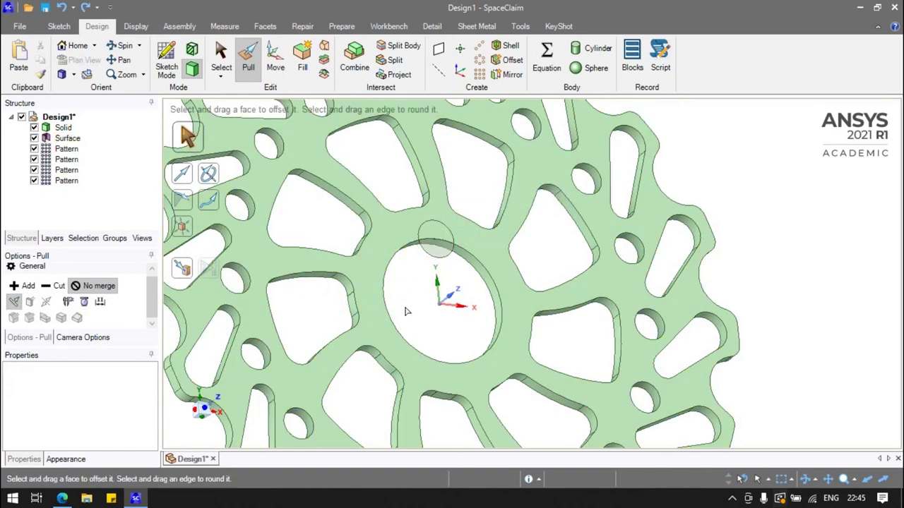
key(k)
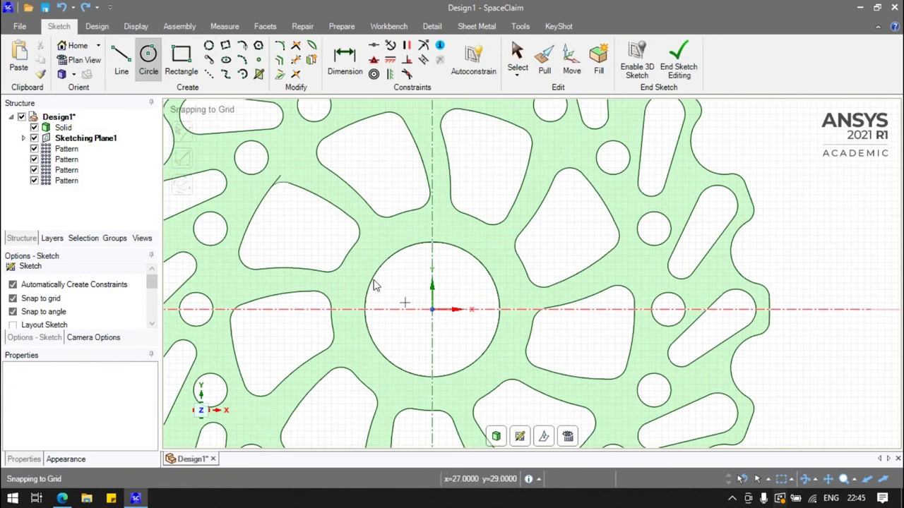
Sketch a circle on the bore's top edge and dimension its diameter to 6 mm.
click(34, 127)
click(432, 242)
click(449, 224)
click(34, 128)
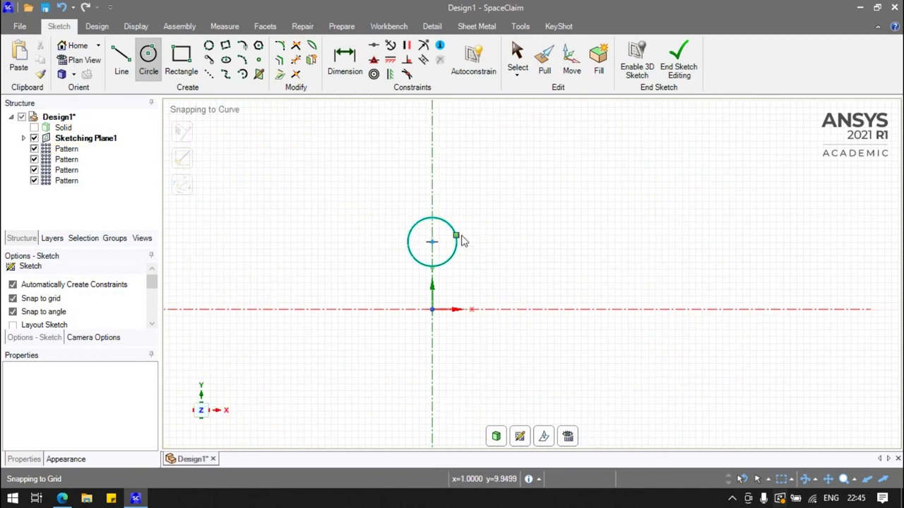
click(345, 60)
click(454, 231)
click(505, 210)
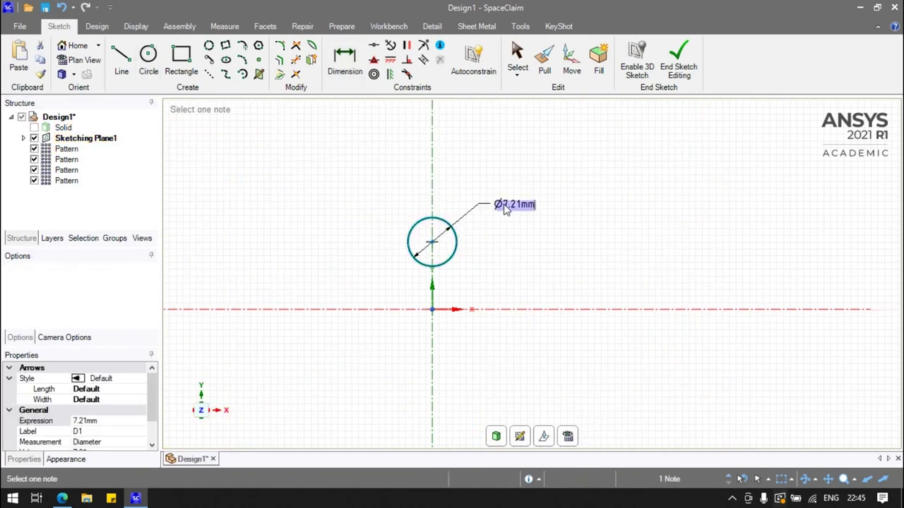
key(Return)
click(505, 211)
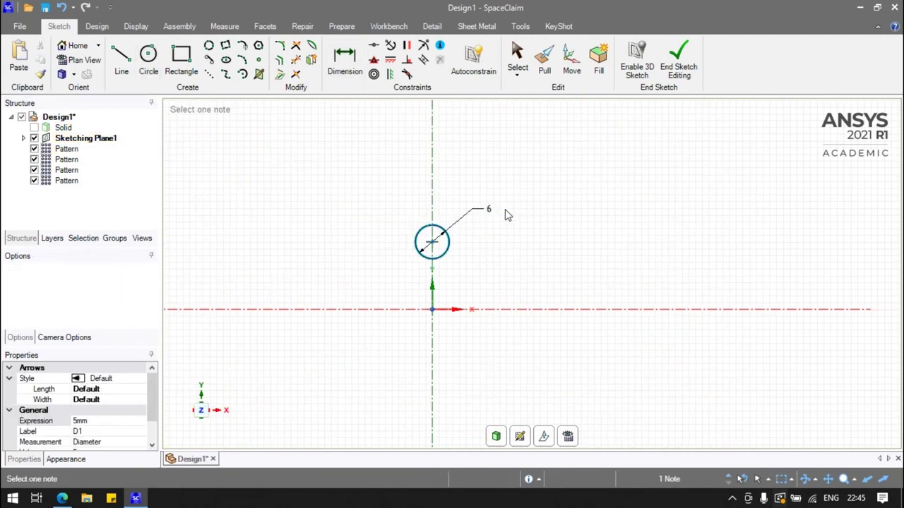
text(Ø6)
key(Return)
key(p)
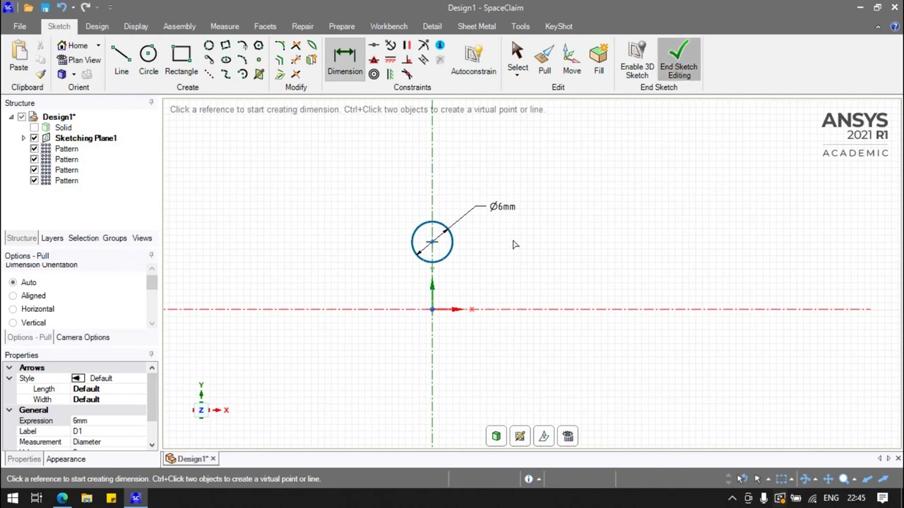
Pull the 6 mm circle face into a short separate cylinder.
click(443, 248)
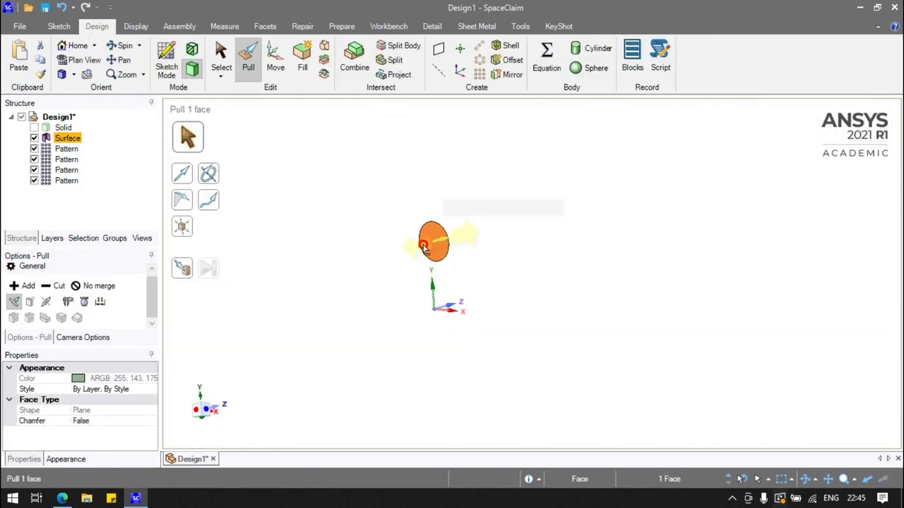
drag(424, 247, 425, 250)
key(Return)
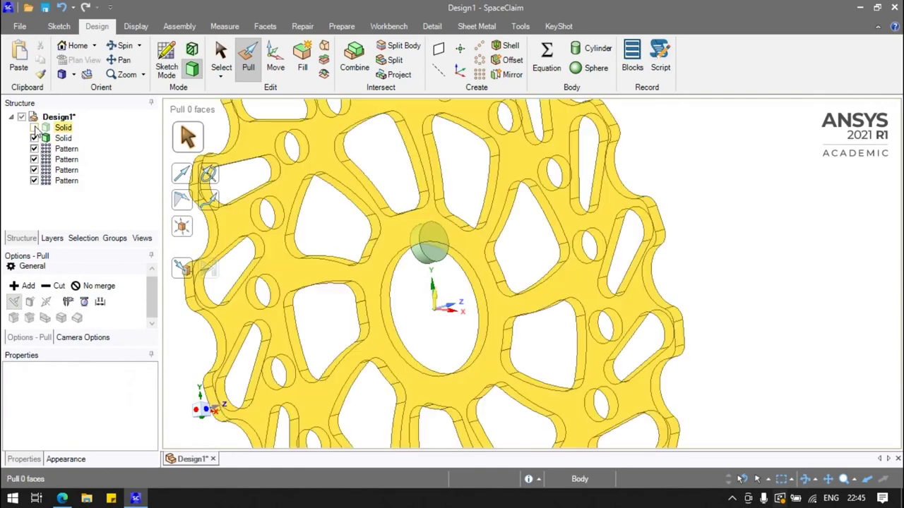
Pattern the Ø6 mm cylinder around the disc's centre axis, previewing six evenly spaced copies.
click(479, 60)
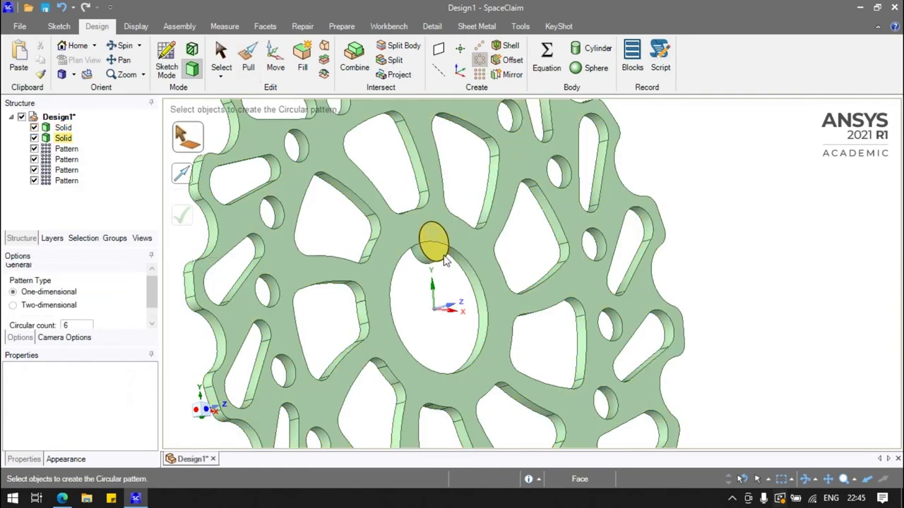
click(427, 244)
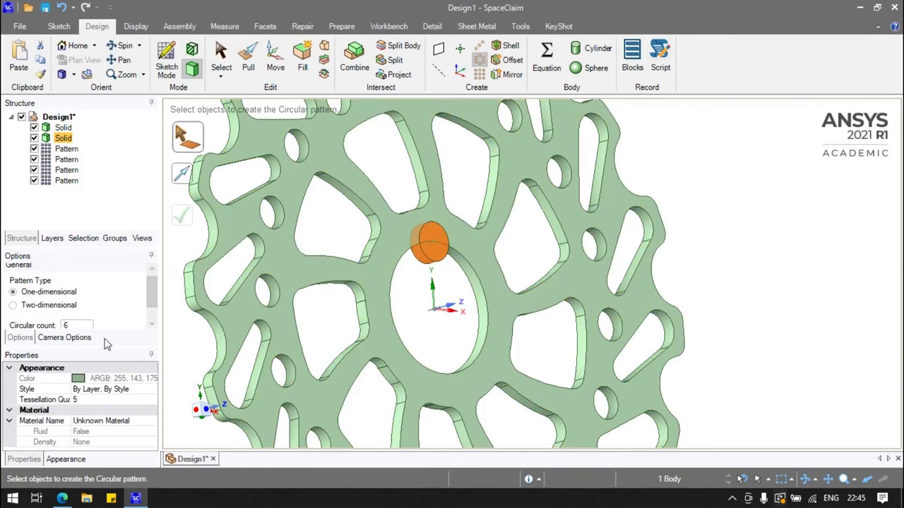
middle_drag(435, 337, 447, 311)
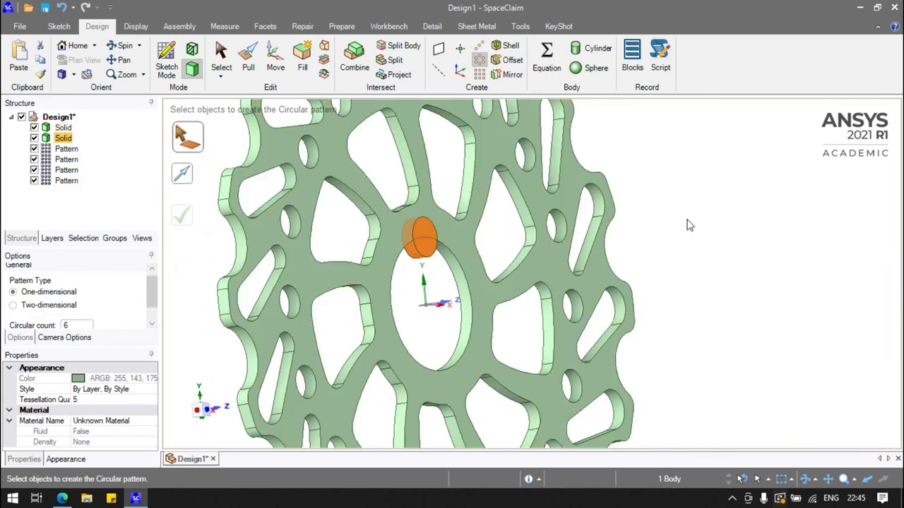
middle_drag(455, 311, 439, 293)
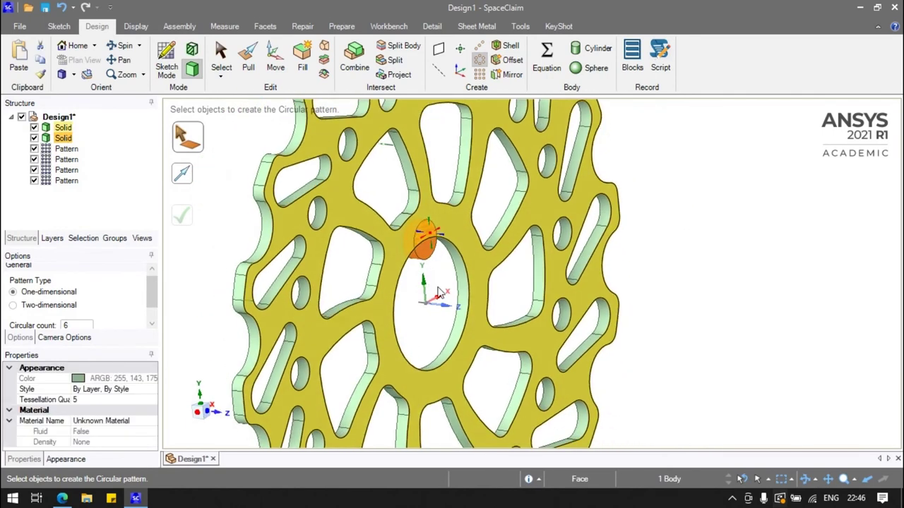
click(439, 293)
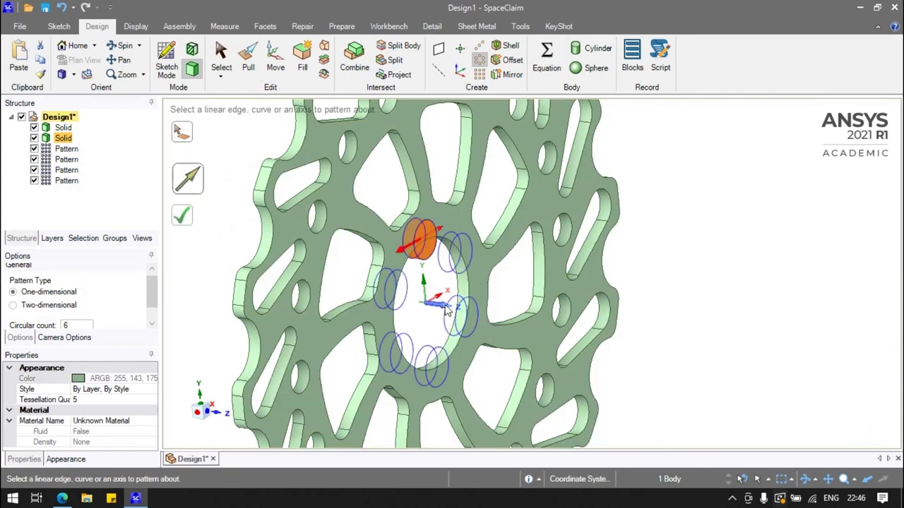
key(v)
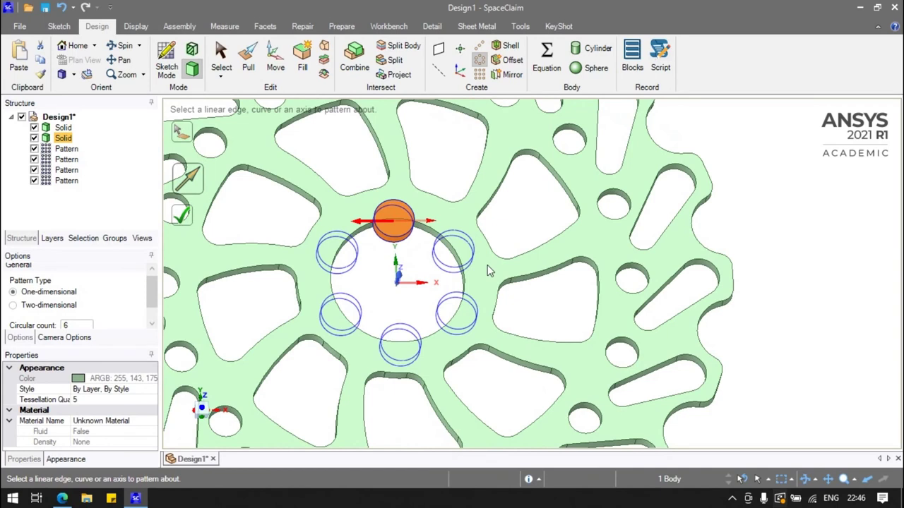
scroll(489, 271, down, 2)
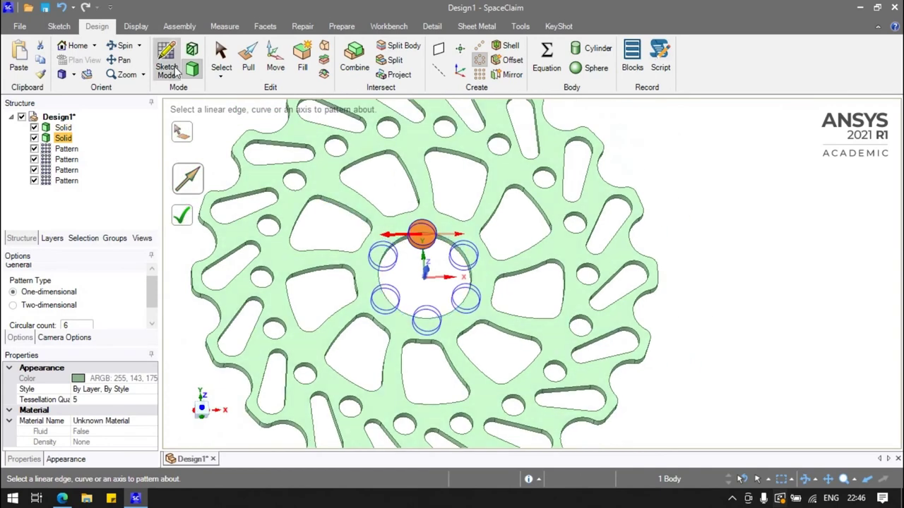
Create the six-cylinder pattern, then Combine-subtract each cylinder from the disc.
click(180, 215)
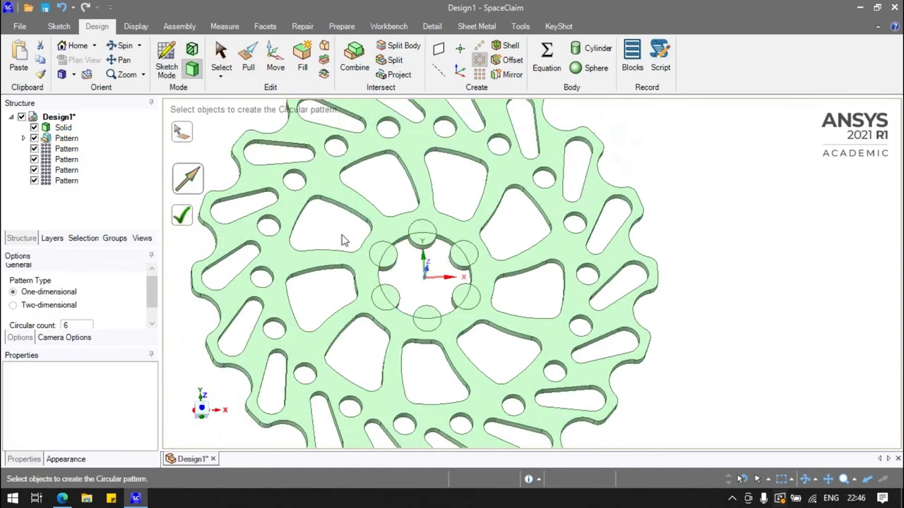
click(353, 67)
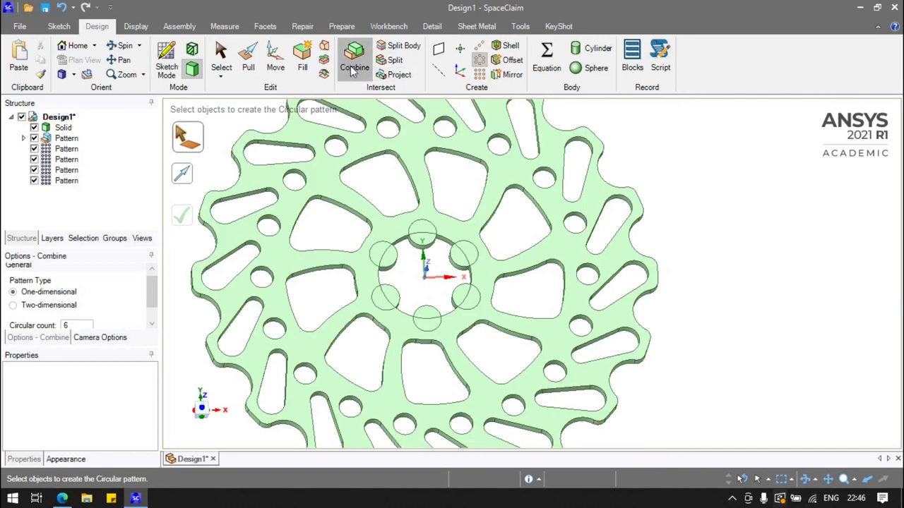
click(329, 185)
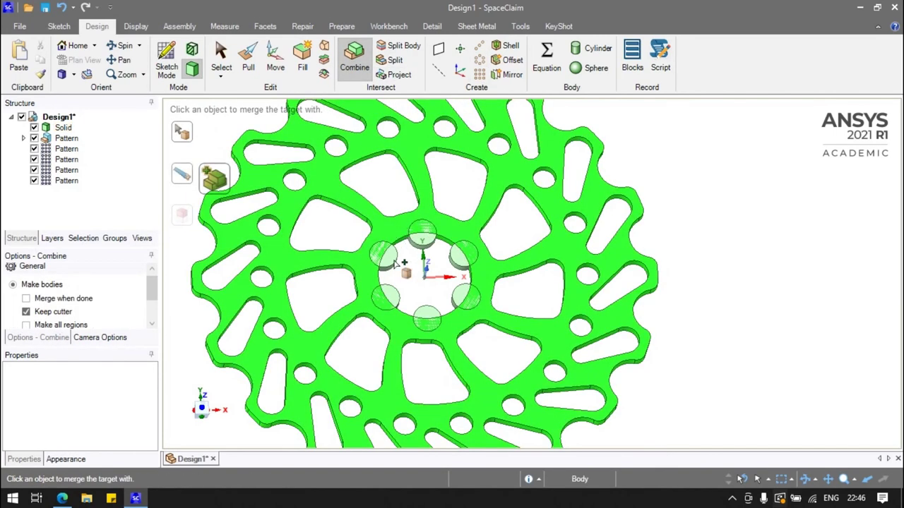
click(393, 261)
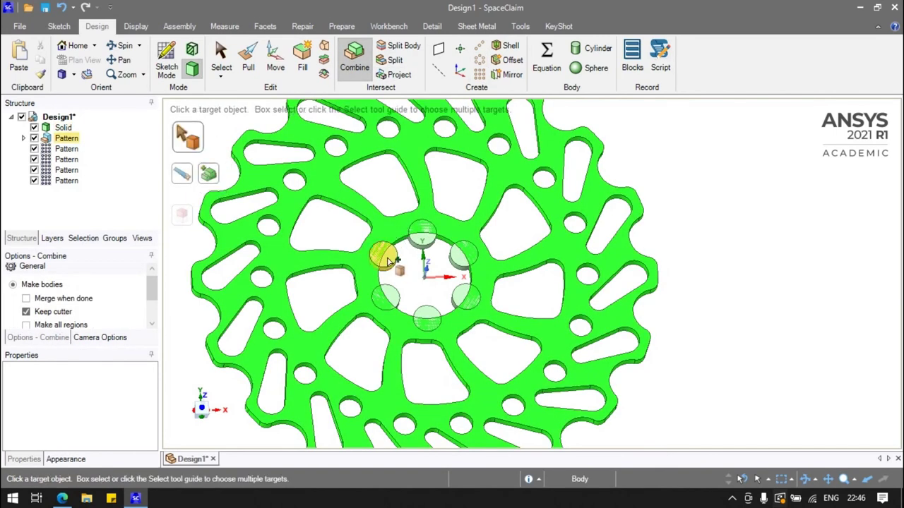
click(457, 261)
click(431, 312)
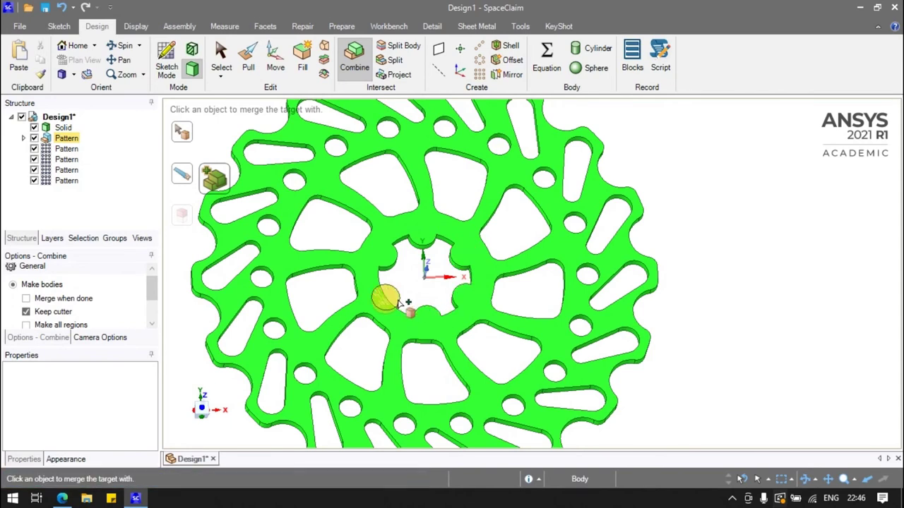
Sketch a new circle beside the disc and dimension its diameter to 4 mm.
key(s)
click(168, 62)
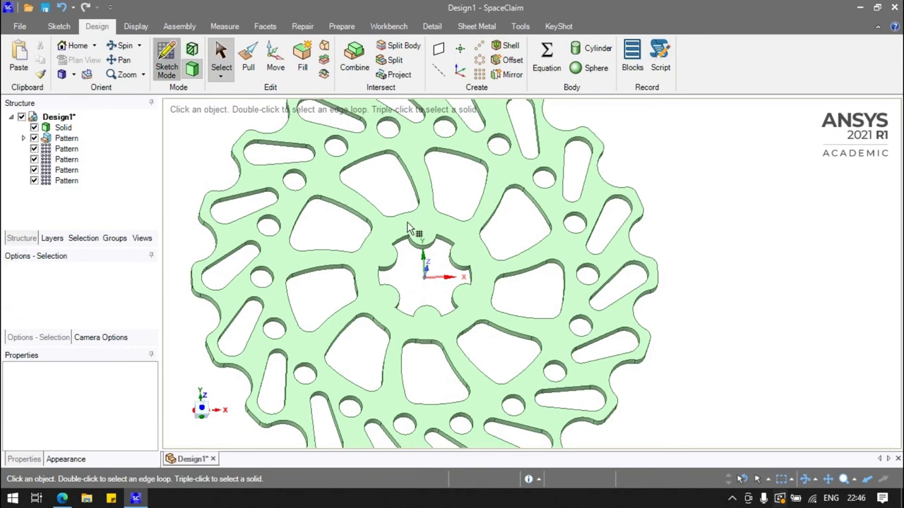
click(567, 439)
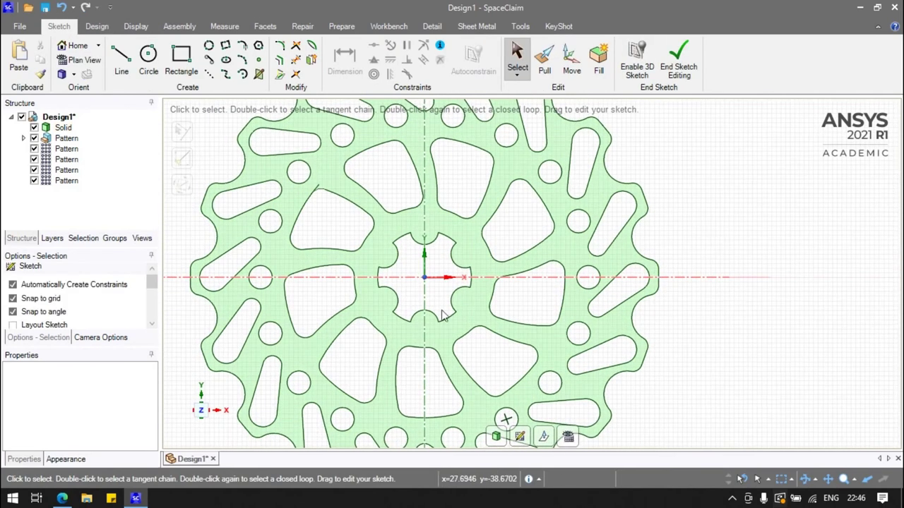
click(148, 57)
click(700, 203)
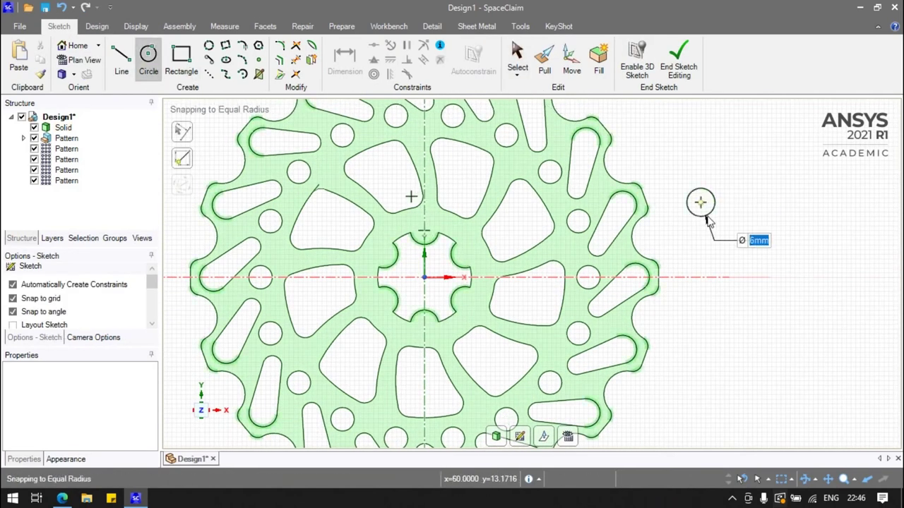
click(715, 206)
key(d)
click(712, 204)
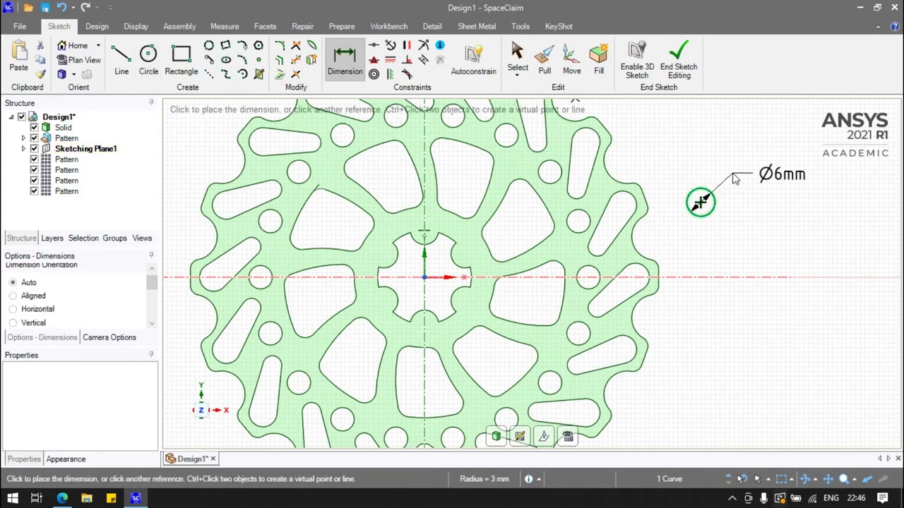
click(782, 181)
text(4)
key(Return)
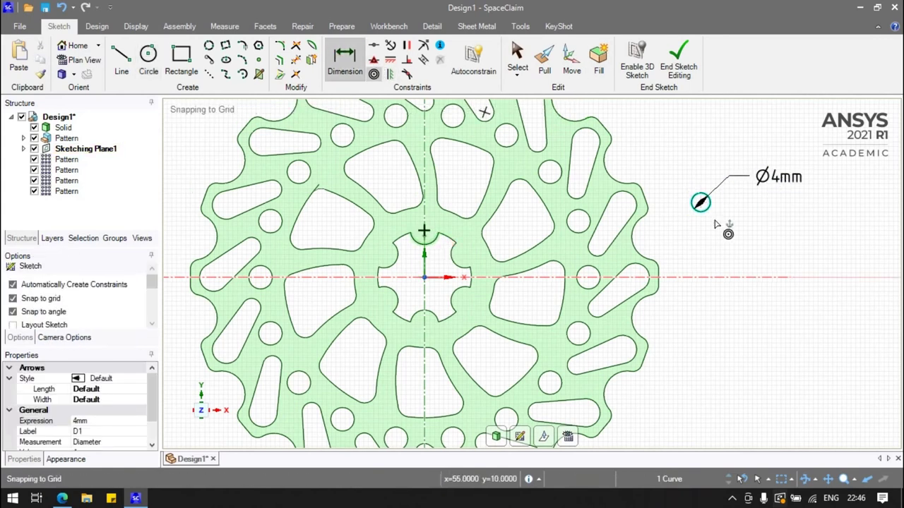
Move the 4 mm circle above the top scallop and push it through the disc as a hole.
drag(700, 203, 424, 231)
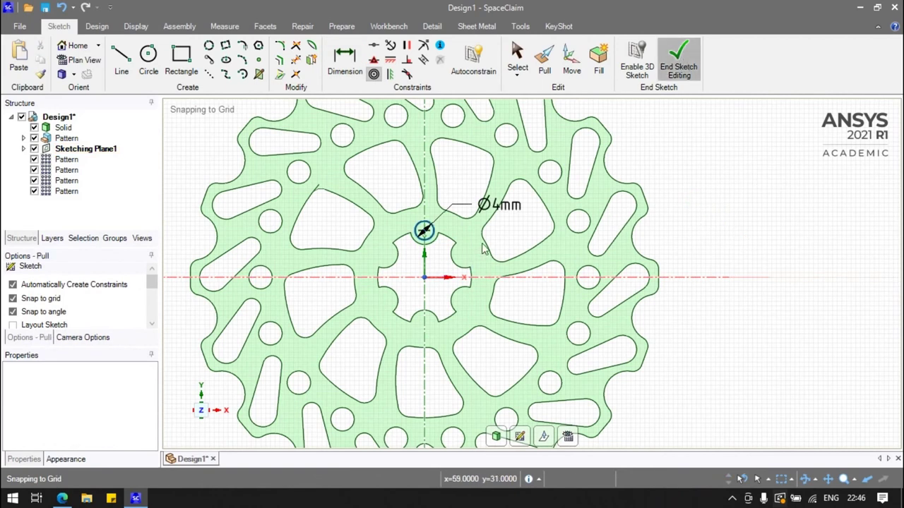
key(p)
scroll(423, 233, up, 3)
click(422, 233)
drag(422, 233, 397, 255)
Repeat the 4 mm hole six times around the centre axis, one above each scallop.
click(479, 65)
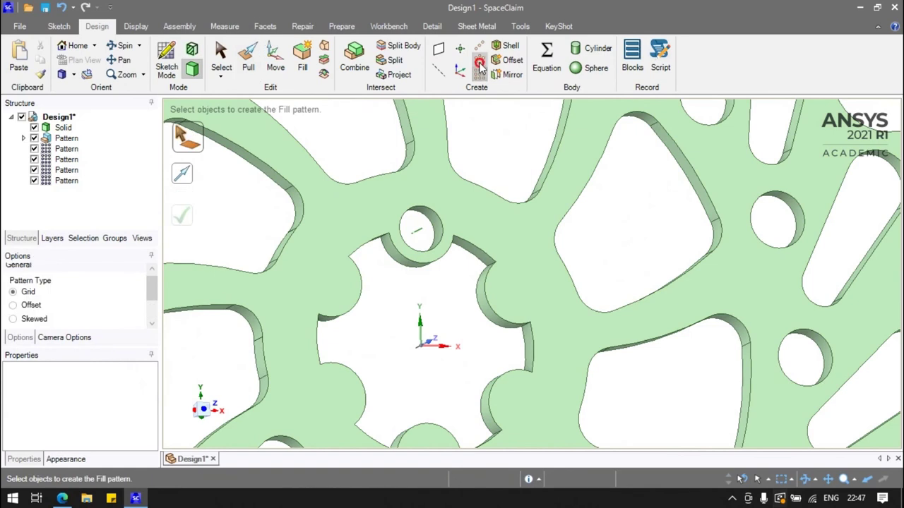
click(480, 60)
click(423, 225)
scroll(496, 196, down, 2)
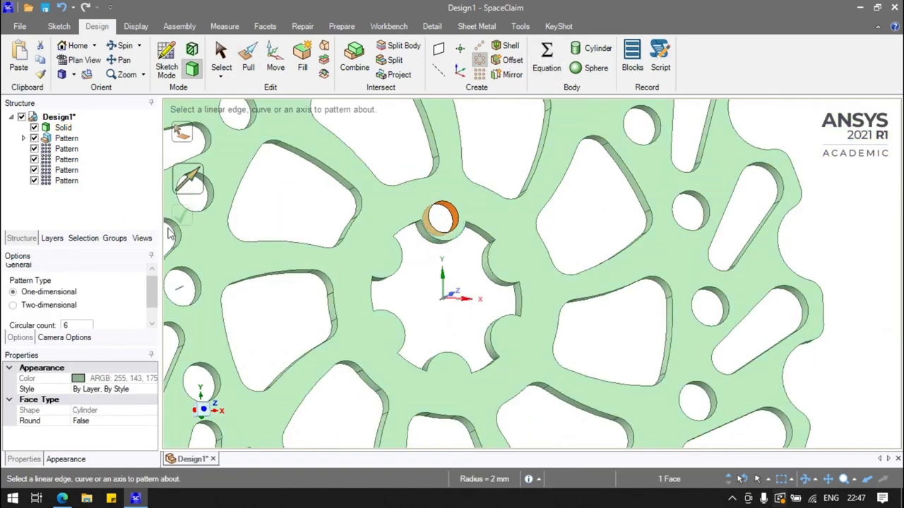
click(452, 297)
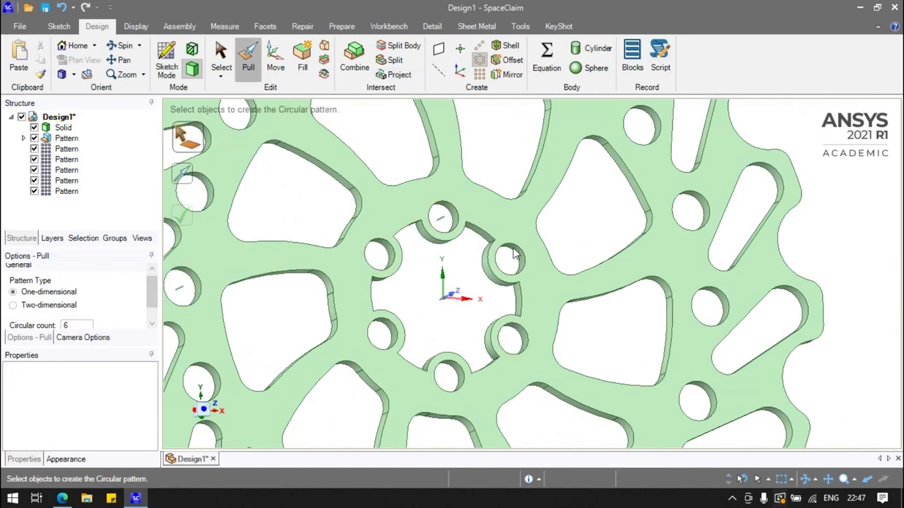
click(514, 254)
scroll(516, 283, up, 5)
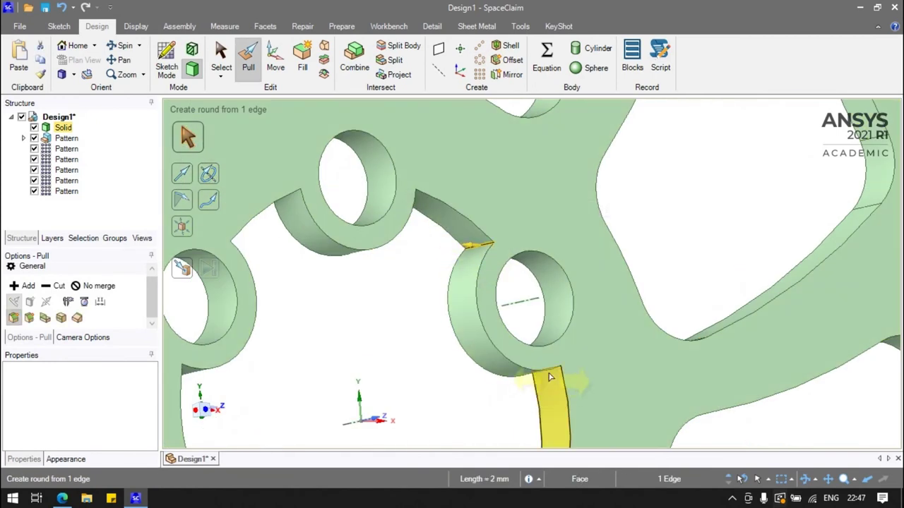
Select the four sharp corner edges where the bore scallops meet the central bore.
middle_drag(551, 378, 555, 377)
ctrl+click(470, 258)
middle_drag(403, 262, 407, 196)
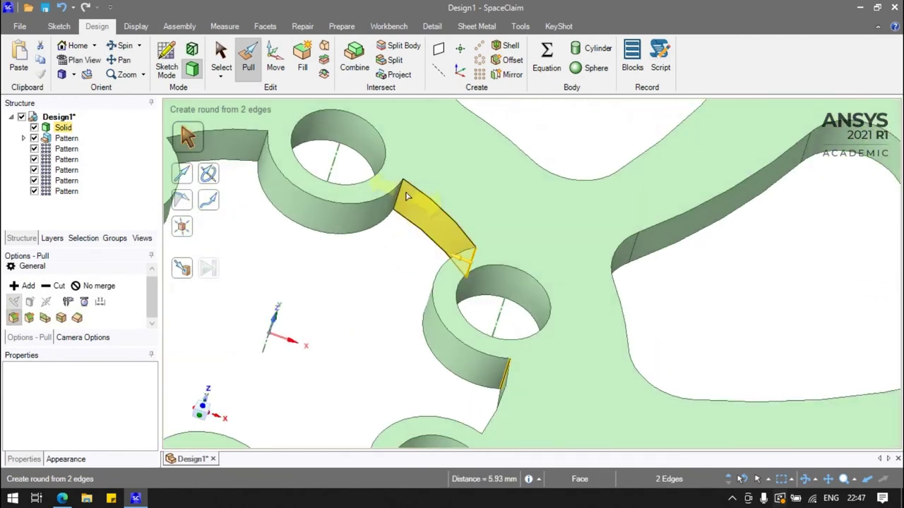
ctrl+click(399, 201)
scroll(389, 238, down, 3)
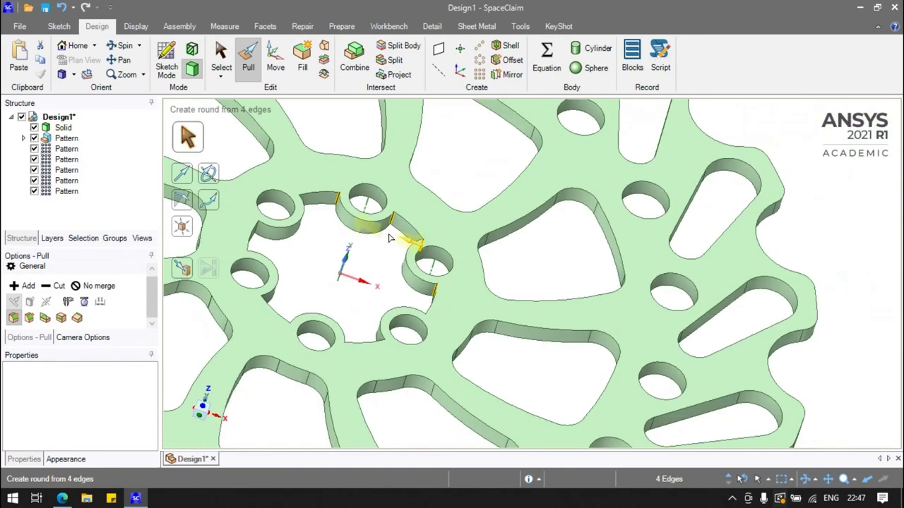
middle_drag(388, 237, 255, 237)
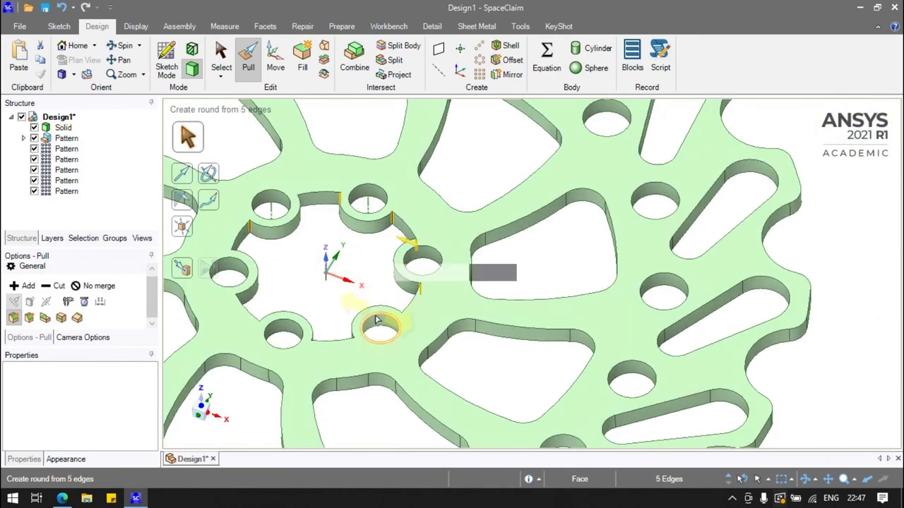
mouse_move(359, 348)
middle_down()
mouse_move(372, 327)
mouse_move(261, 226)
mouse_move(221, 334)
middle_up()
click(263, 226)
middle_drag(302, 323, 374, 374)
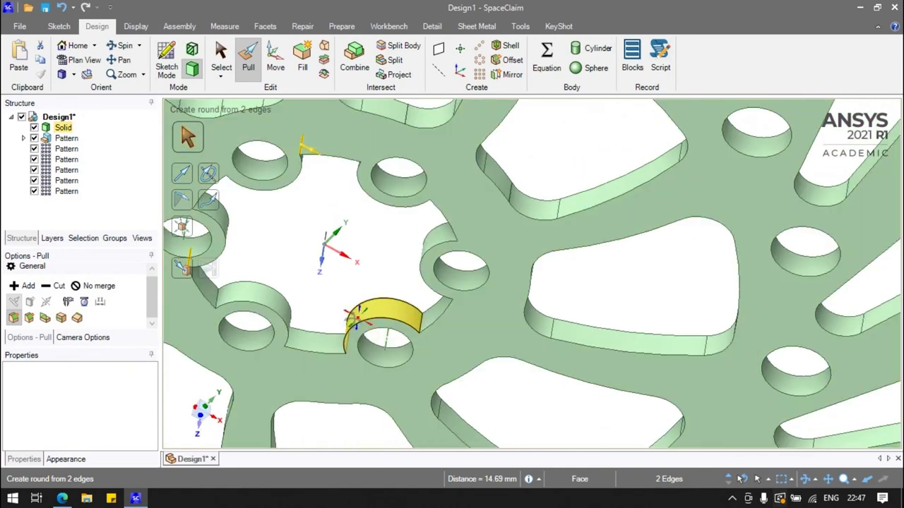
middle_drag(356, 316, 233, 282)
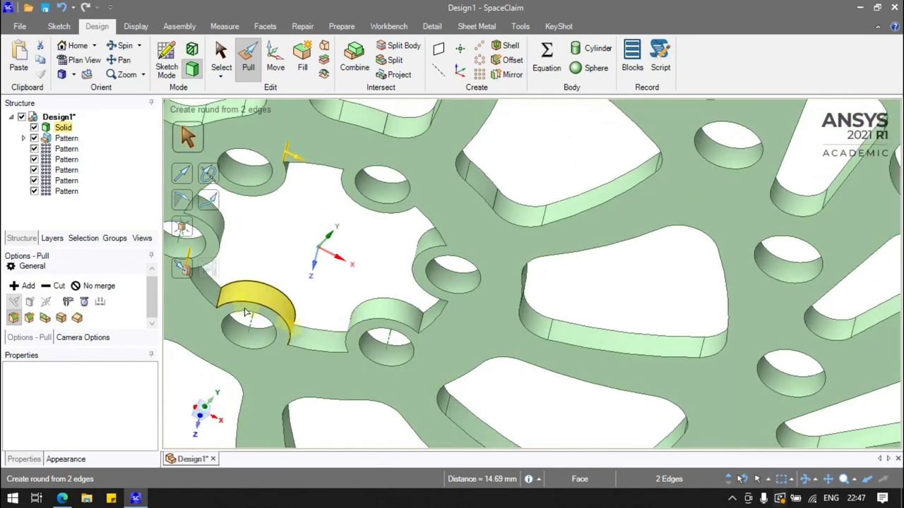
ctrl+click(225, 302)
ctrl+click(422, 326)
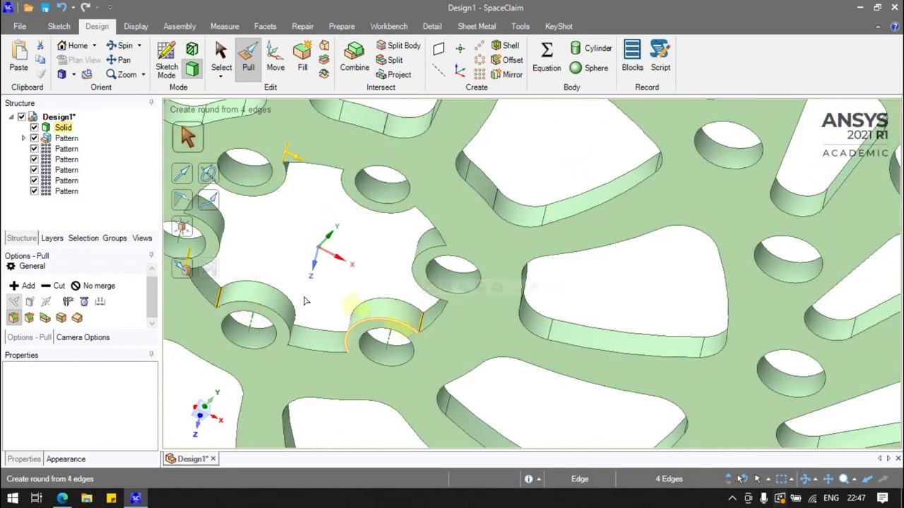
Round the four corners, try a 3 mm radius, then undo back to 1 mm.
drag(313, 169, 328, 185)
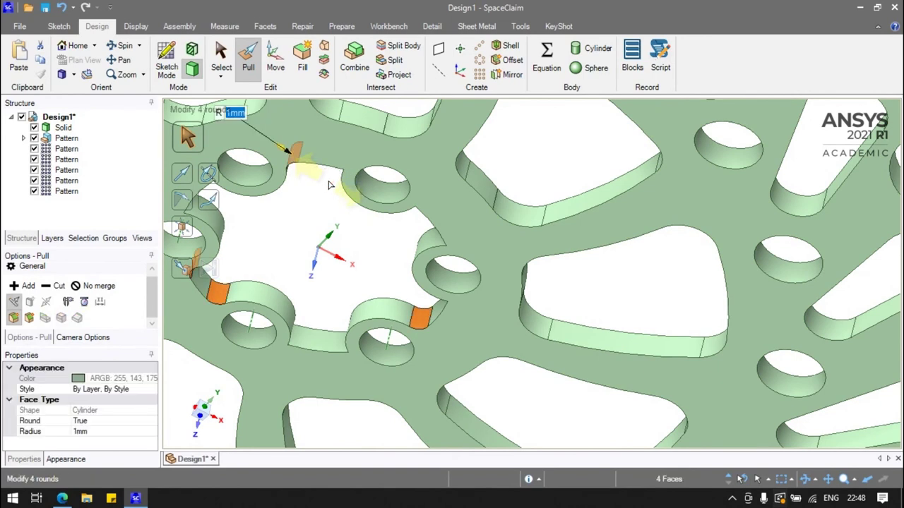
text(3)
key(Return)
middle_drag(328, 185, 374, 102)
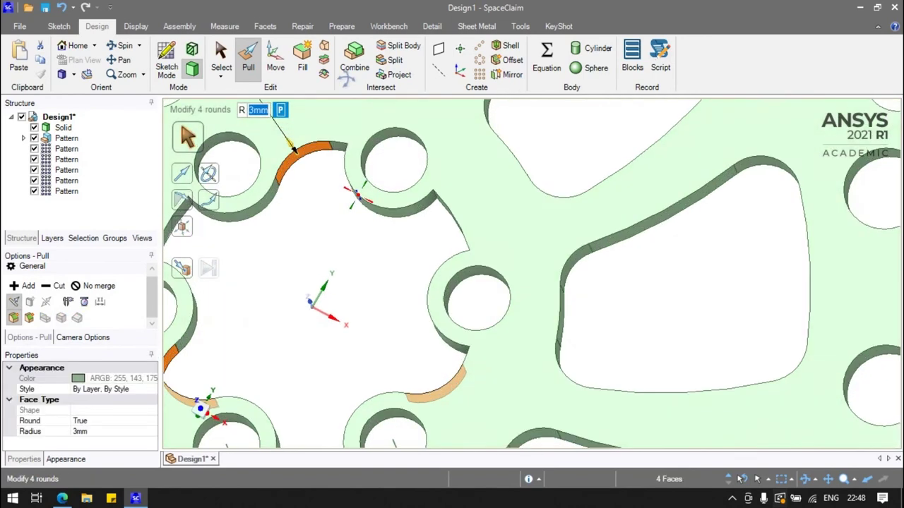
scroll(374, 177, down, 3)
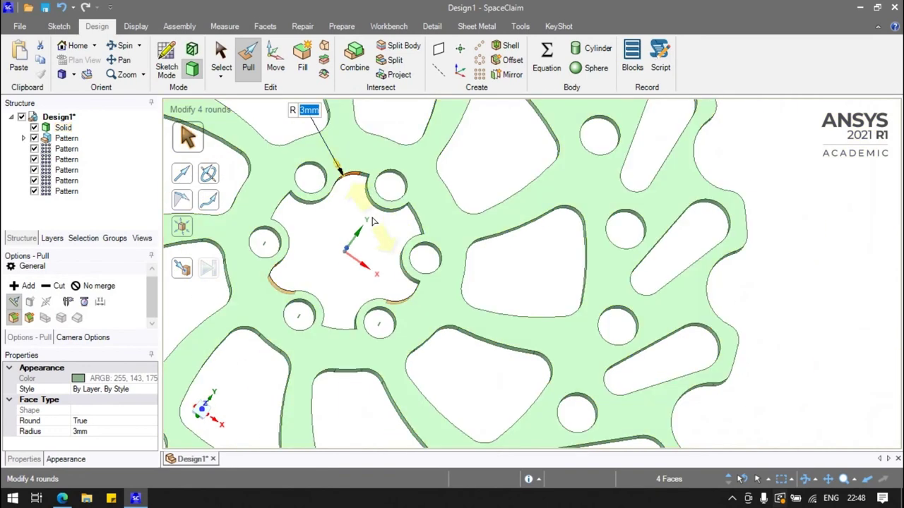
key(ctrl+z)
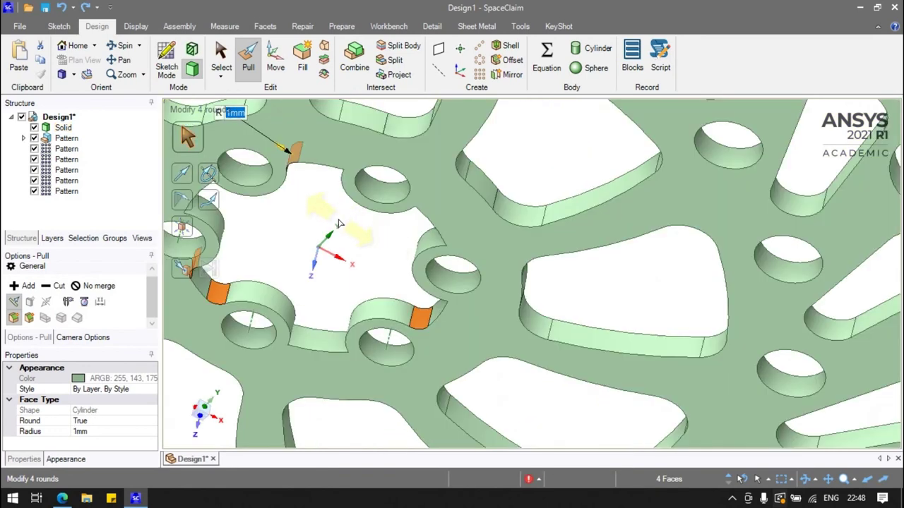
key(Escape)
middle_drag(356, 227, 433, 321)
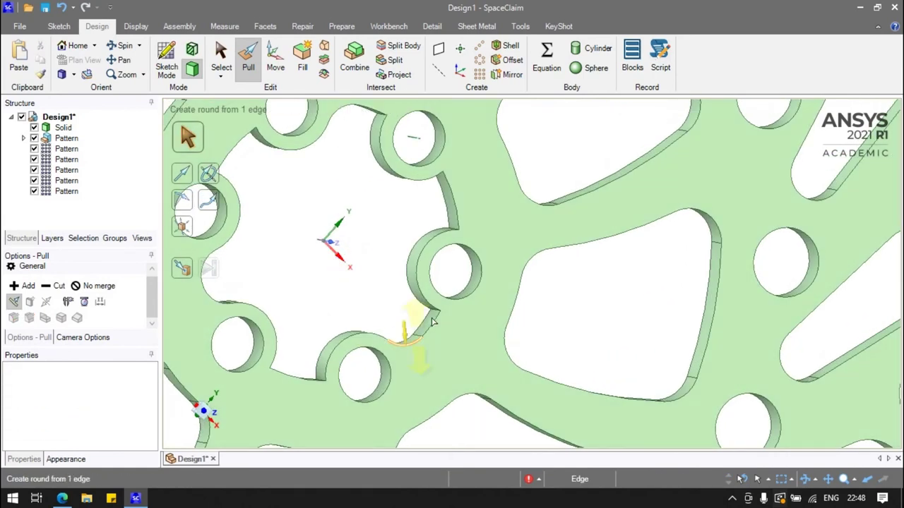
Round two more bore corner edges with a 2 mm fillet.
click(433, 321)
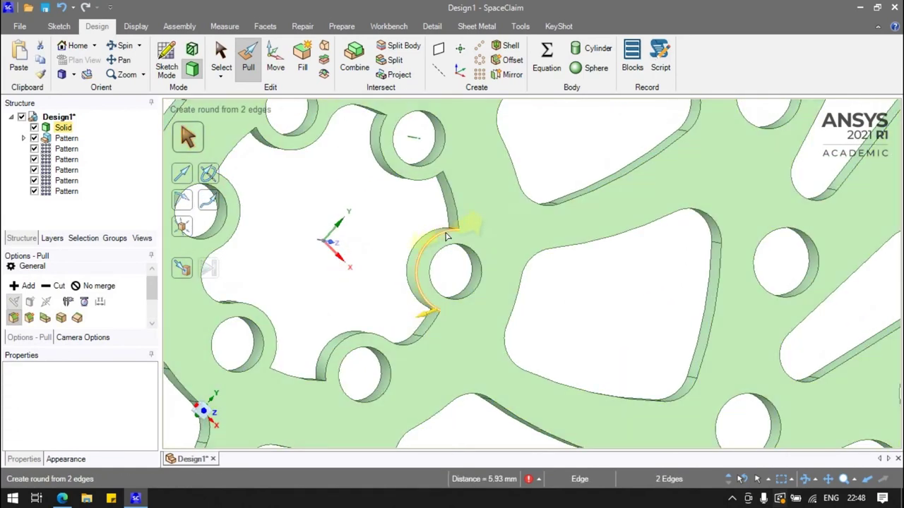
text(2)
click(427, 300)
key(Escape)
middle_drag(414, 205, 436, 181)
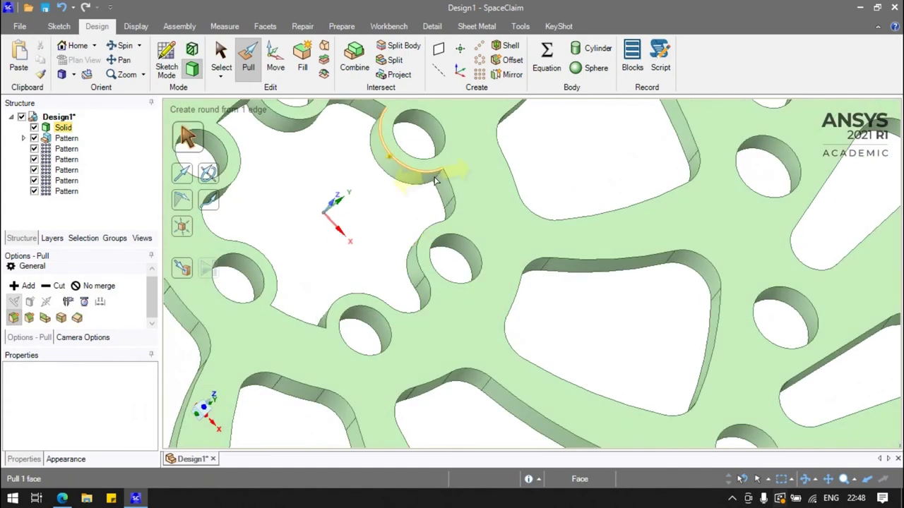
click(437, 178)
middle_drag(389, 210, 379, 116)
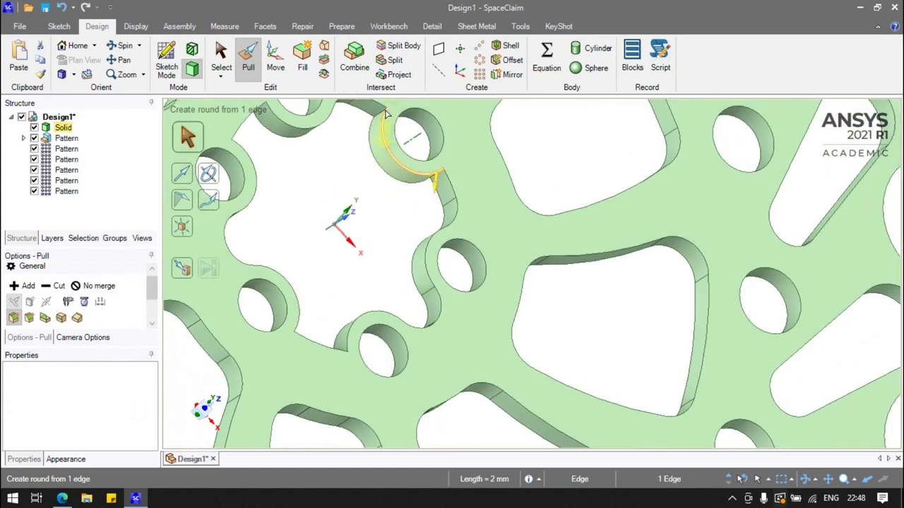
drag(379, 117, 353, 189)
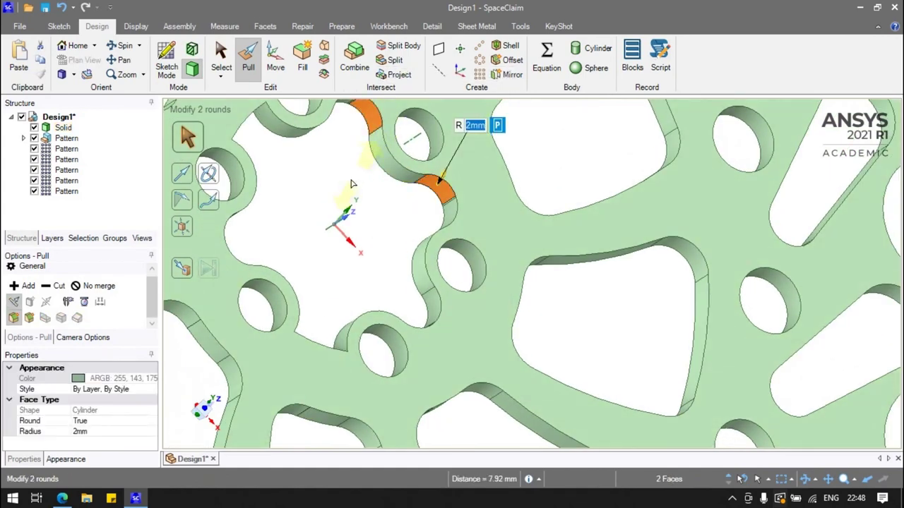
key(Escape)
key(v)
key(h)
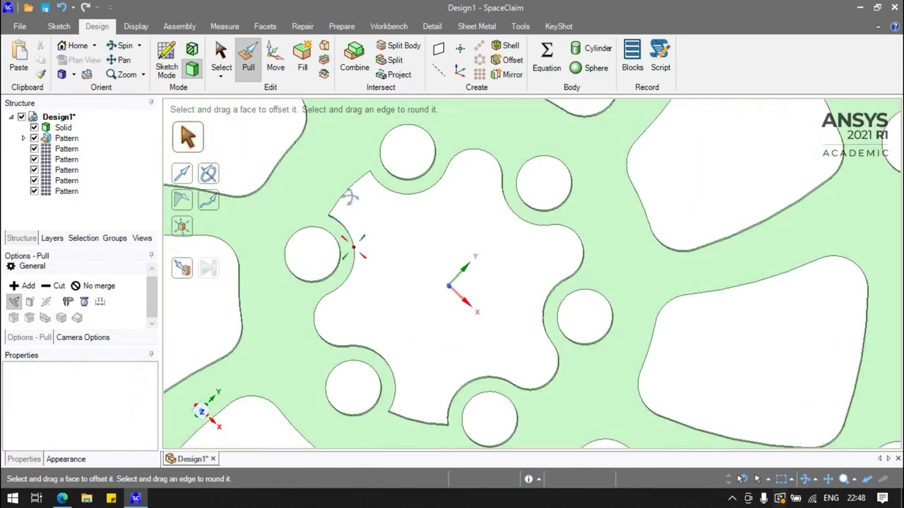
Round the last sharp bore corner edges at 2 mm.
click(382, 196)
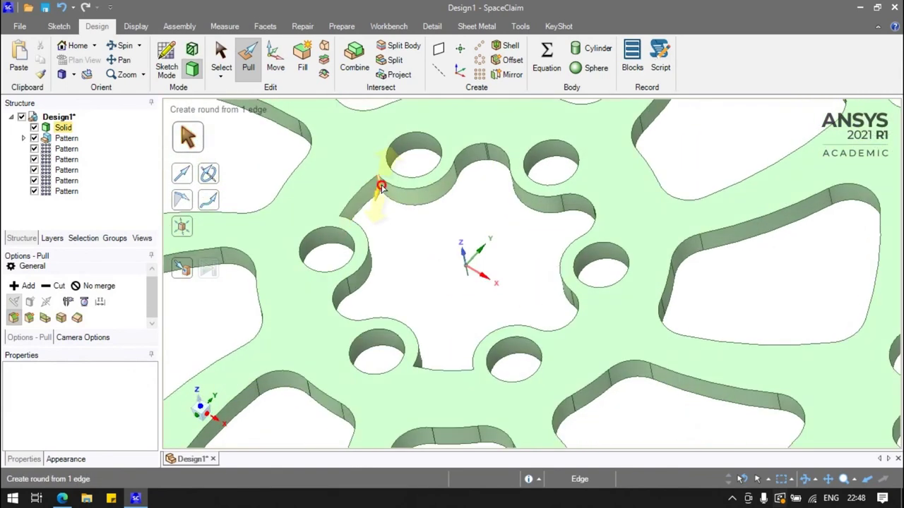
middle_drag(379, 185, 367, 212)
drag(367, 212, 412, 345)
mouse_move(412, 345)
shift+middle_down()
mouse_move(374, 339)
mouse_move(427, 360)
shift+middle_up()
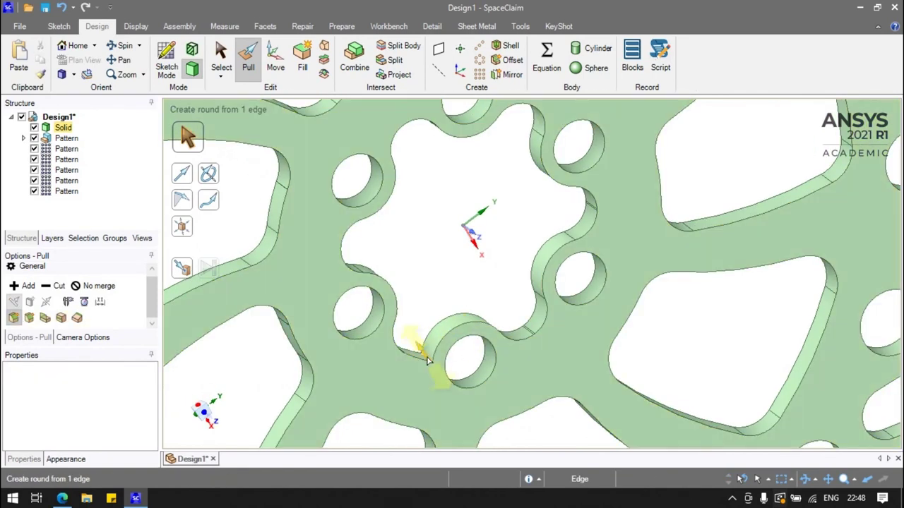
click(427, 360)
text(2)
key(Return)
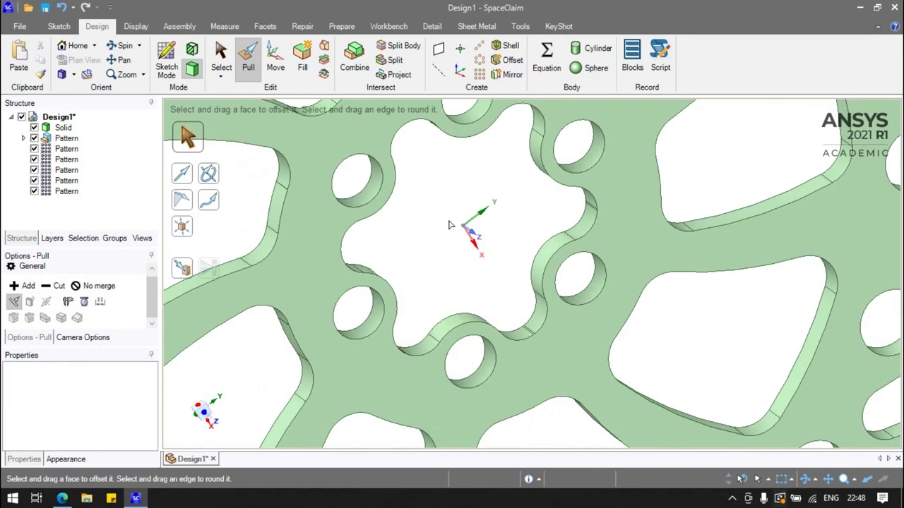
Zoom out and orbit to inspect the whole disc with every bore corner rounded.
scroll(448, 229, down, 5)
scroll(452, 240, down, 2)
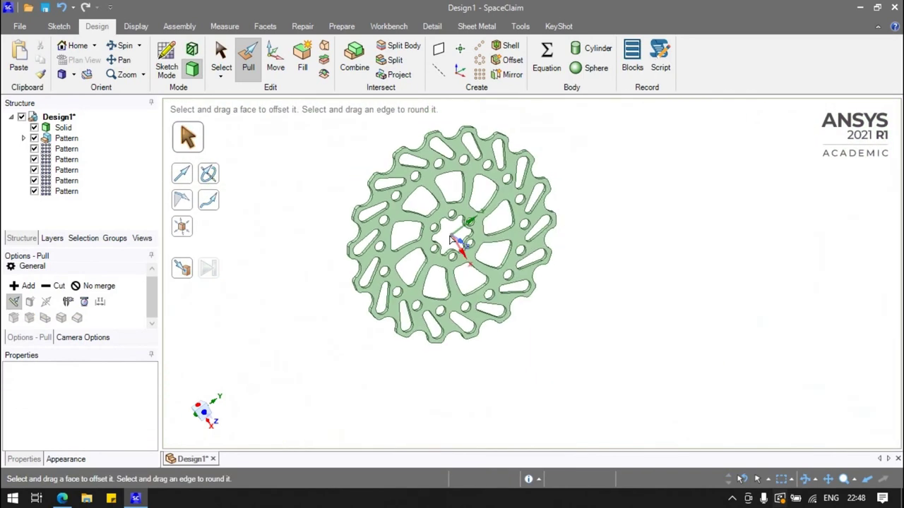
middle_drag(448, 234, 399, 211)
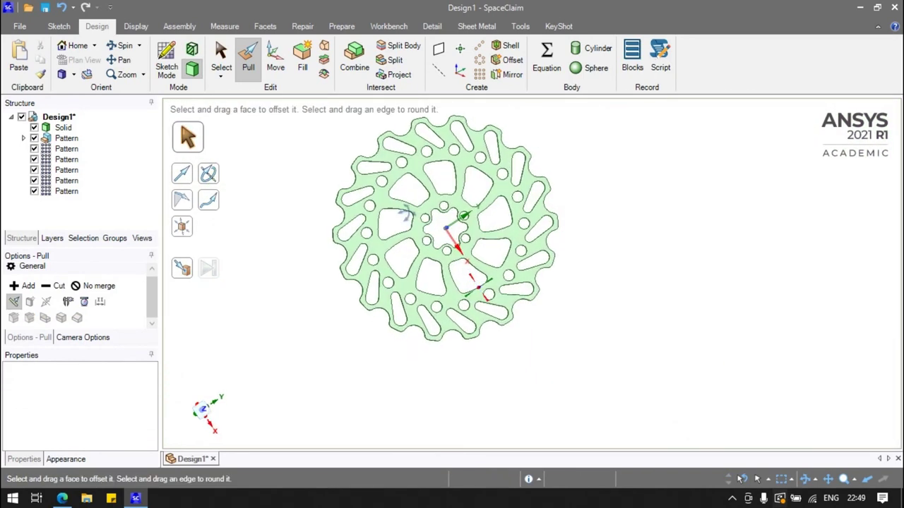
click(399, 210)
click(296, 221)
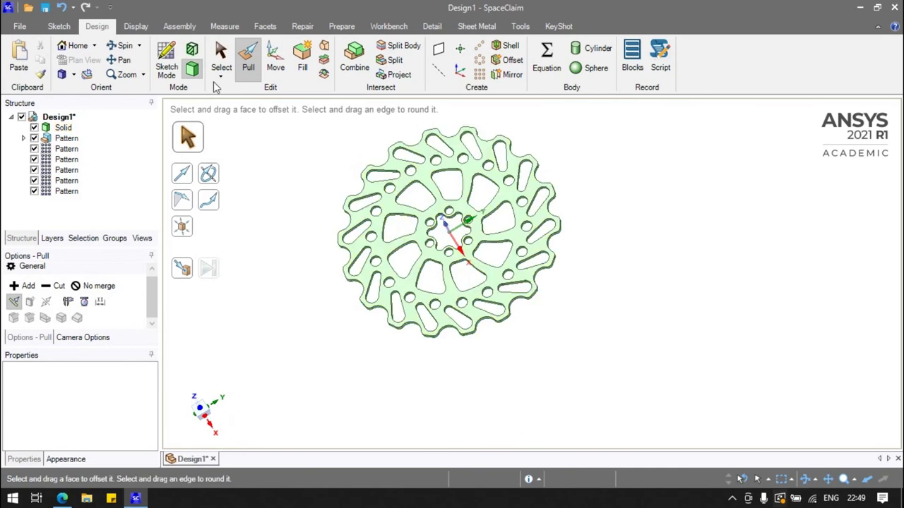
Start a new sketch on the disc face and look straight at the sketch plane.
click(178, 73)
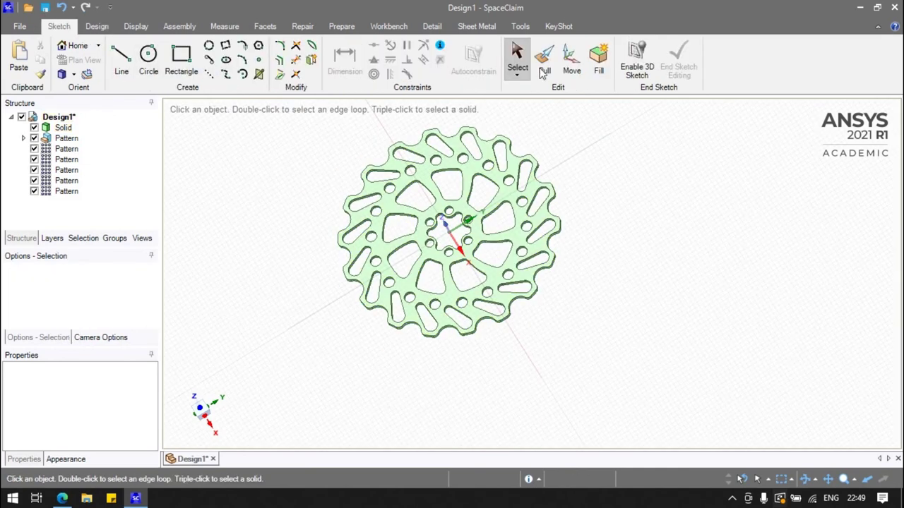
click(97, 27)
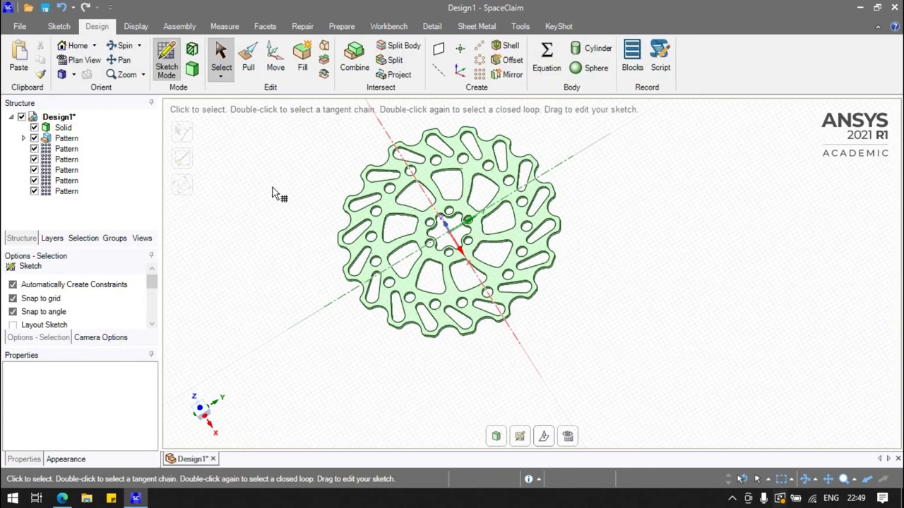
mouse_move(276, 195)
middle_down()
mouse_move(364, 346)
mouse_move(266, 210)
middle_up()
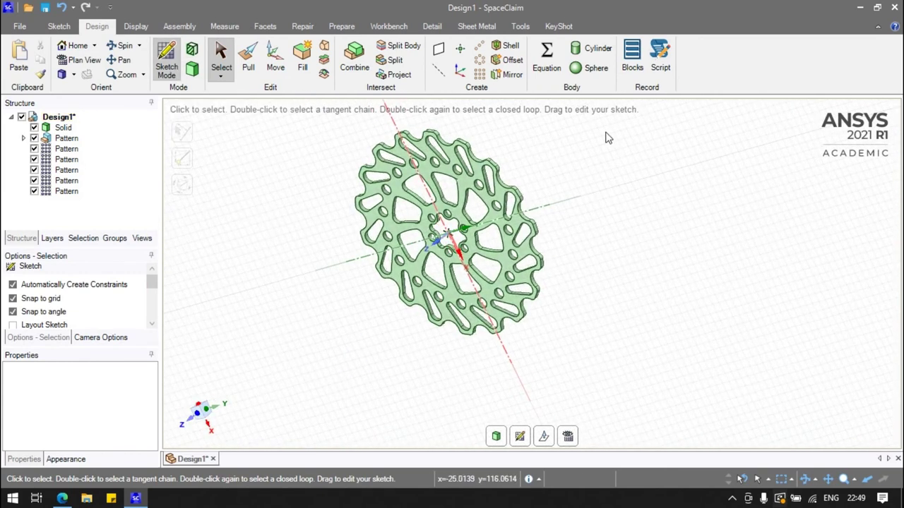
middle_drag(381, 233, 271, 199)
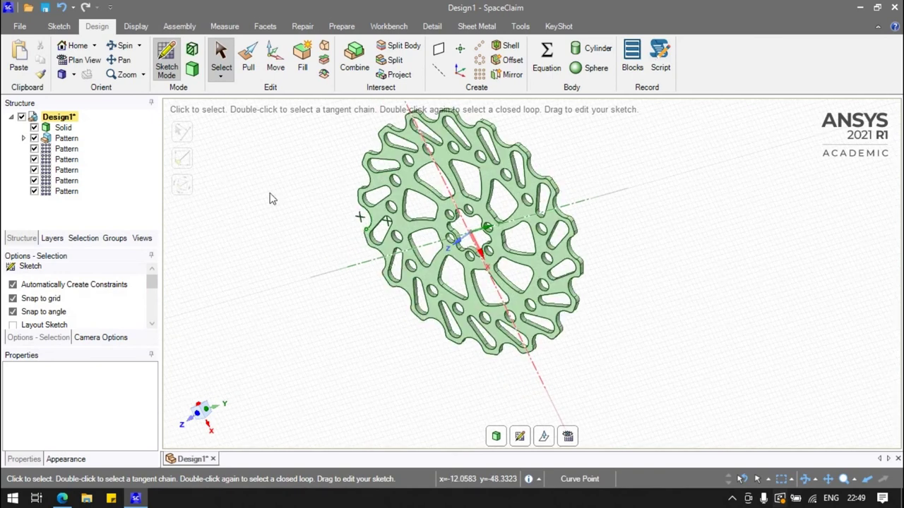
click(63, 75)
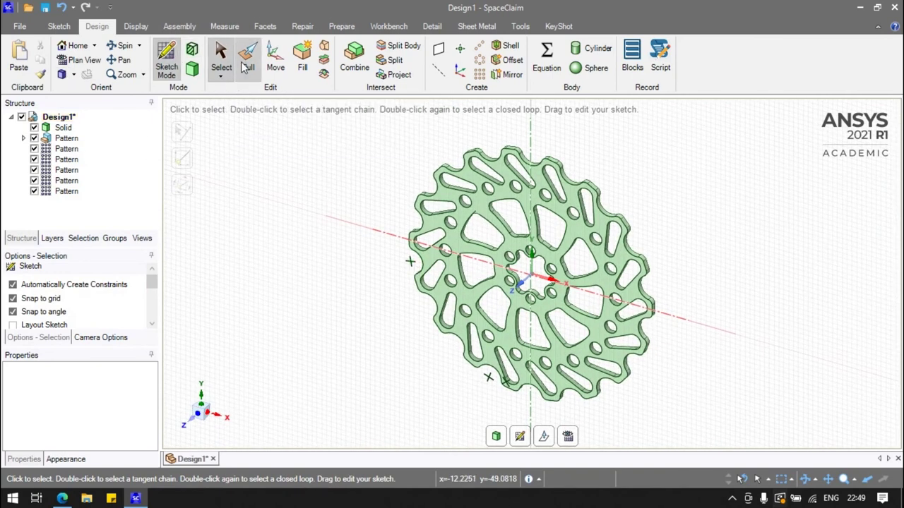
scroll(494, 230, up, 2)
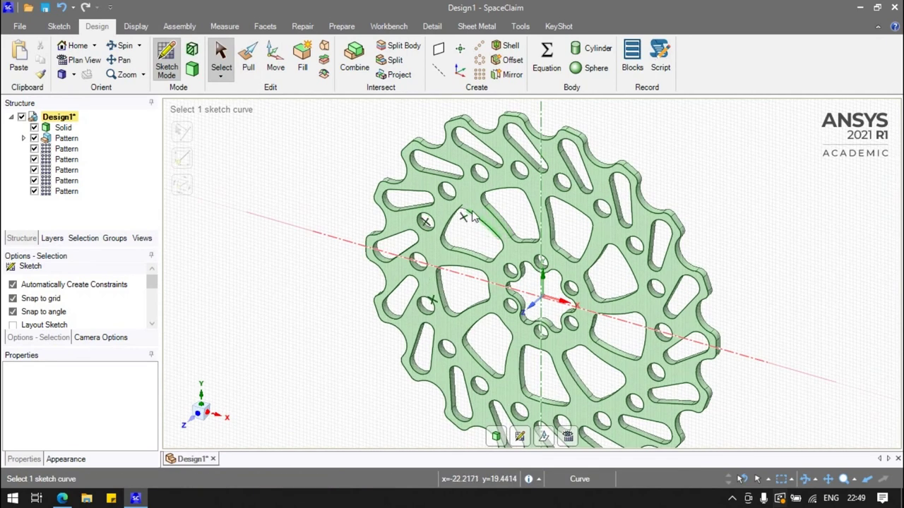
scroll(470, 222, up, 3)
scroll(483, 247, up, 2)
scroll(423, 244, down, 5)
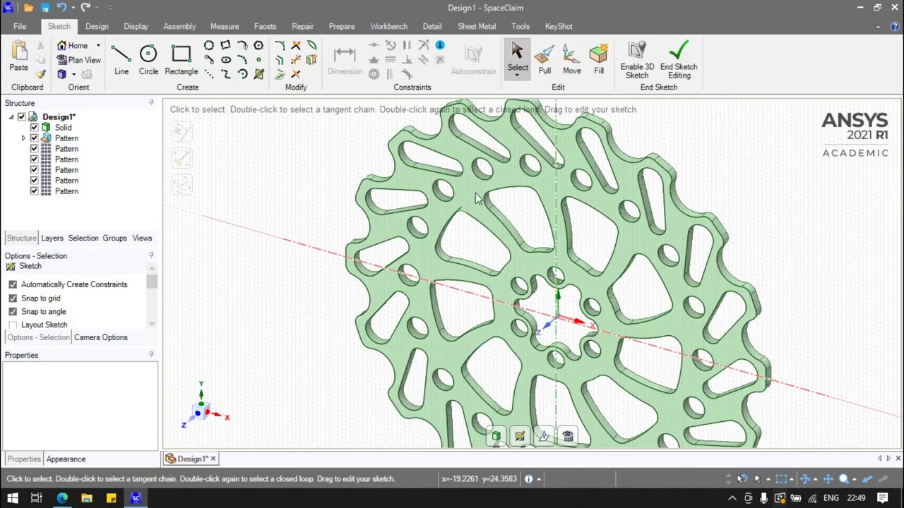
key(v)
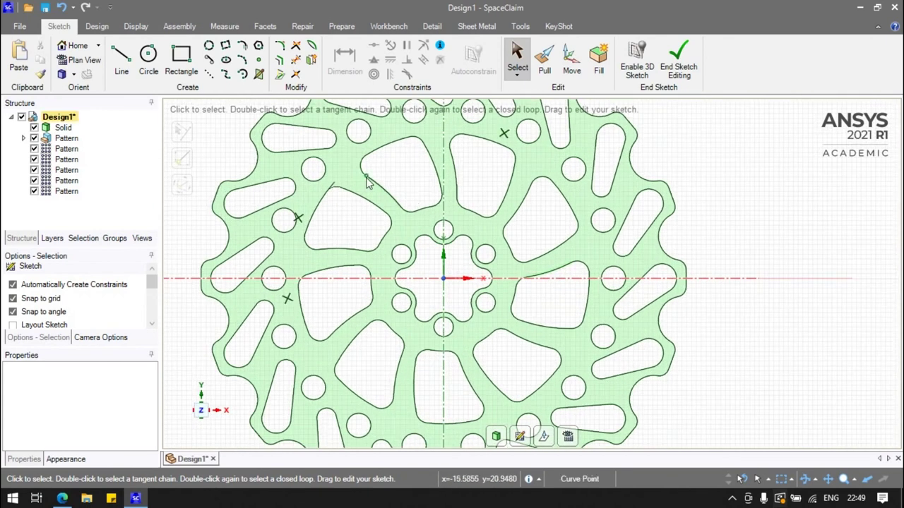
Draw a circle centred on the disc origin around the spokes and dimension its diameter.
click(156, 61)
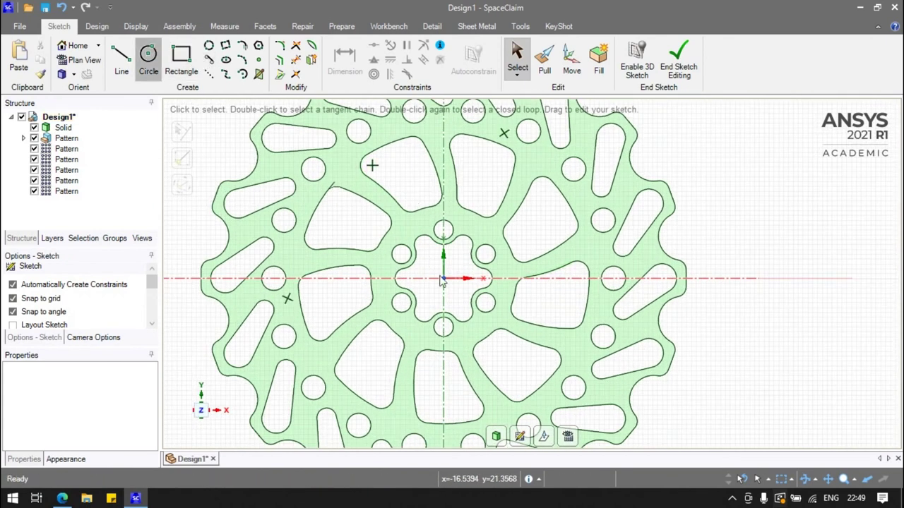
click(443, 278)
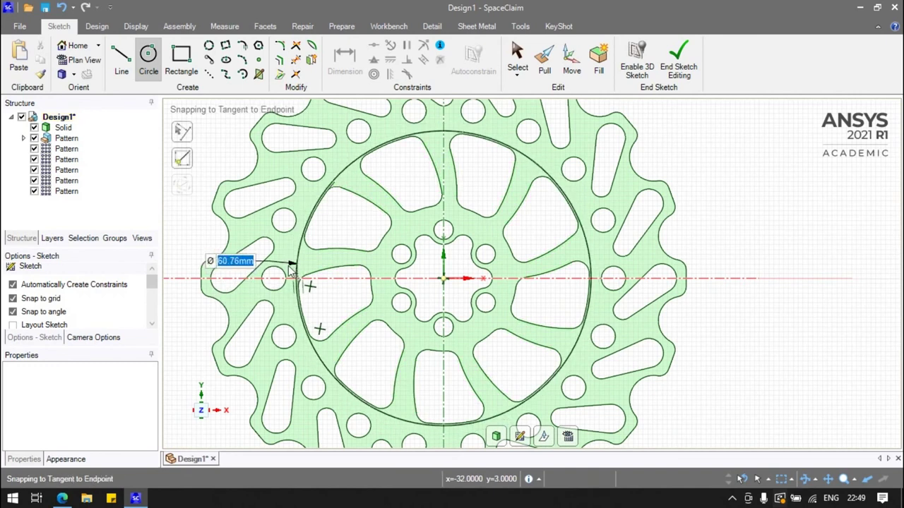
click(289, 272)
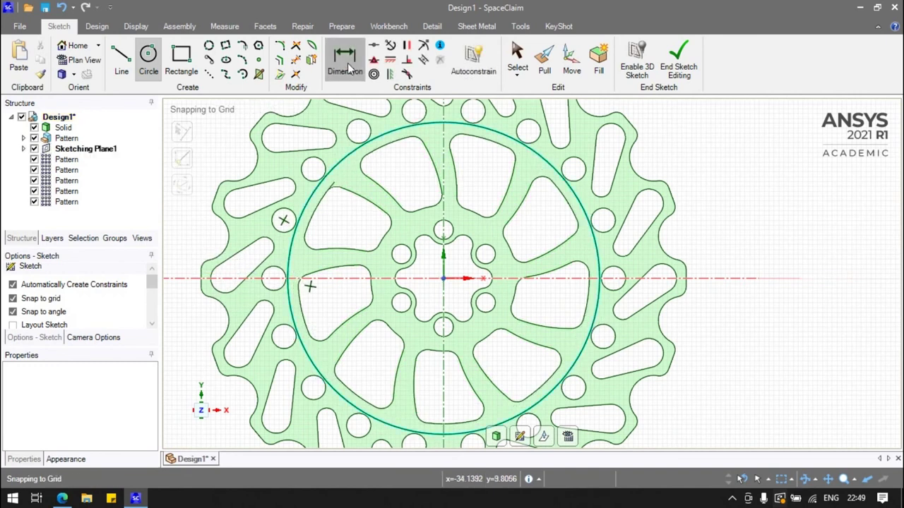
click(344, 60)
click(335, 168)
click(759, 173)
text(62.5)
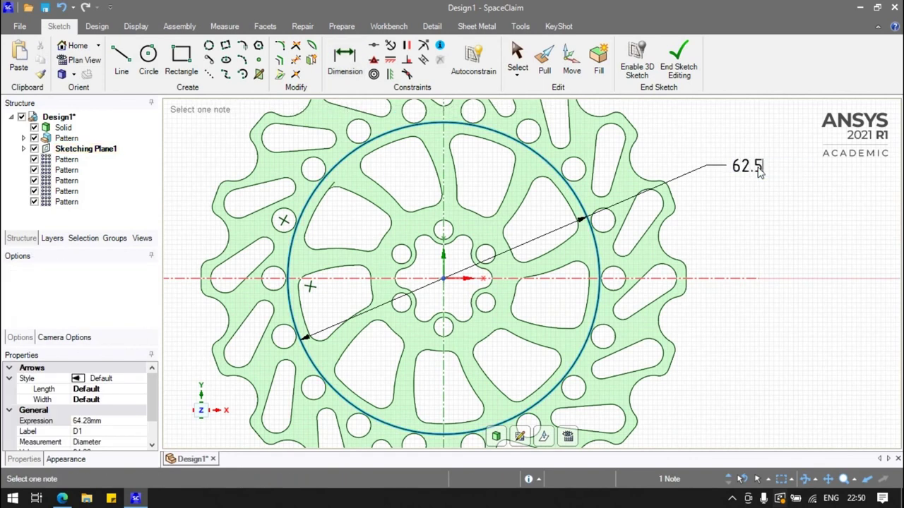
key(Return)
Edit the diameter to 62 mm and end sketch editing.
click(762, 176)
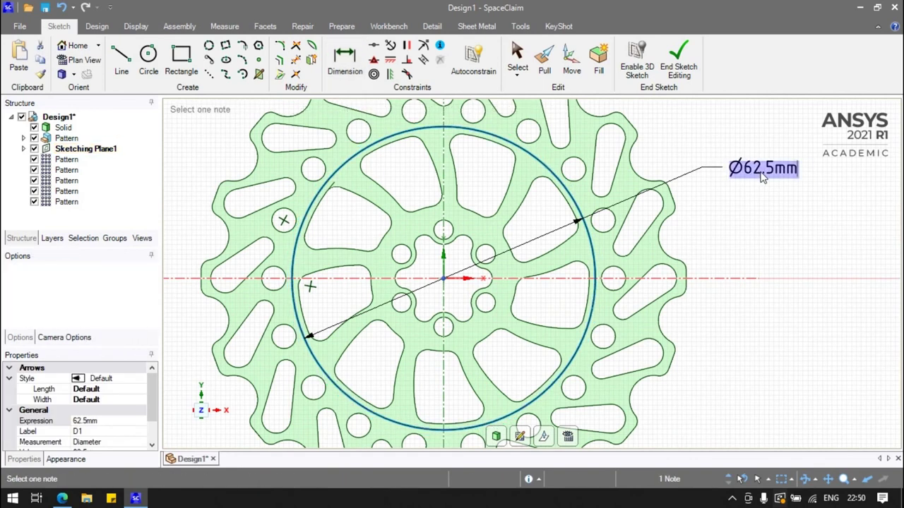
key(Return)
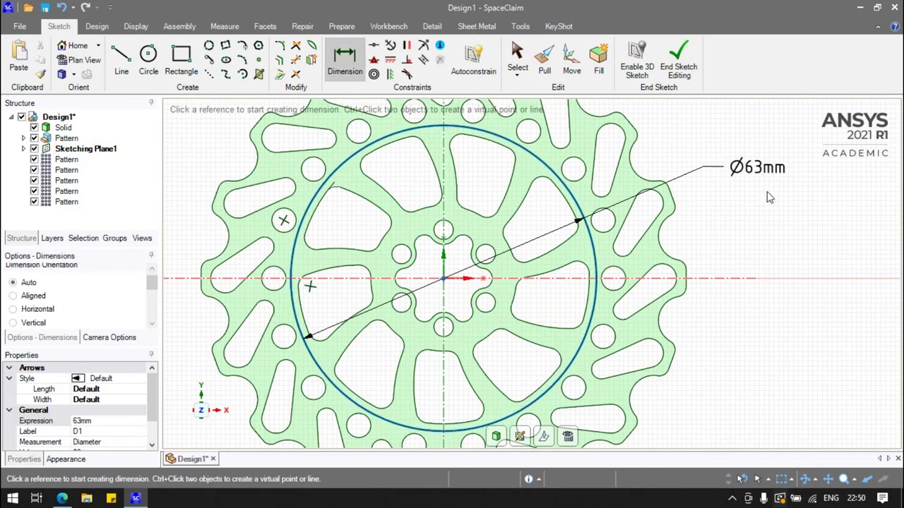
click(762, 180)
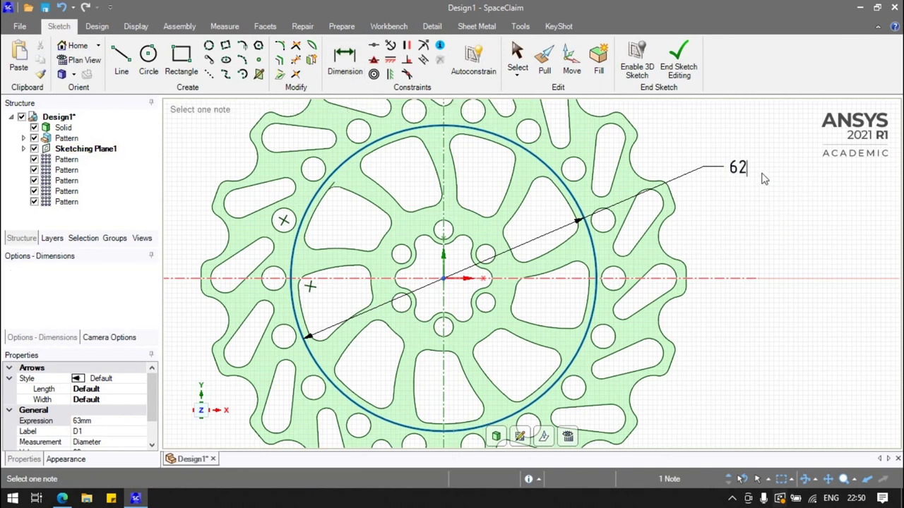
key(Return)
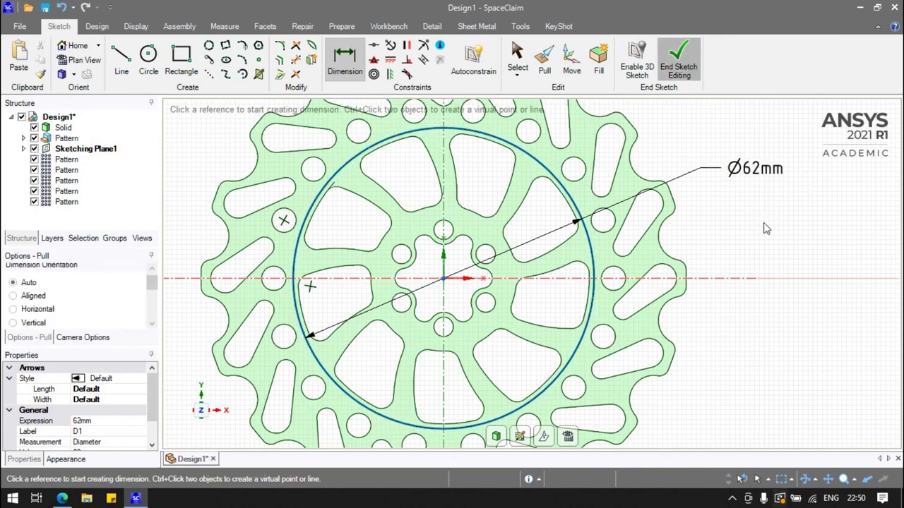
key(p)
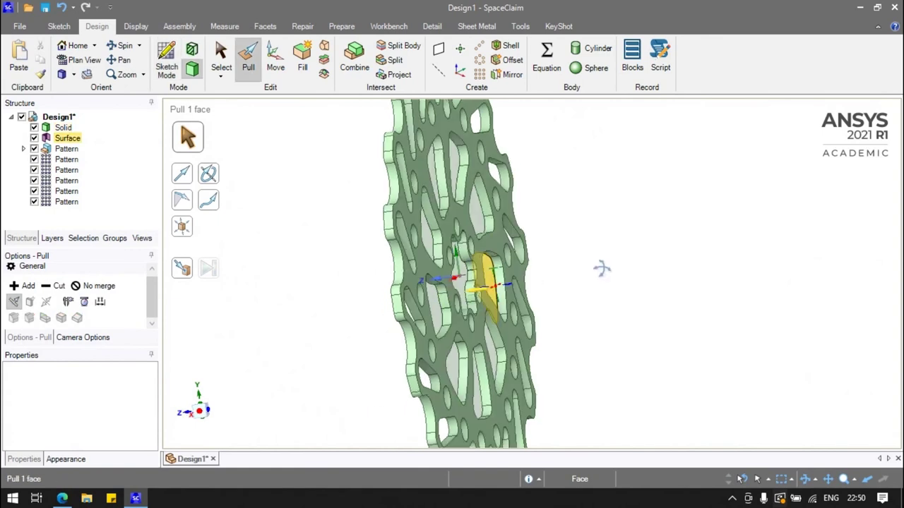
Recess the inner ring face and give its Ø62 mm boundary edge a 1 mm round.
click(571, 210)
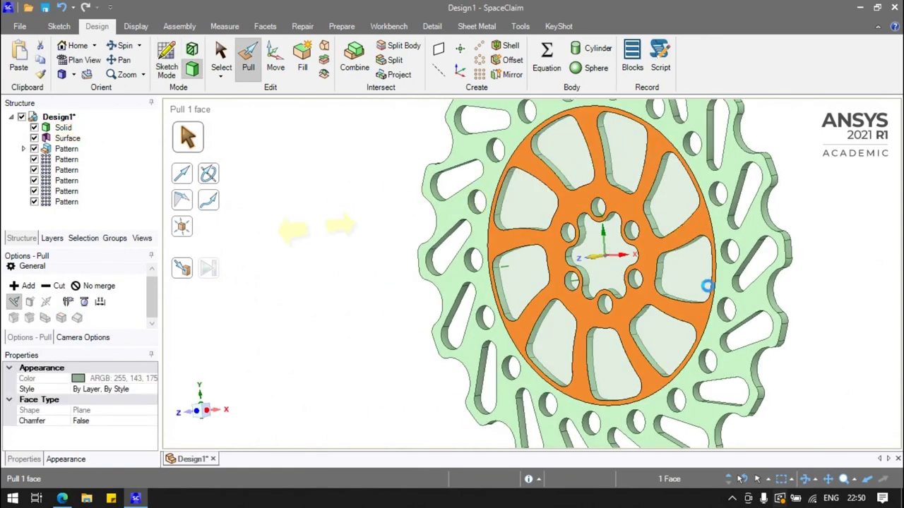
click(387, 309)
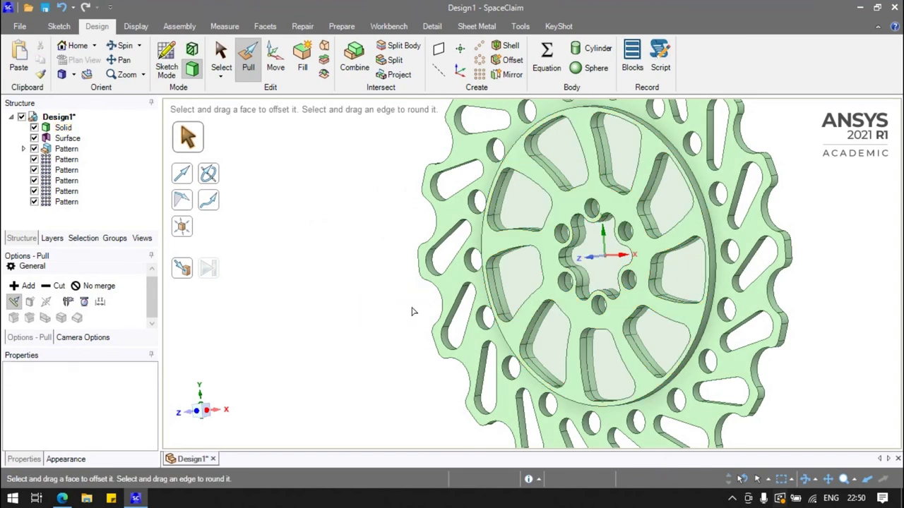
click(509, 330)
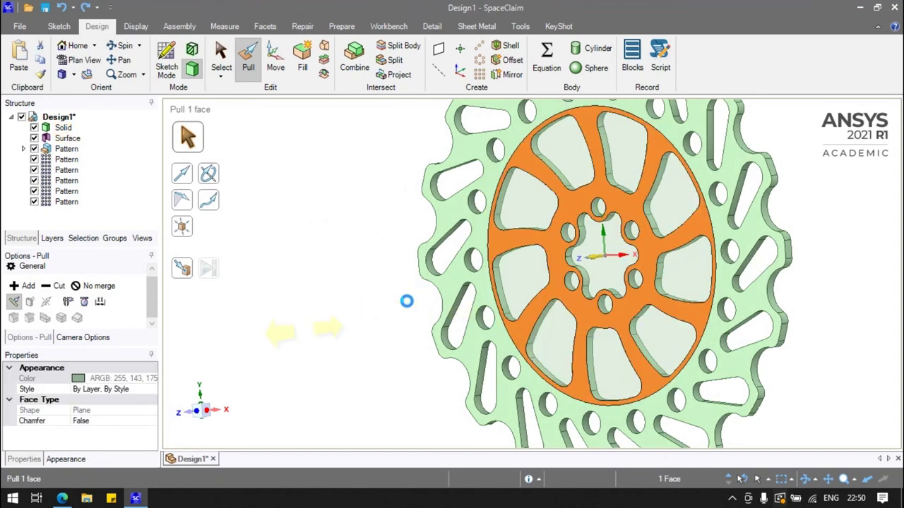
click(404, 300)
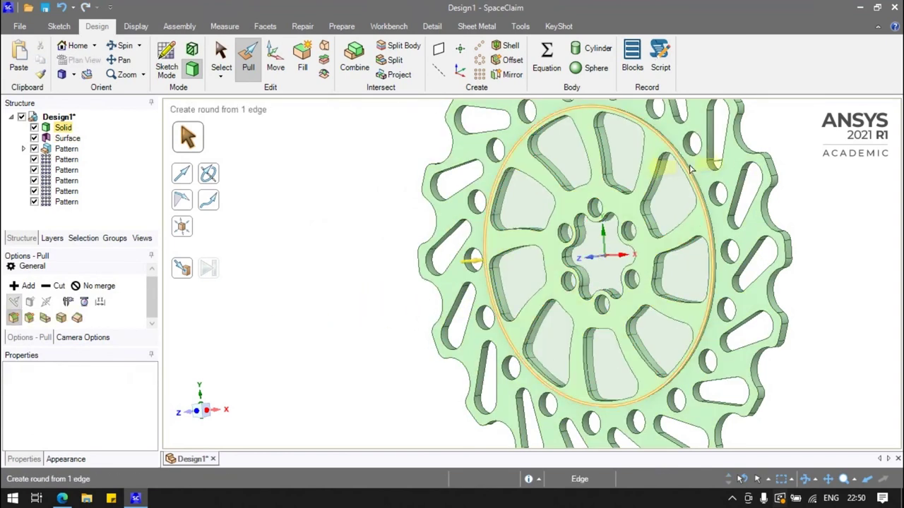
scroll(699, 205, up, 5)
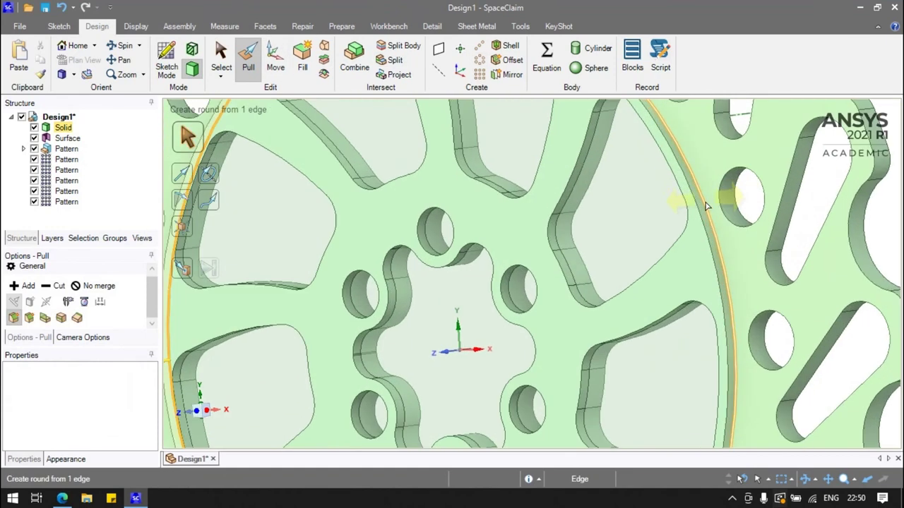
click(705, 204)
scroll(698, 212, down, 5)
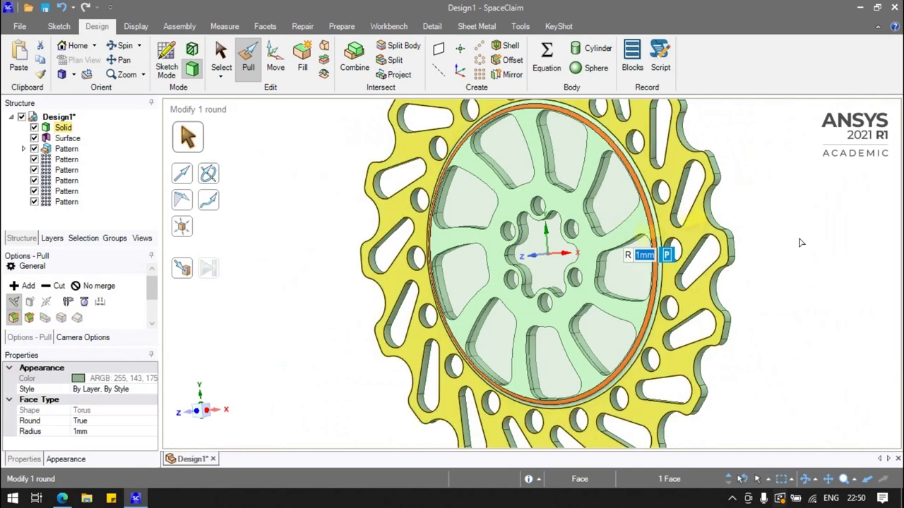
click(734, 244)
mouse_move(734, 243)
middle_down()
mouse_move(731, 277)
mouse_move(631, 288)
middle_up()
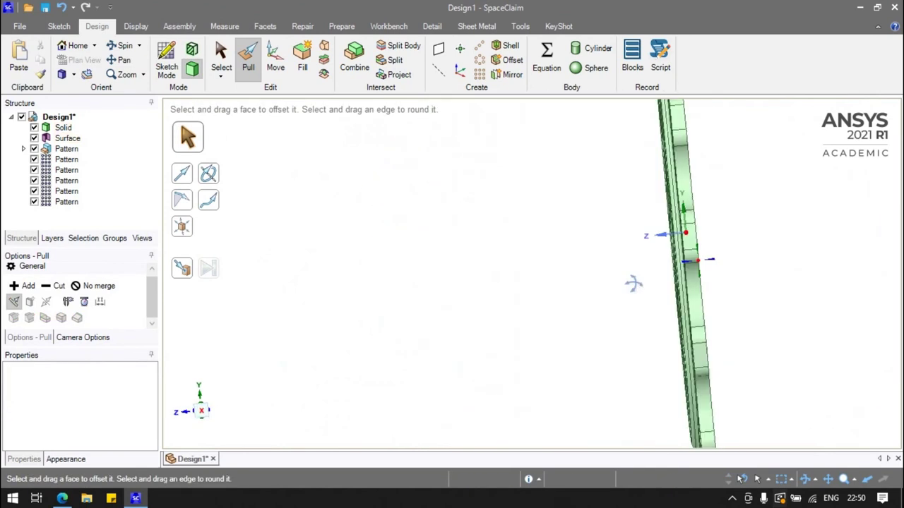
scroll(631, 288, up, 3)
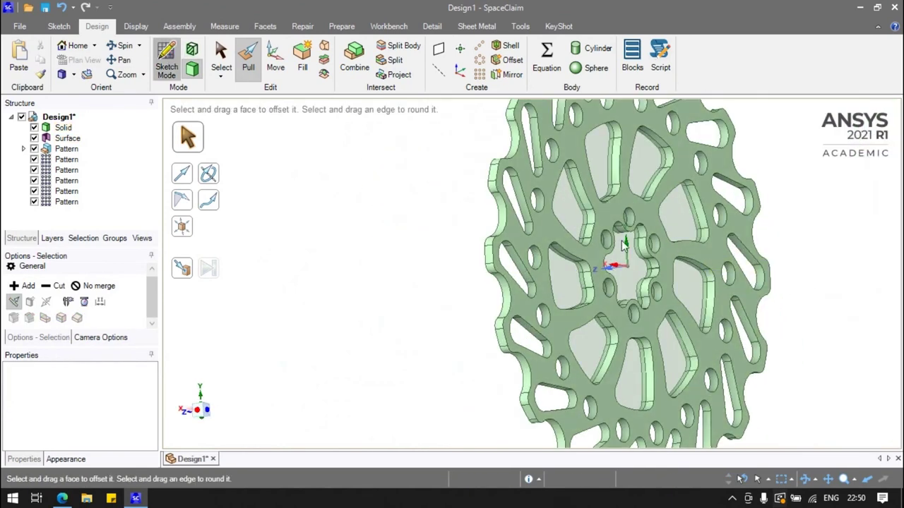
Sketch a circle centred on the back face and dimension its diameter to 62 mm.
key(k)
click(625, 247)
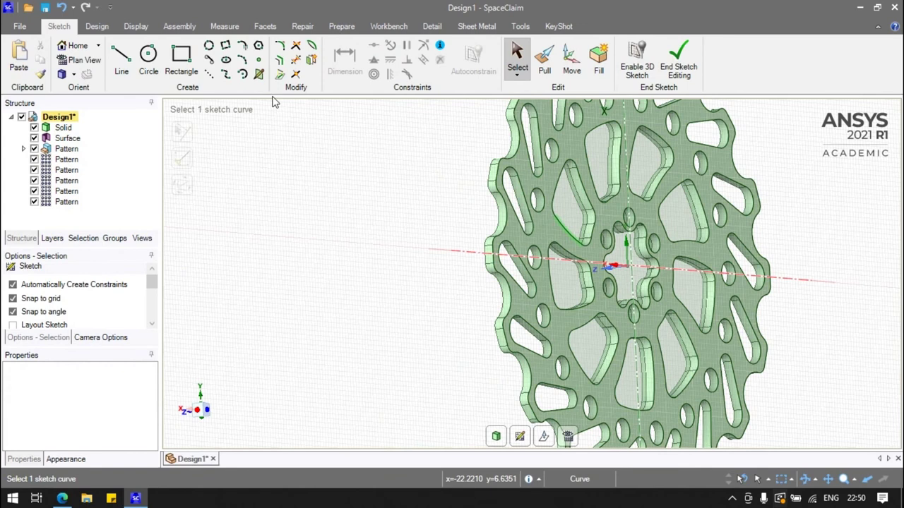
key(c)
click(626, 266)
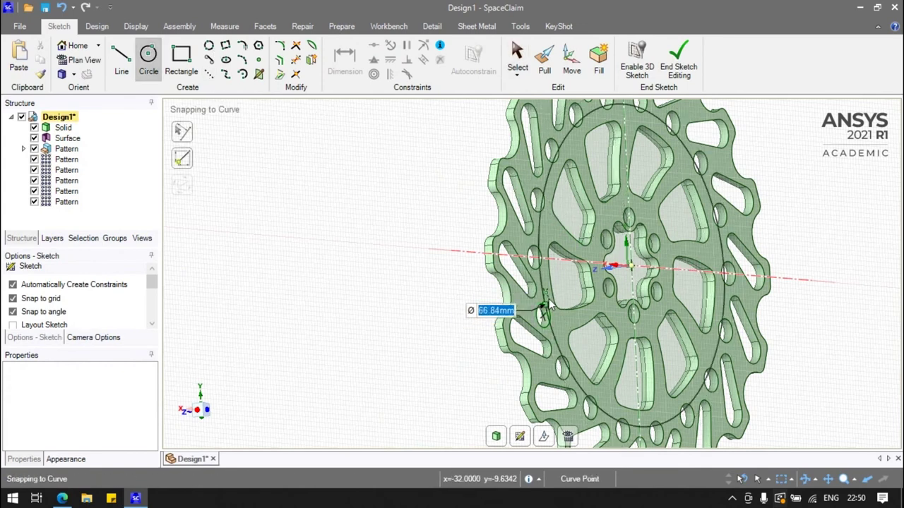
click(547, 305)
key(d)
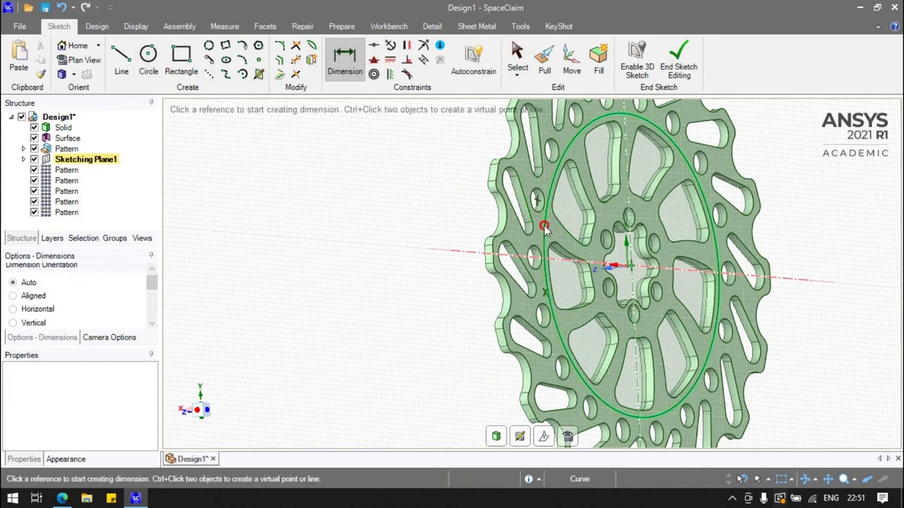
click(544, 227)
click(386, 221)
key(Return)
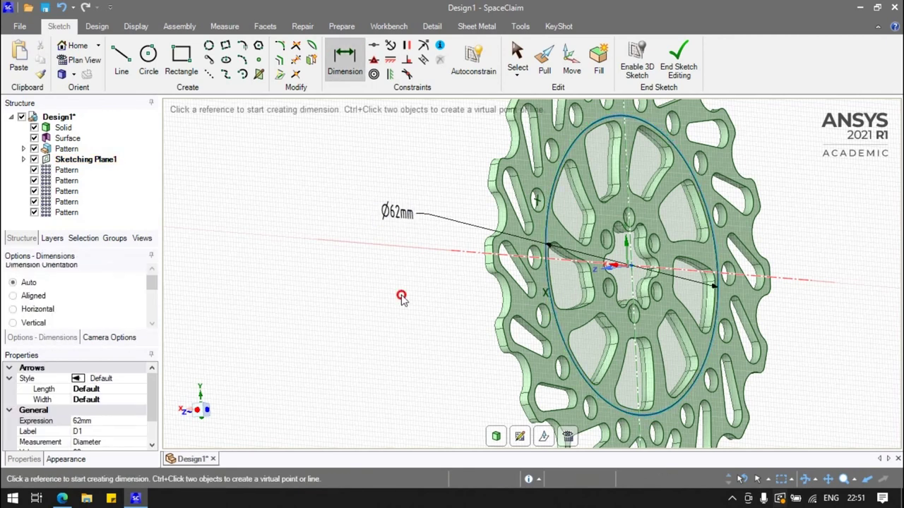
key(v)
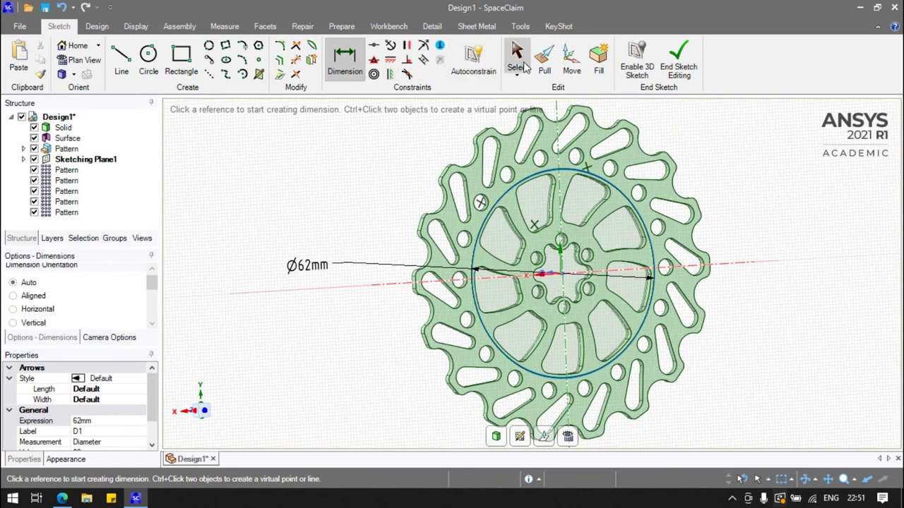
End the sketch, recess the inner ring face and round its two ring edges.
key(s)
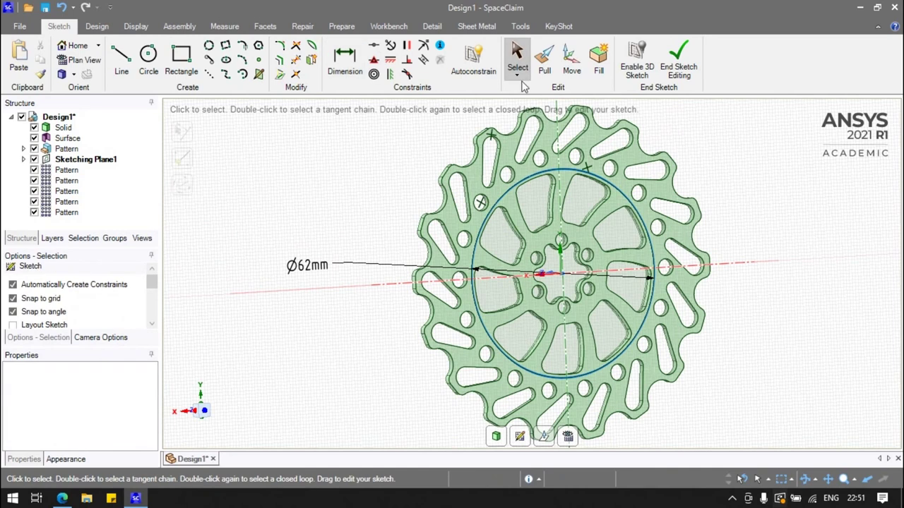
key(p)
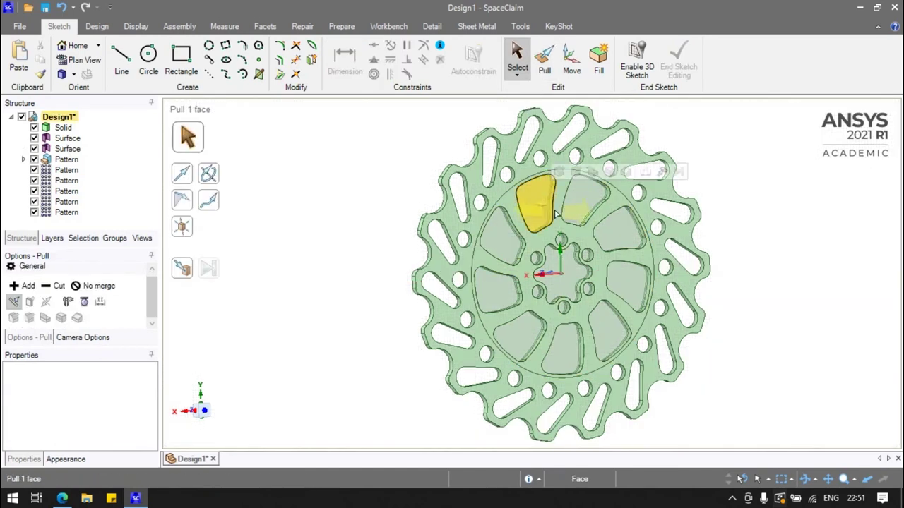
click(579, 240)
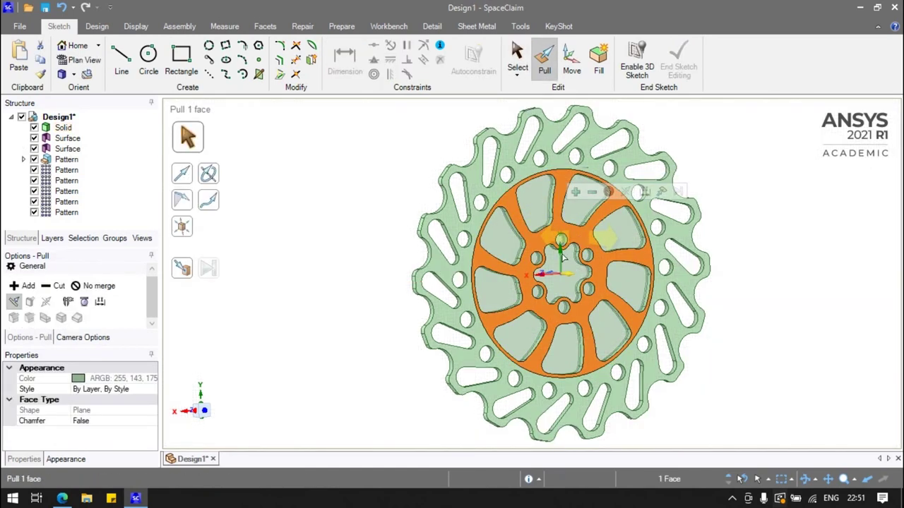
click(546, 275)
scroll(444, 297, up, 3)
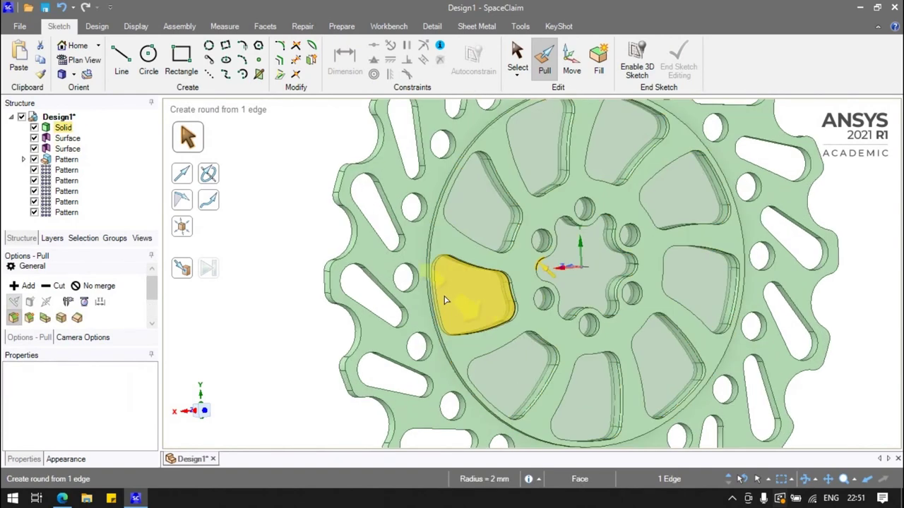
scroll(463, 318, up, 3)
scroll(483, 310, up, 2)
ctrl+click(496, 305)
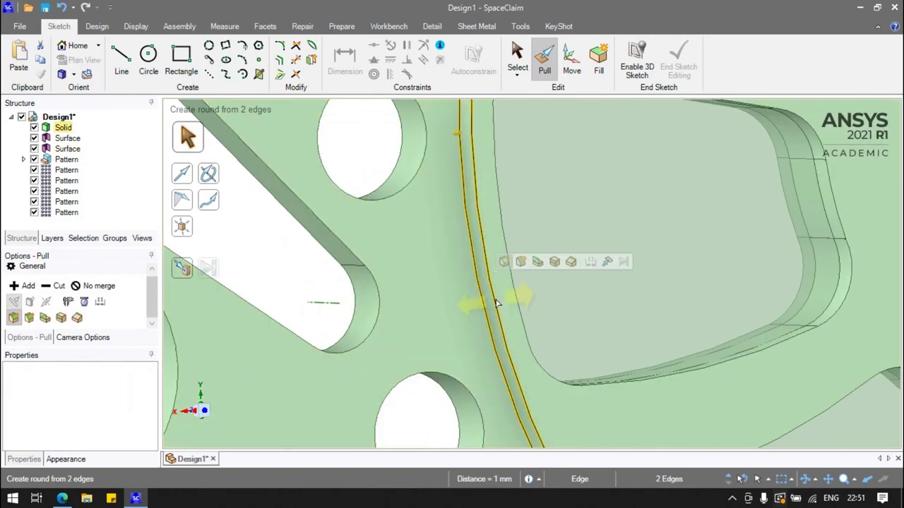
drag(496, 305, 459, 276)
key(z)
click(326, 282)
Hide both surface bodies, then reselect the inner face and ring edges to round.
click(34, 138)
click(34, 148)
mouse_move(336, 211)
middle_down()
mouse_move(712, 267)
mouse_move(576, 215)
middle_up()
click(575, 215)
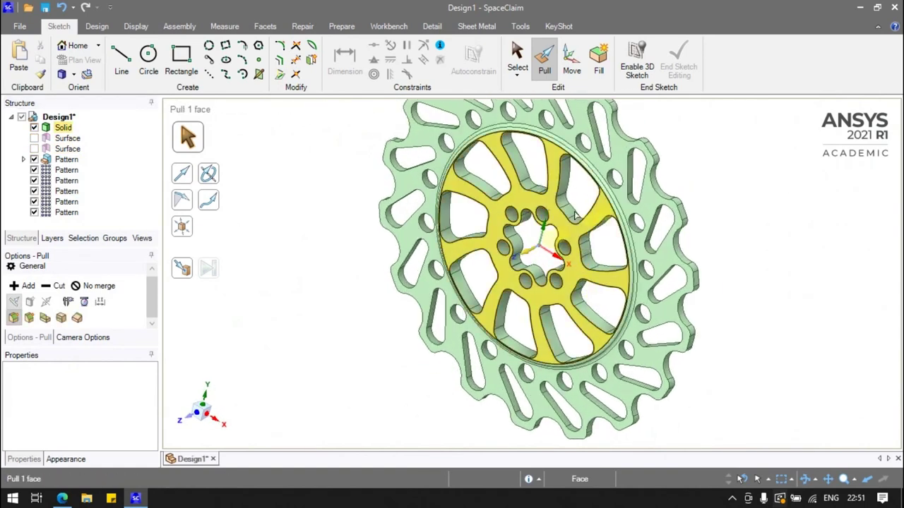
click(443, 223)
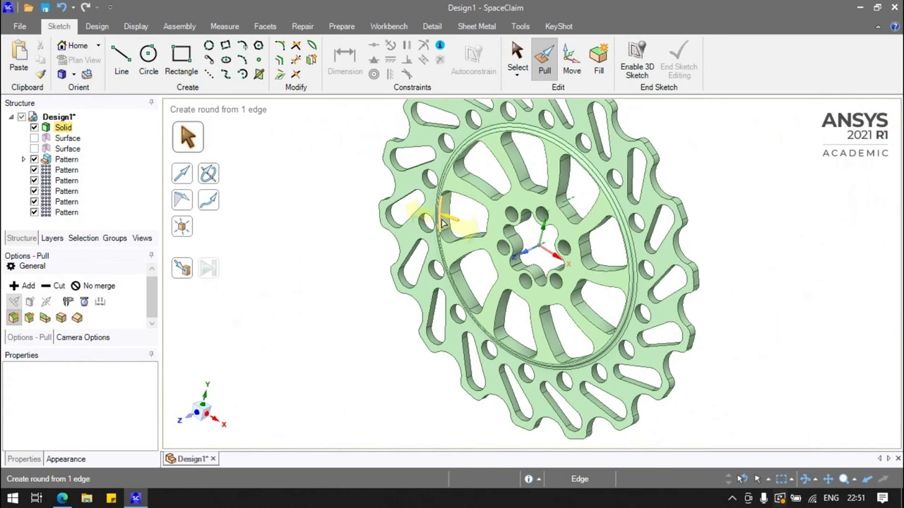
scroll(444, 223, up, 2)
scroll(564, 268, down, 4)
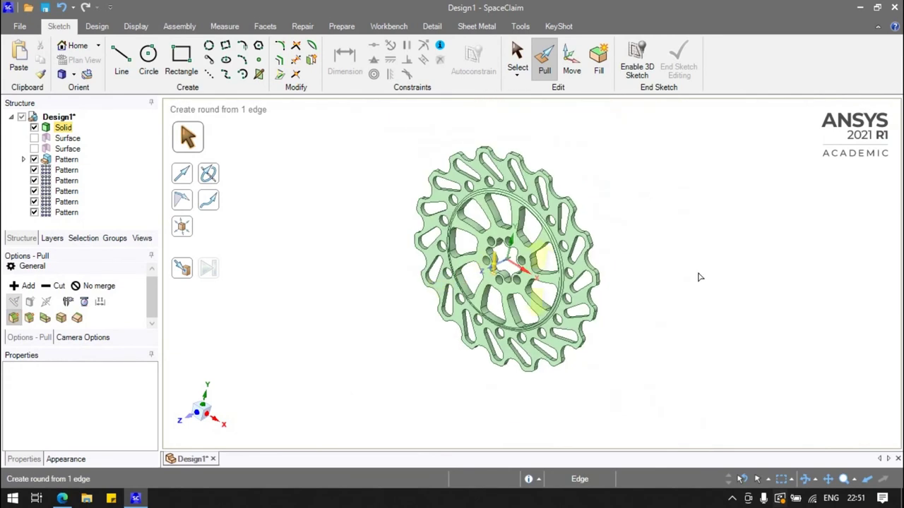
click(698, 279)
scroll(699, 279, up, 1)
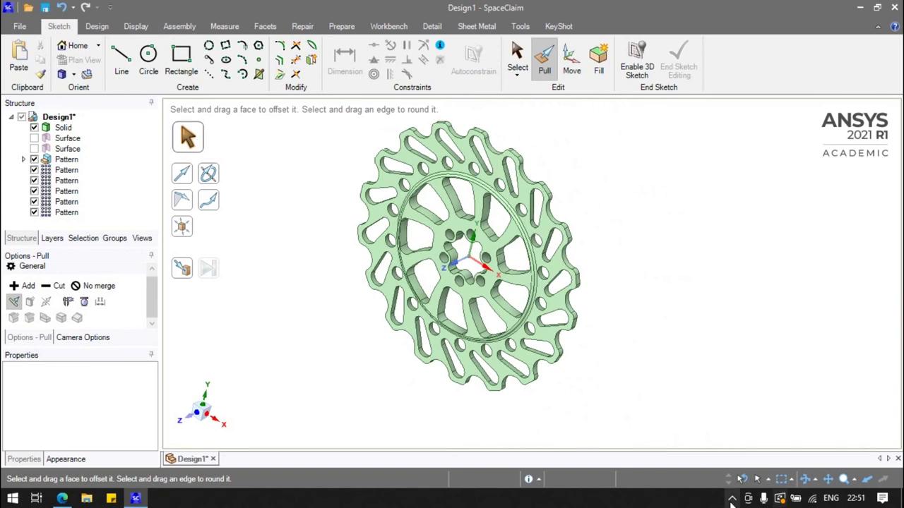
click(557, 287)
middle_drag(557, 287, 619, 331)
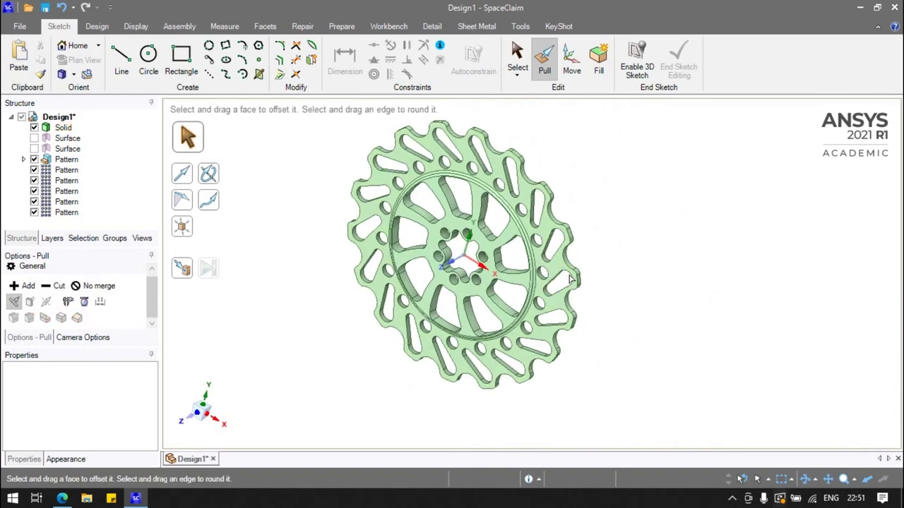